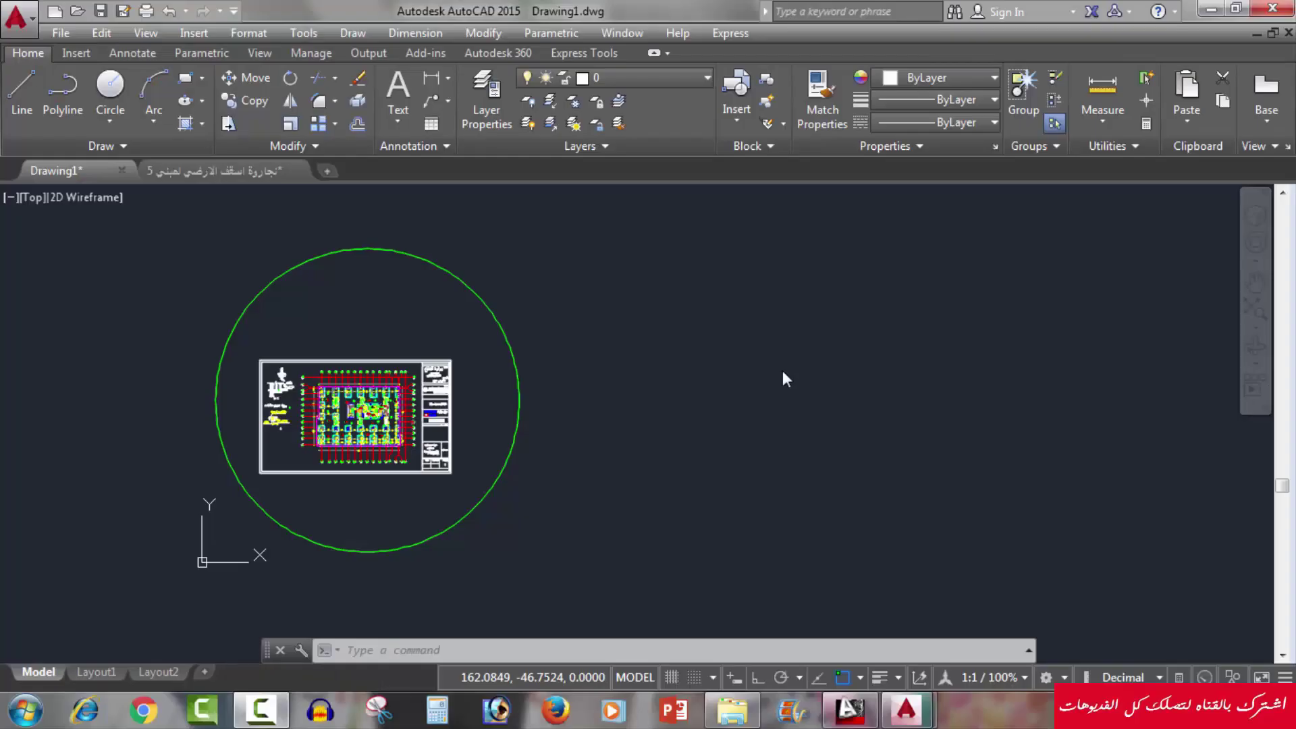
Step: Draw a trial five-vertex open polyline, then select and delete it
{"action": "left_click", "coordinate": [51, 91]}
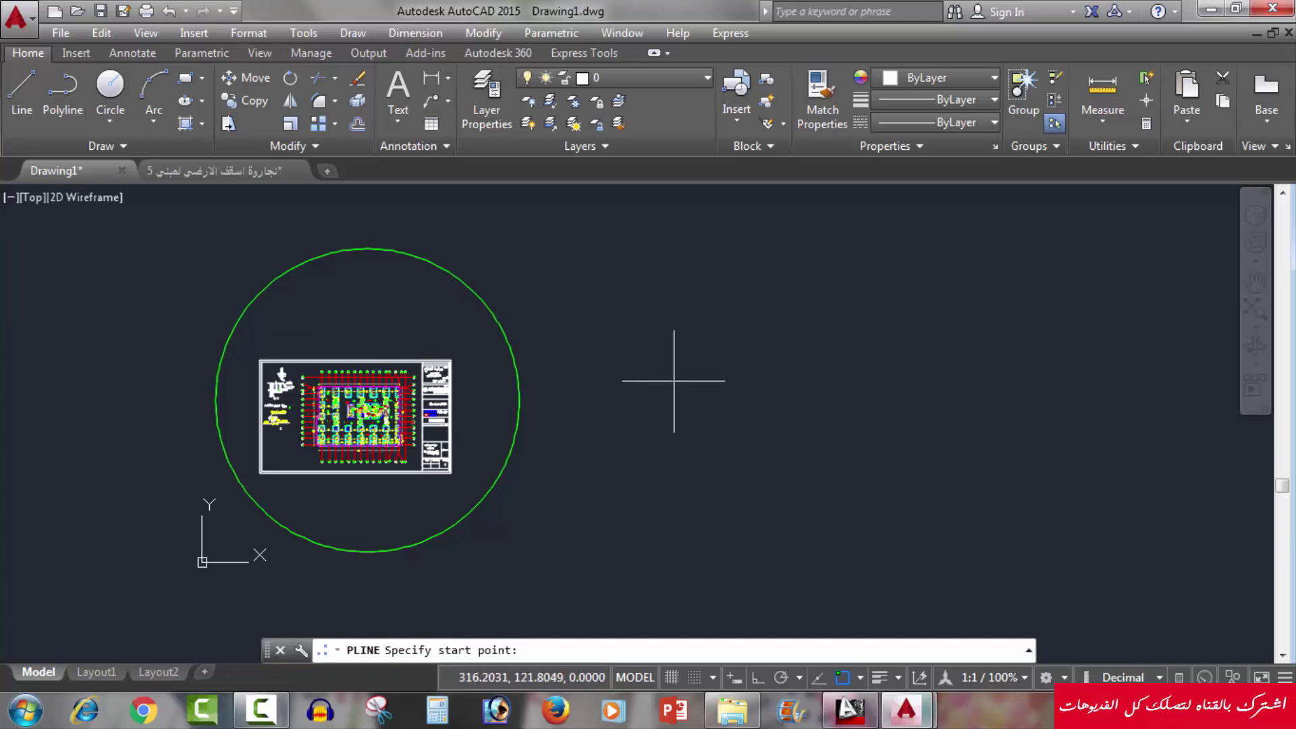
{"action": "left_click", "coordinate": [598, 364]}
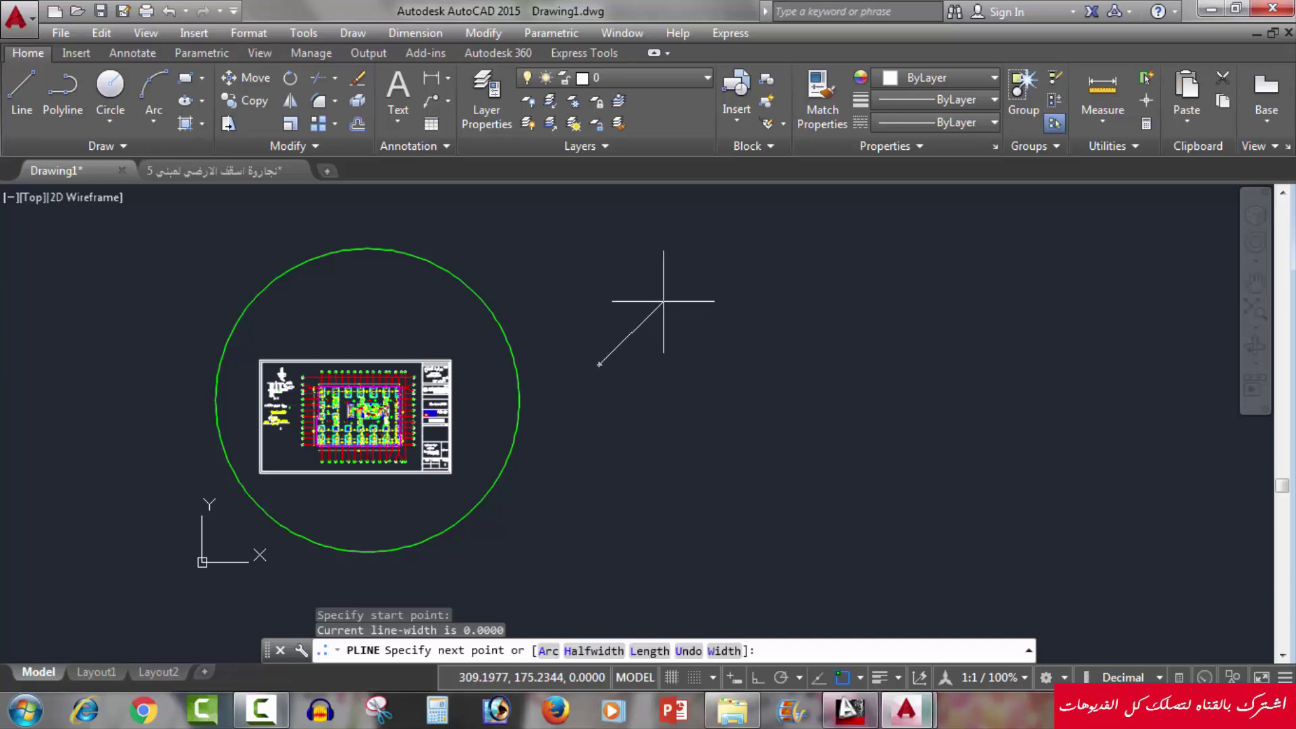
{"action": "left_click", "coordinate": [664, 301]}
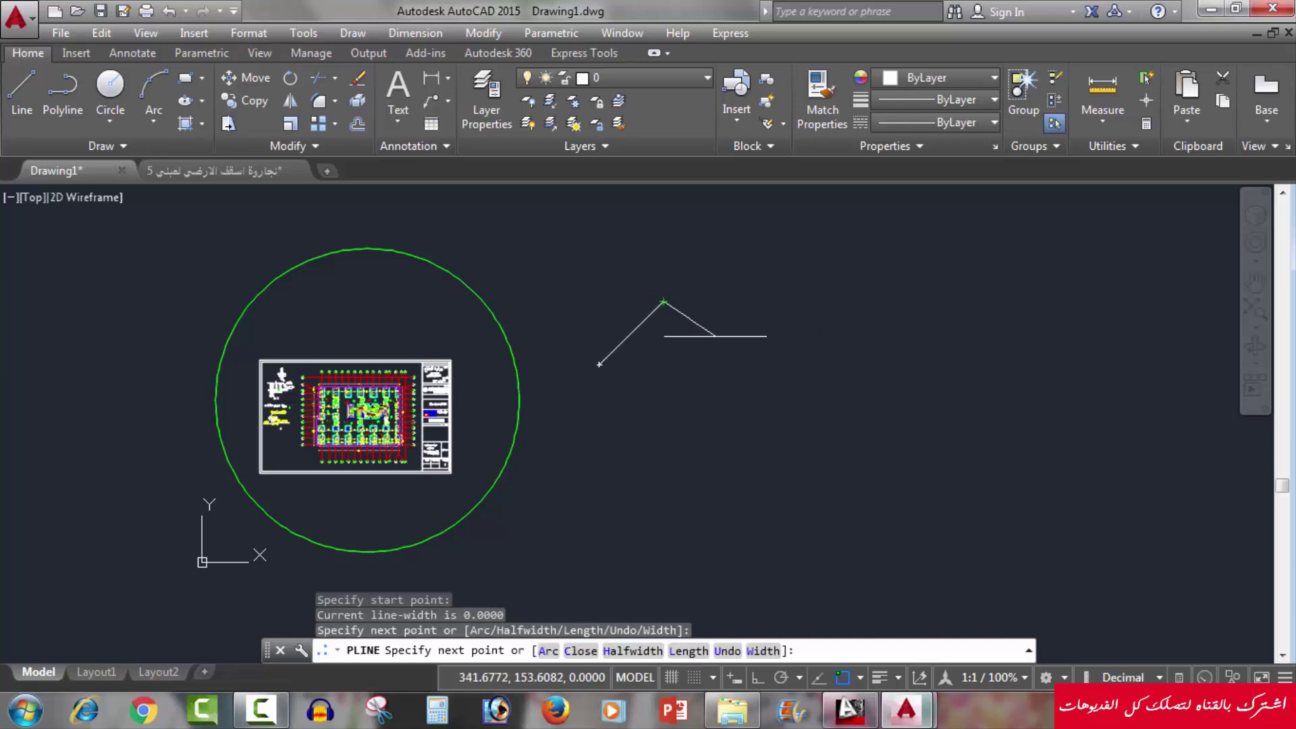
{"action": "left_click", "coordinate": [722, 340]}
{"action": "left_click", "coordinate": [744, 415]}
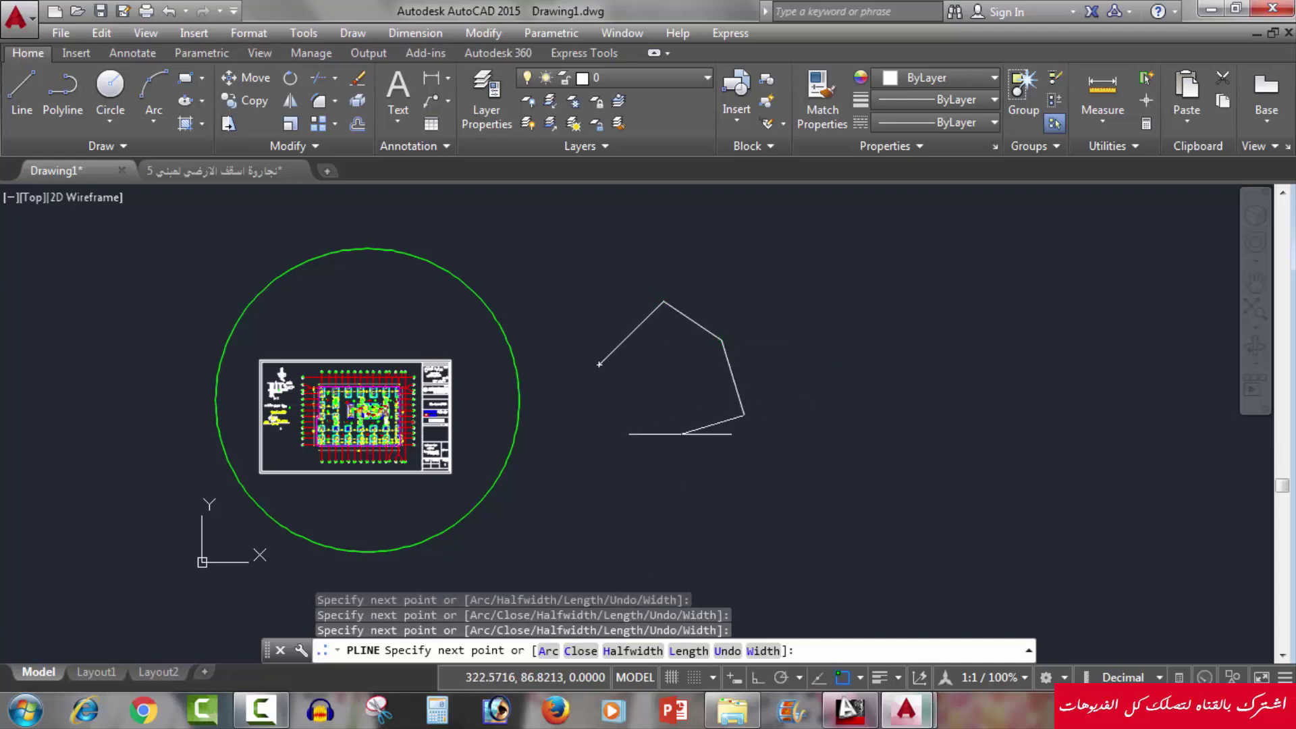
{"action": "left_click", "coordinate": [677, 435]}
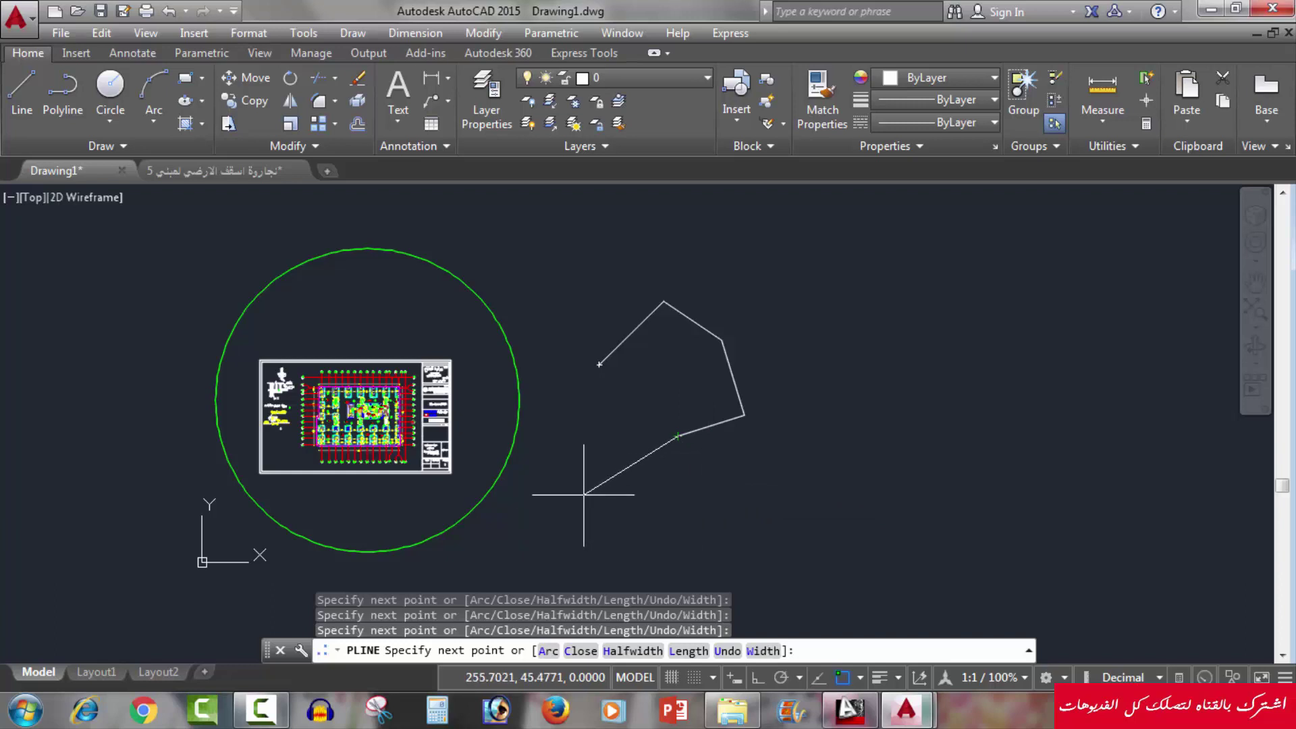
{"action": "key", "text": "Return"}
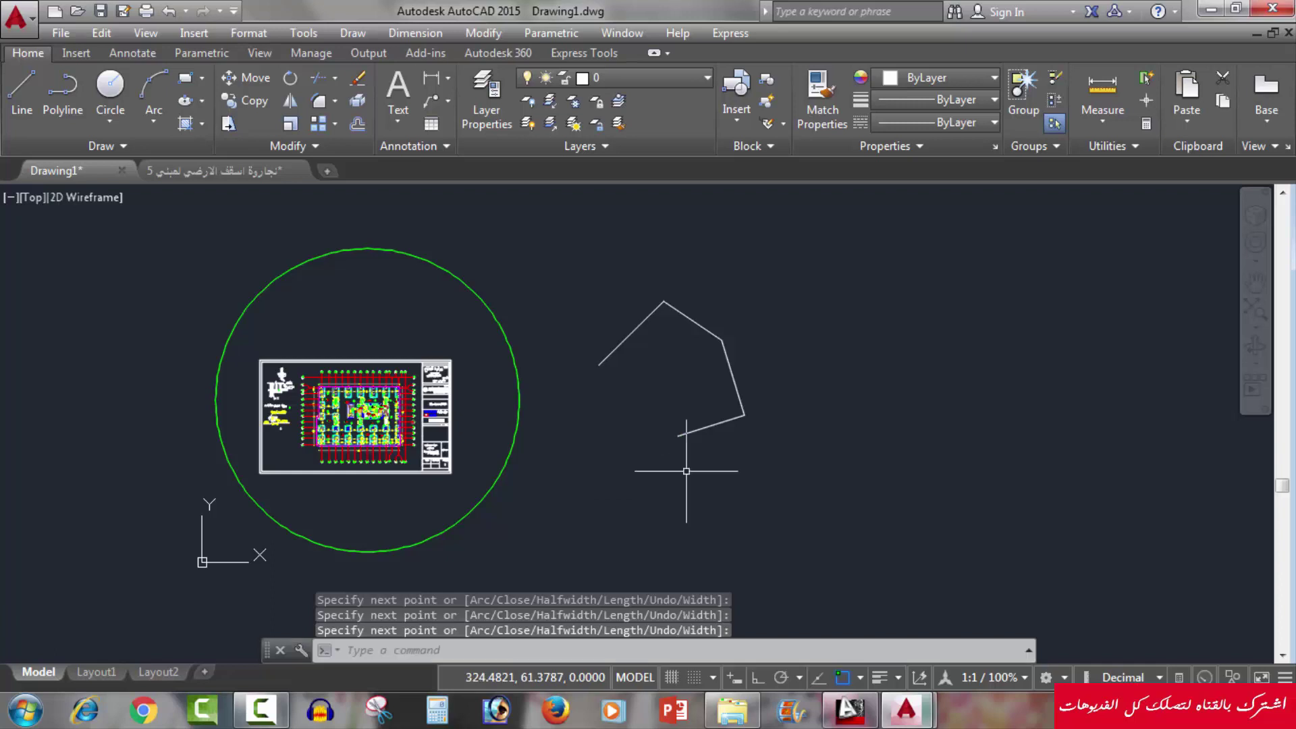
{"action": "left_click", "coordinate": [654, 462]}
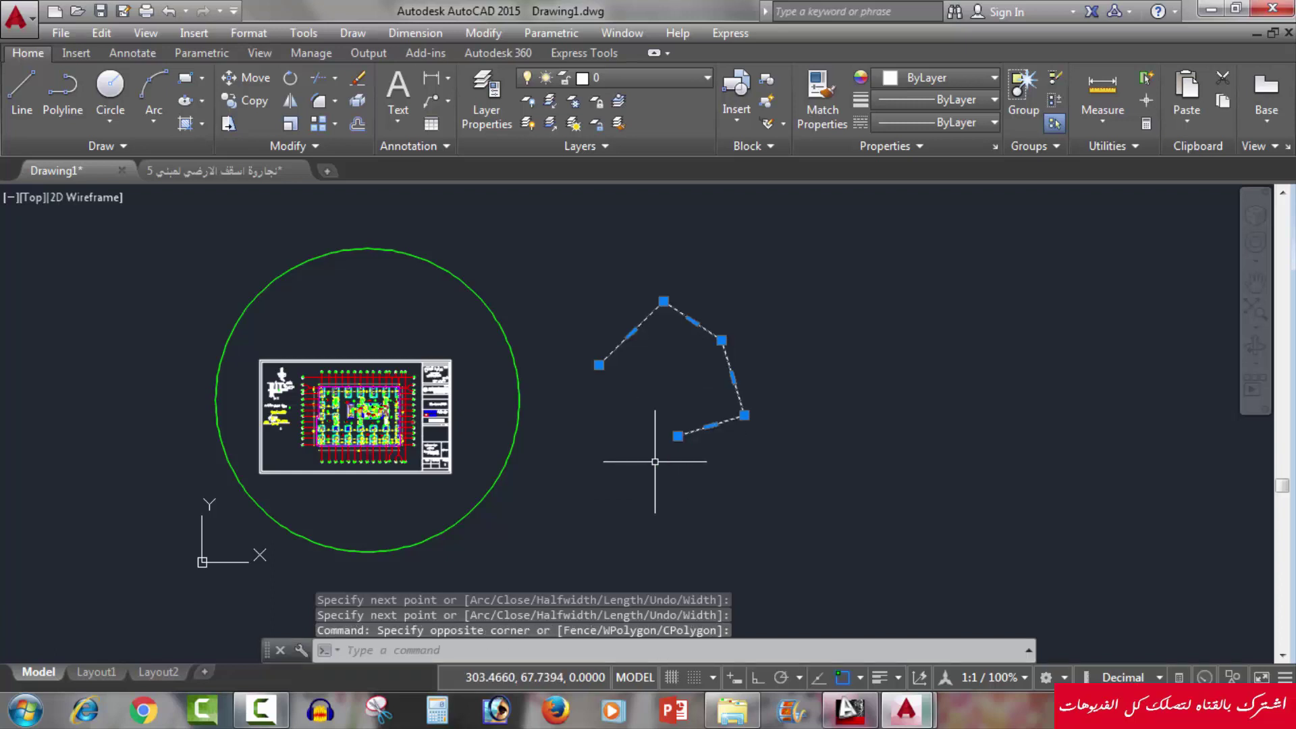
{"action": "key", "text": "Delete"}
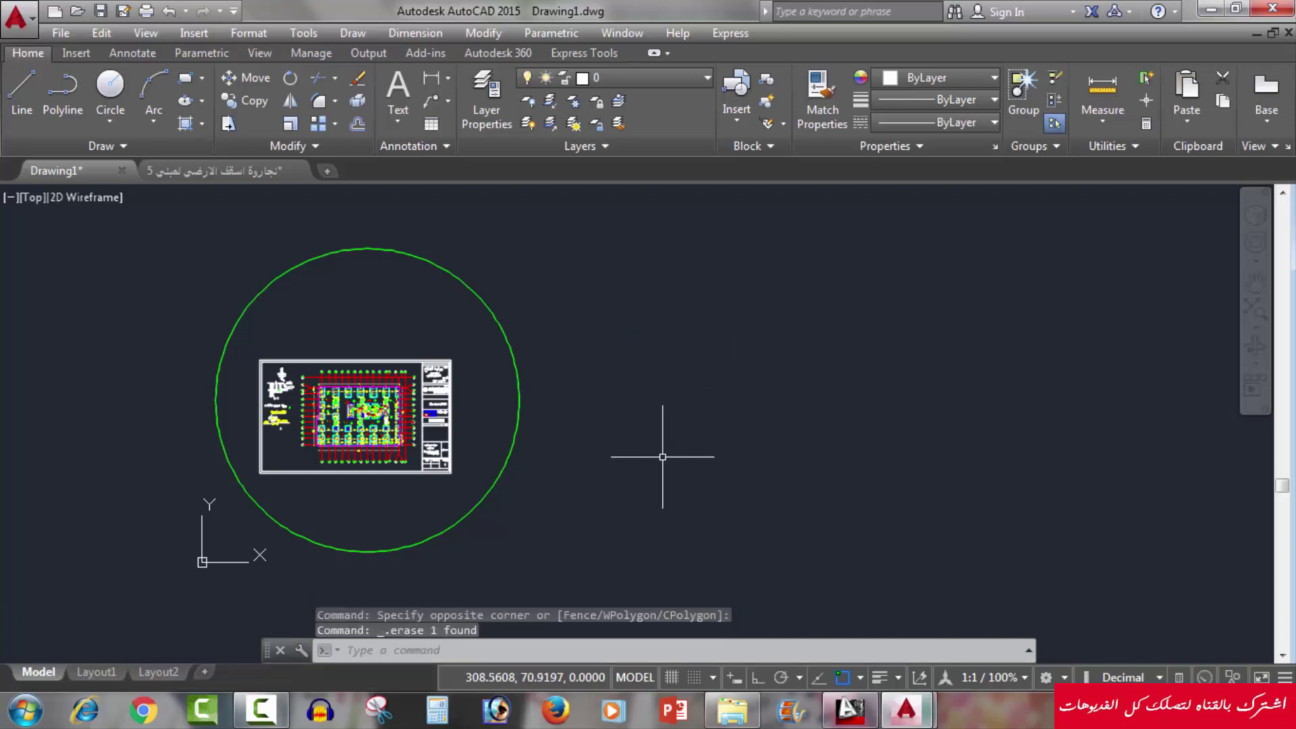
Step: Start a new polyline with its first point right of the green circle
{"action": "type", "text": "p"}
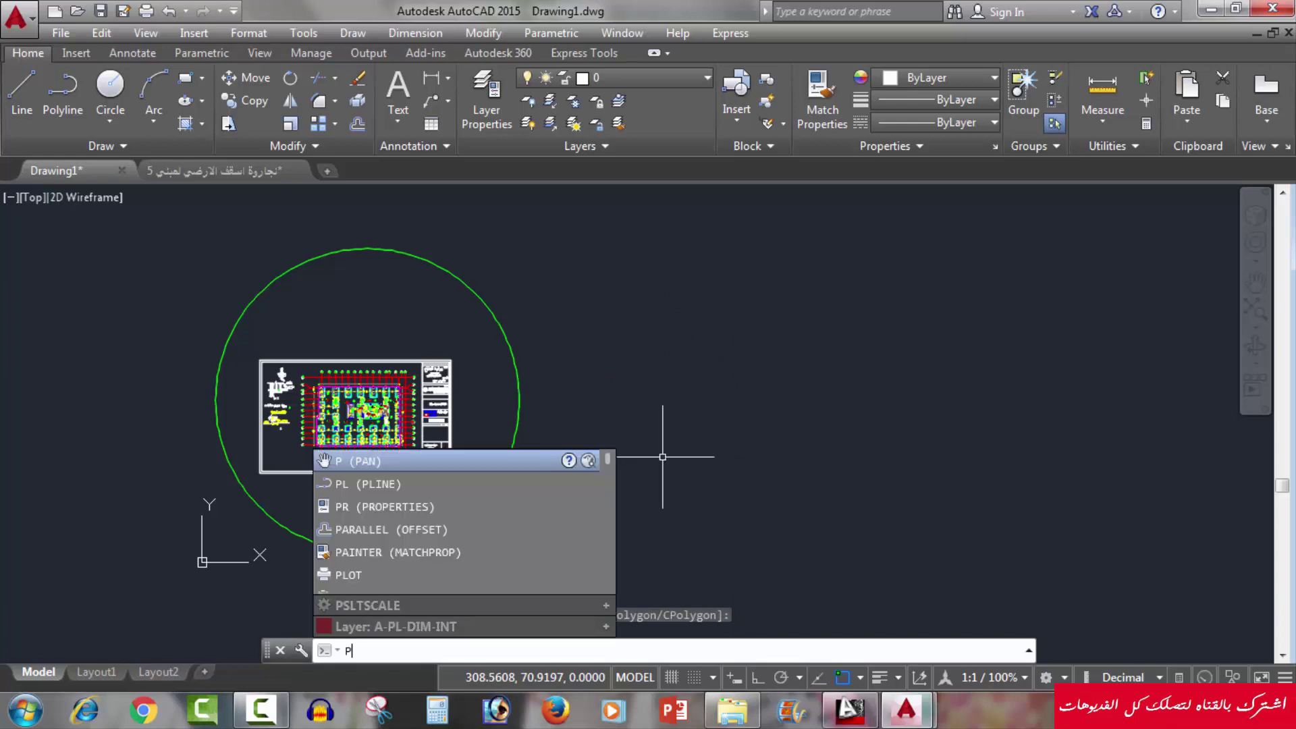
{"action": "key", "text": "Return"}
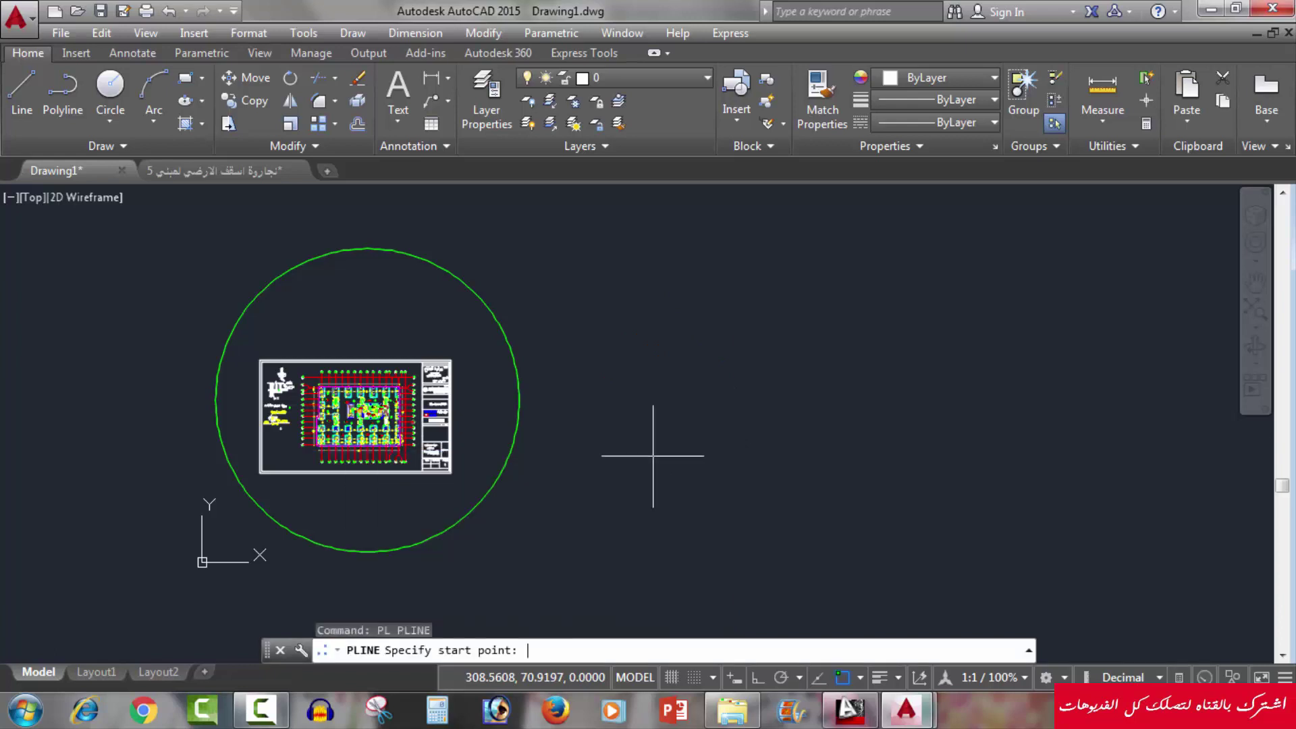
{"action": "left_click", "coordinate": [601, 340]}
{"action": "type", "text": "a"}
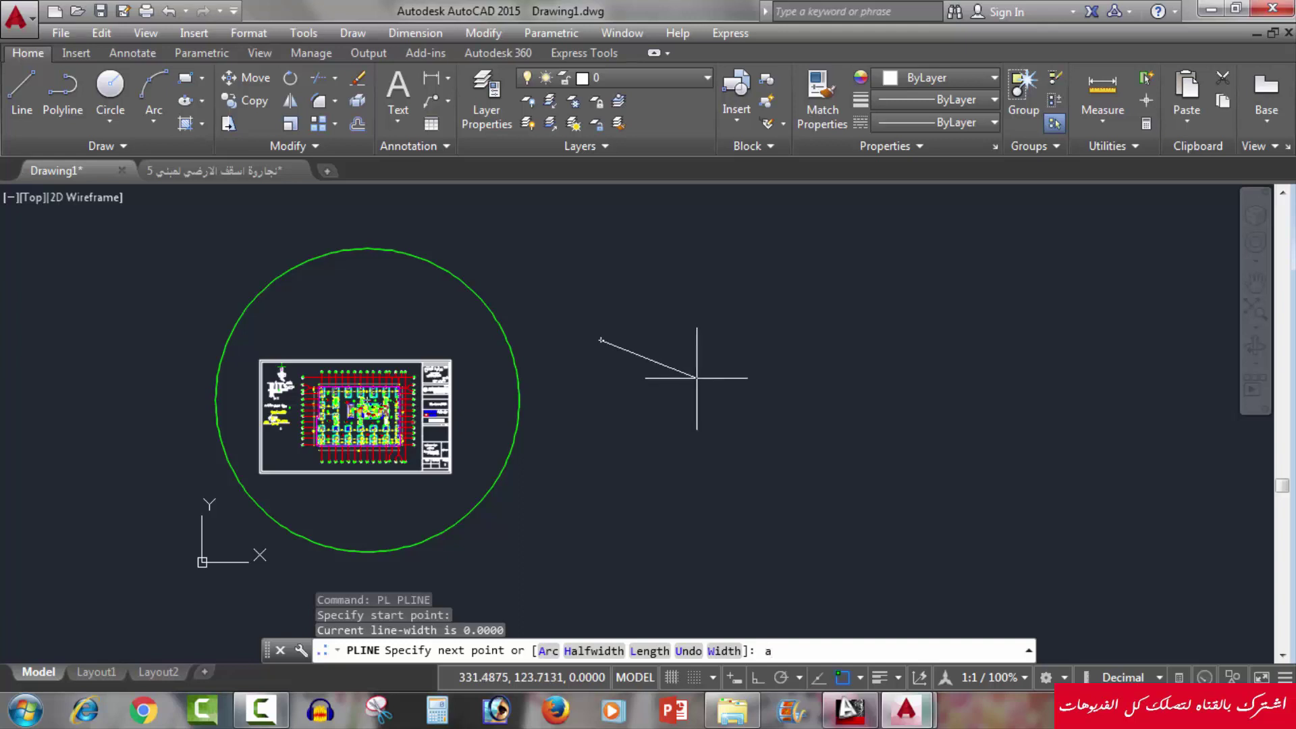
Step: Draw four connected polyline arcs and close them into a wavy shape
{"action": "key", "text": "Return"}
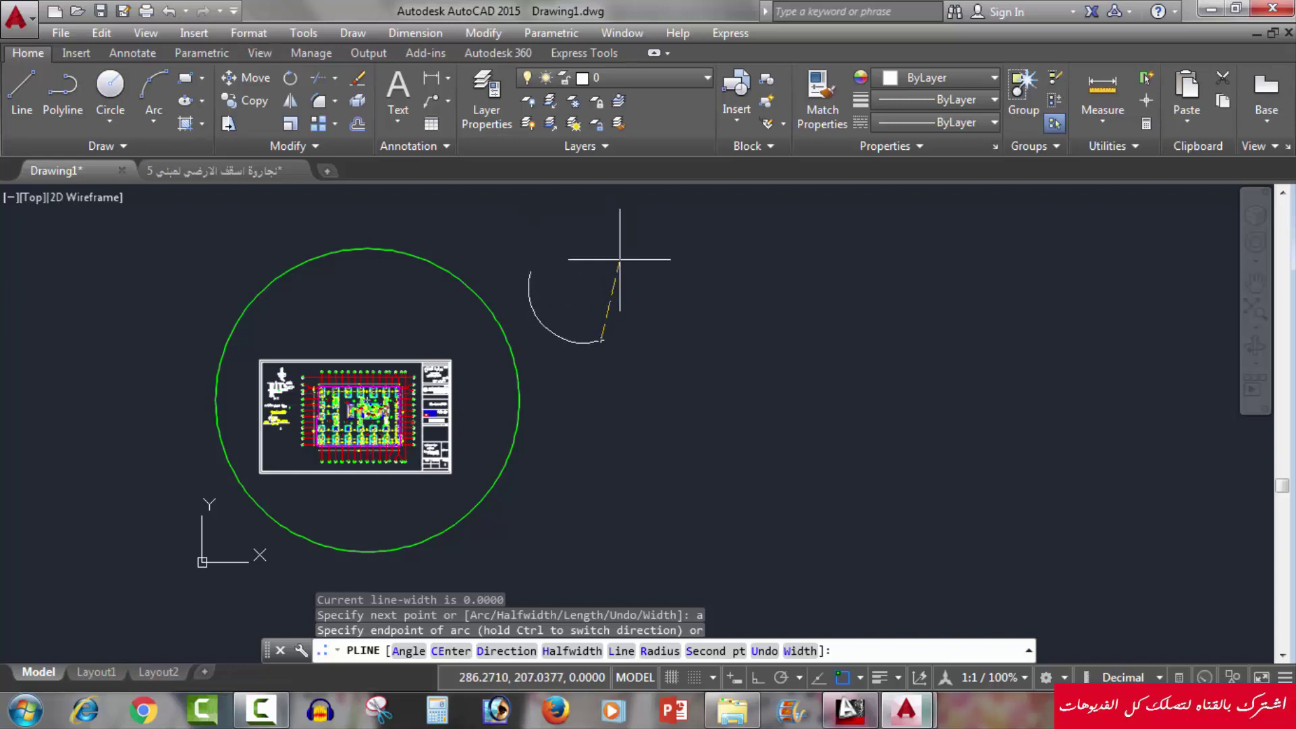
{"action": "left_click", "coordinate": [601, 274]}
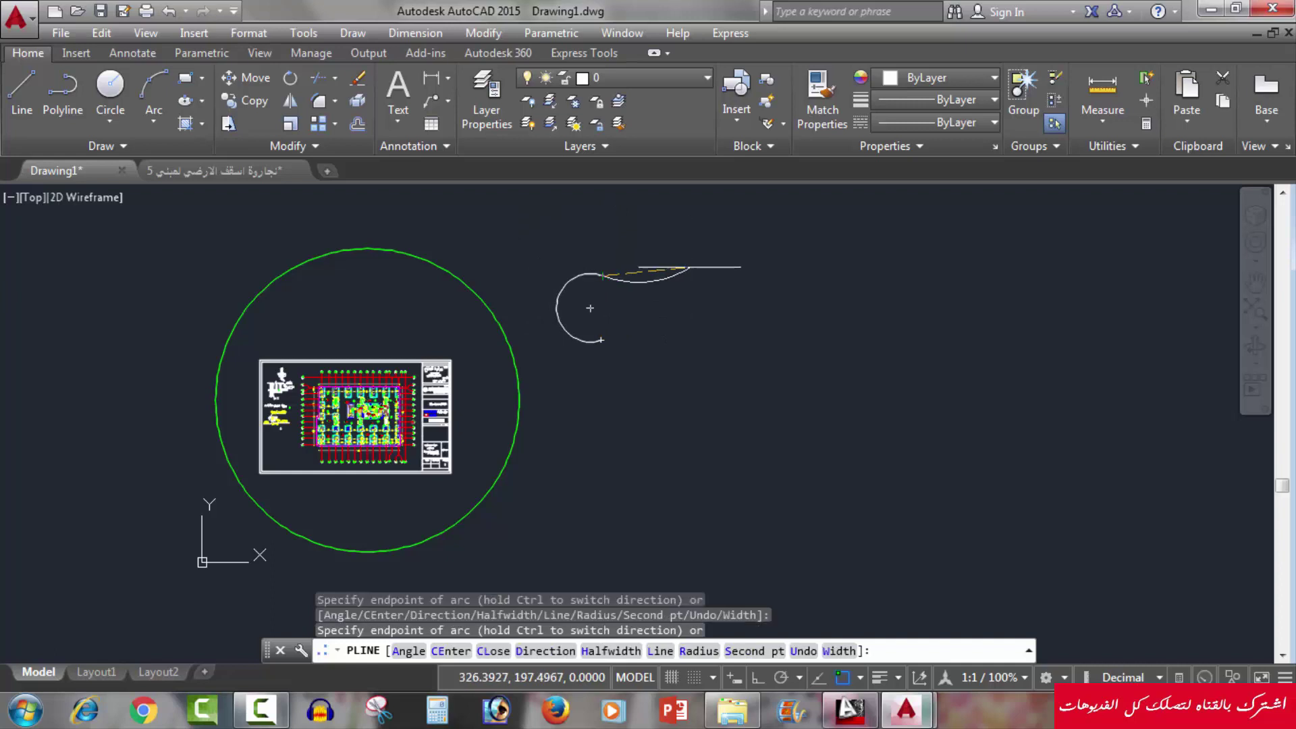
{"action": "left_click", "coordinate": [688, 255]}
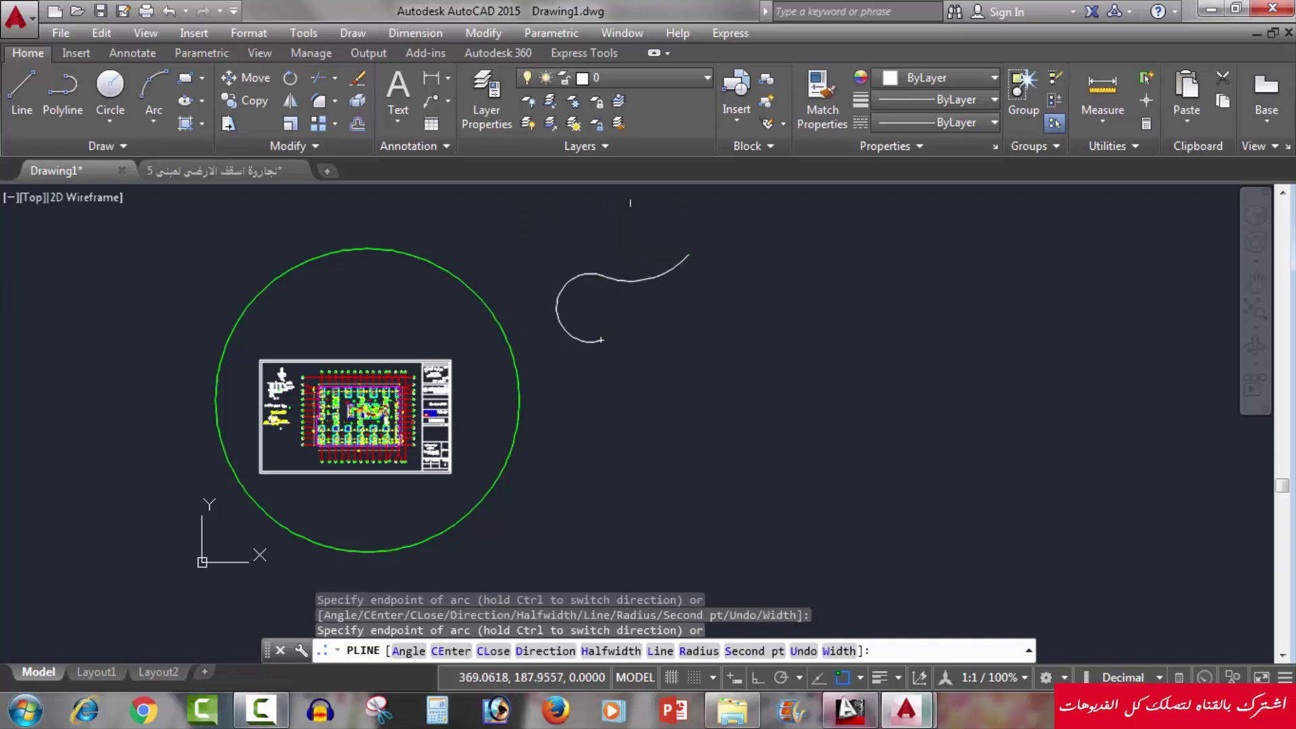
{"action": "left_click", "coordinate": [832, 272]}
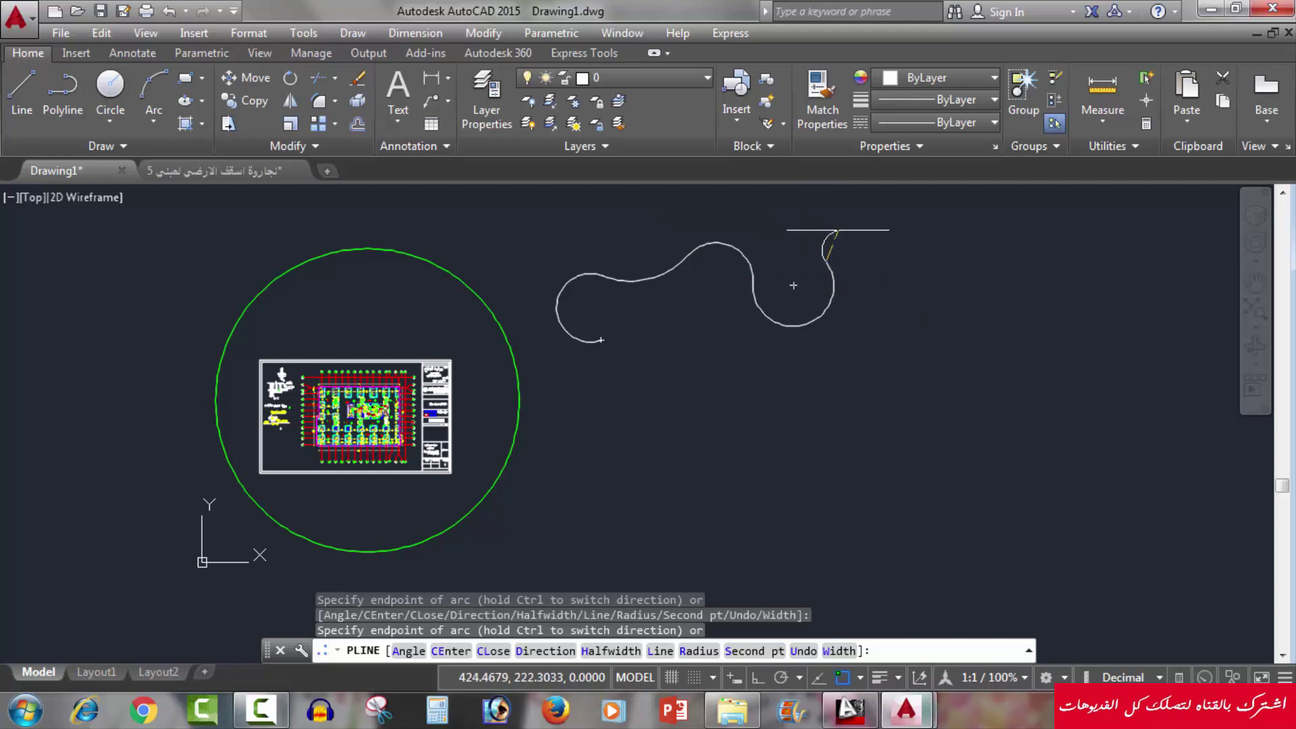
{"action": "left_click", "coordinate": [851, 227]}
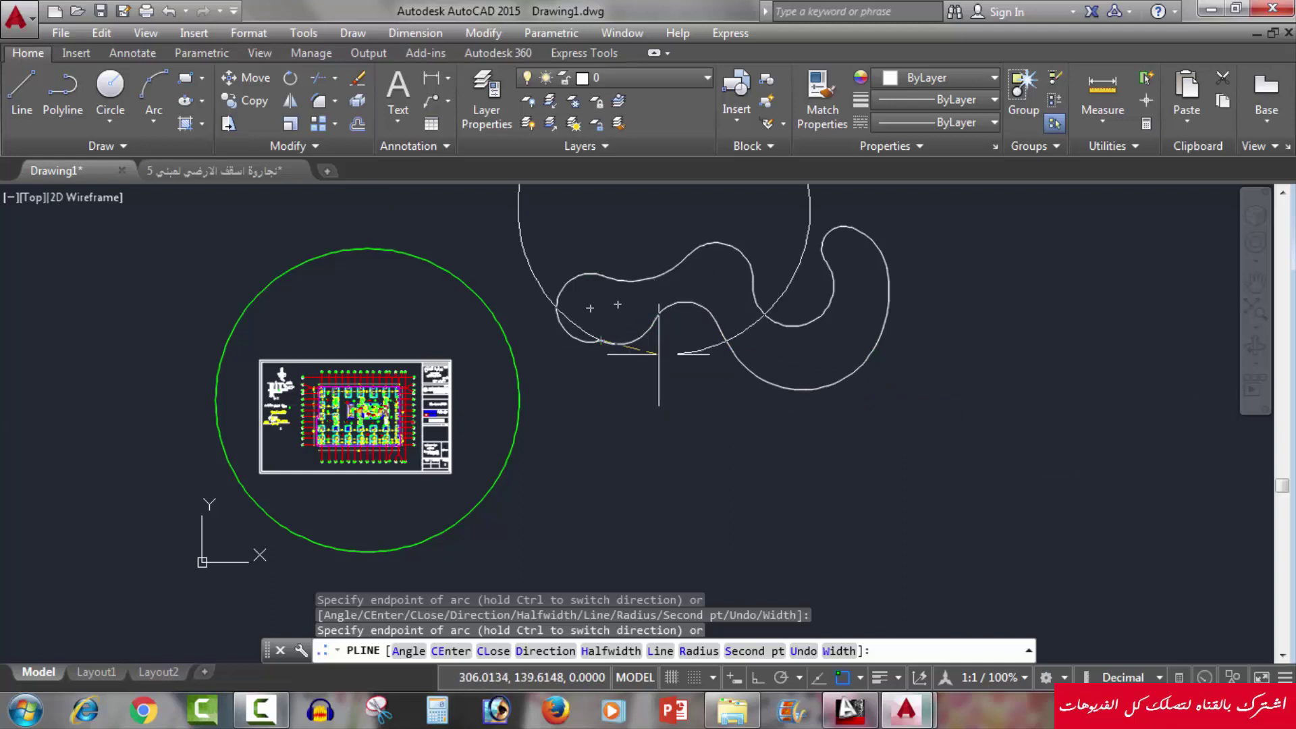
{"action": "left_click", "coordinate": [599, 340]}
{"action": "key", "text": "Return"}
Step: Pan slightly, select the closed wavy polyline, then clear the selection
{"action": "middle_click_drag", "start_coordinate": [662, 415], "coordinate": [589, 403]}
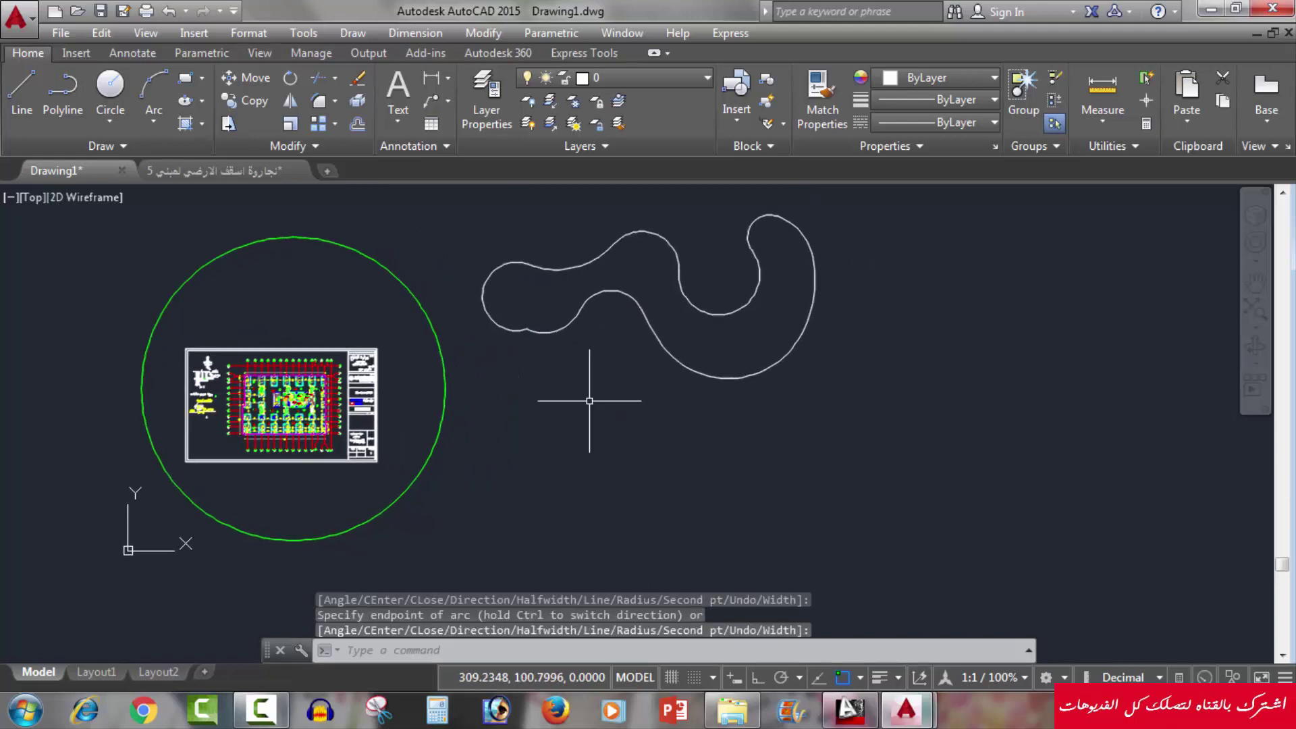
{"action": "left_click", "coordinate": [625, 281]}
{"action": "left_click", "coordinate": [601, 324]}
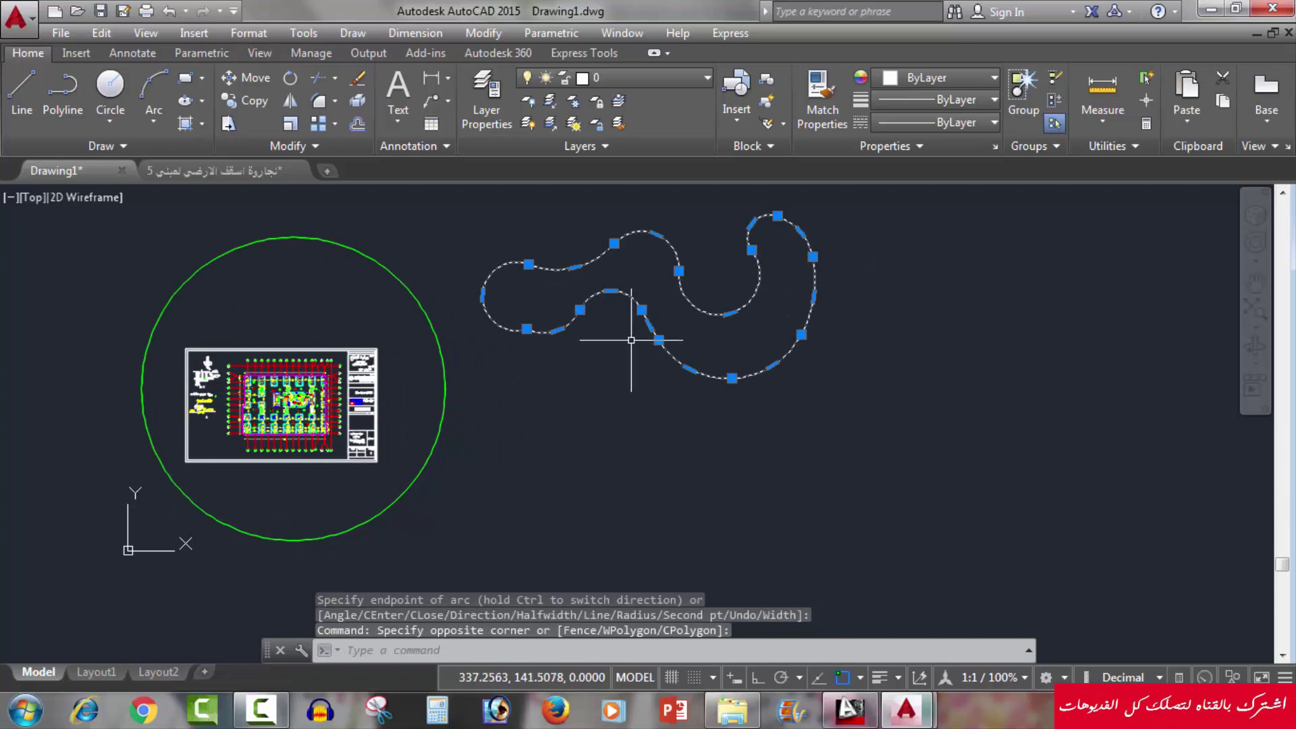
{"action": "key", "text": "Escape"}
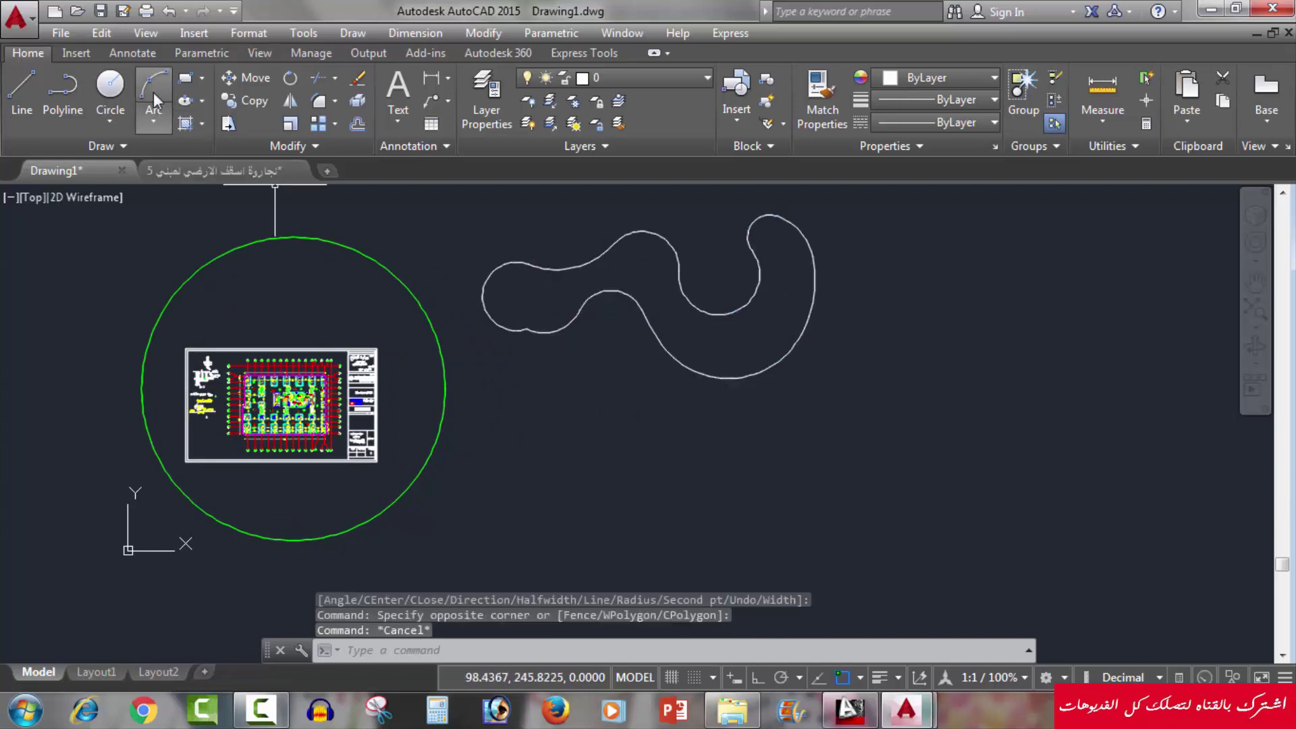
Step: Draw a standalone three-point arc below the wavy shape
{"action": "left_click", "coordinate": [152, 91]}
{"action": "left_click", "coordinate": [588, 465]}
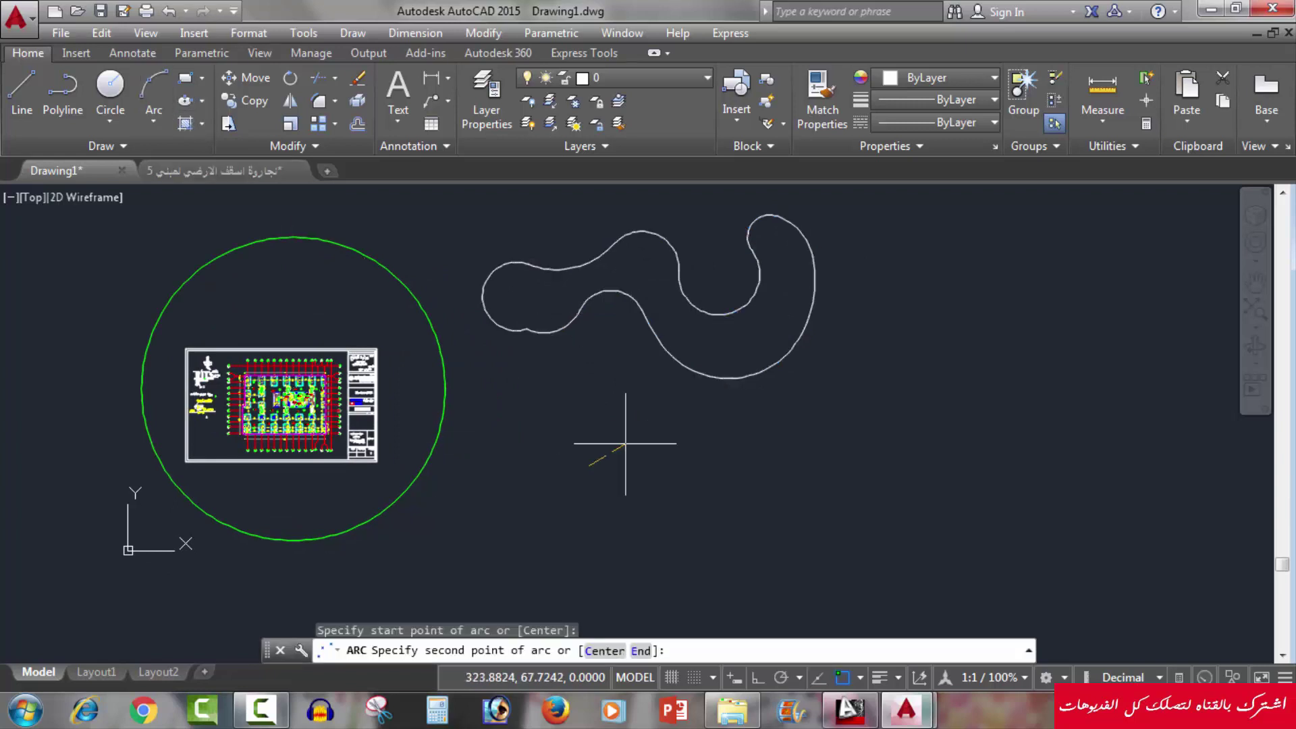
{"action": "left_click", "coordinate": [622, 442]}
{"action": "left_click", "coordinate": [695, 457]}
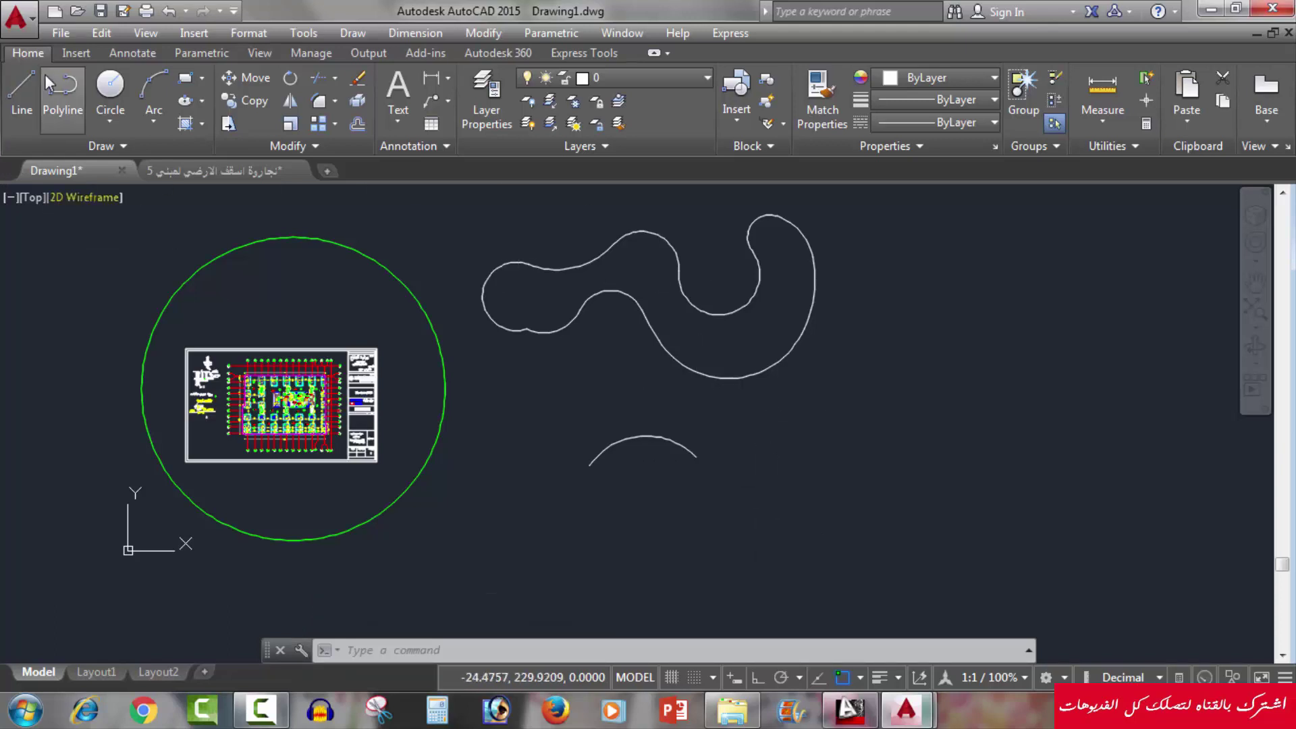
Step: Draw a seven-arc S-curve polyline that loops back to its start point
{"action": "left_click", "coordinate": [63, 91]}
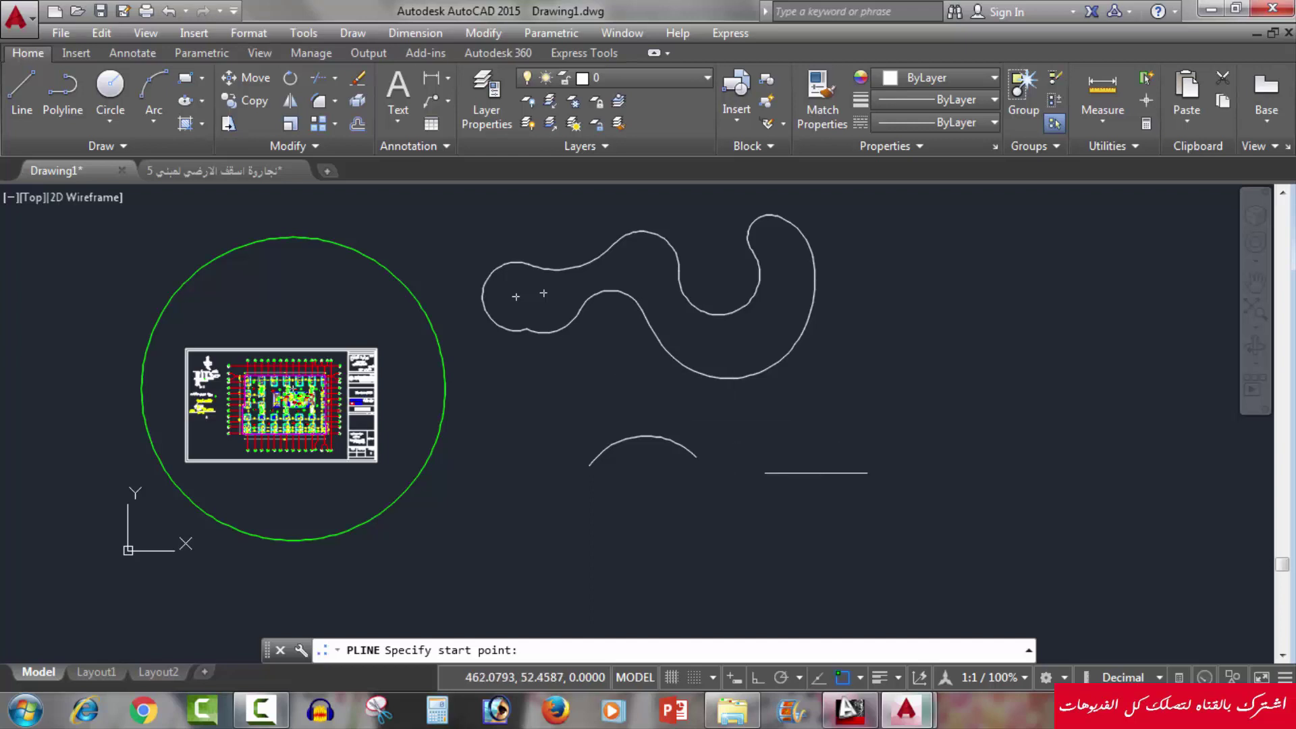
{"action": "left_click", "coordinate": [818, 467]}
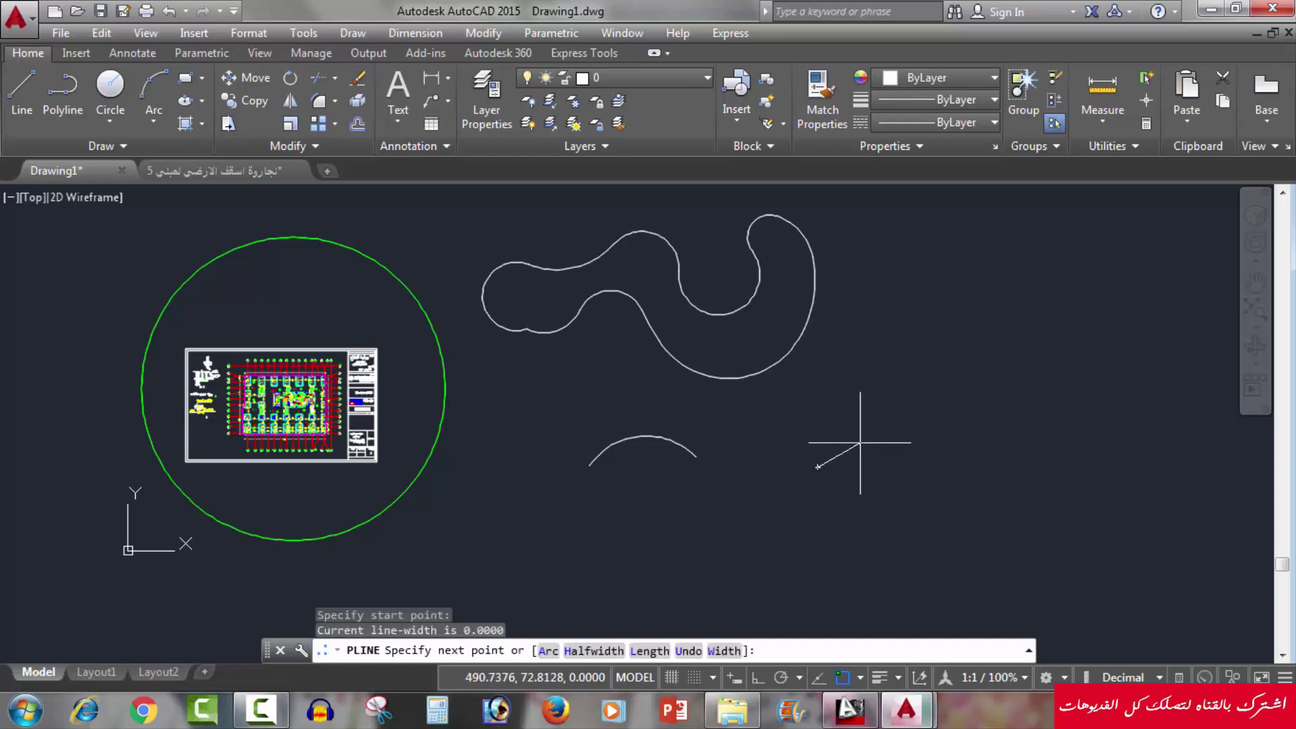
{"action": "type", "text": "a"}
{"action": "key", "text": "Return"}
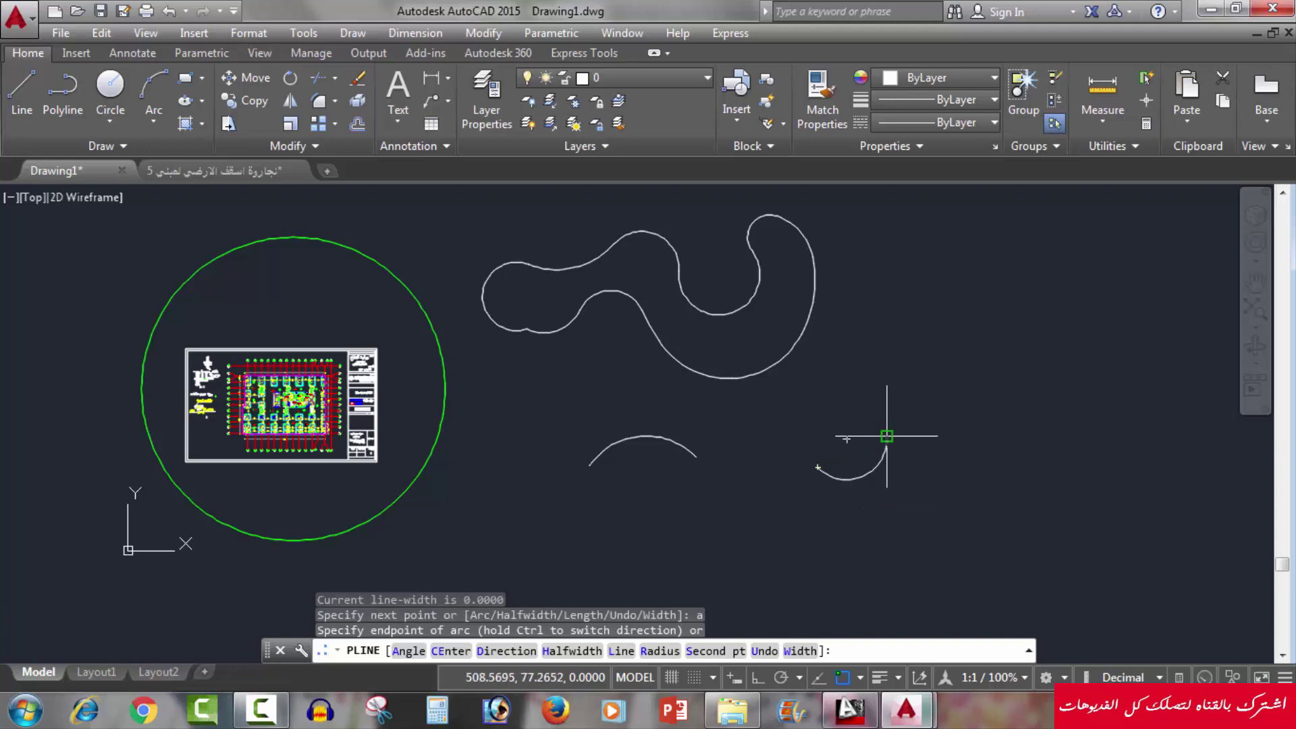
{"action": "left_click", "coordinate": [887, 435]}
{"action": "left_click", "coordinate": [924, 401]}
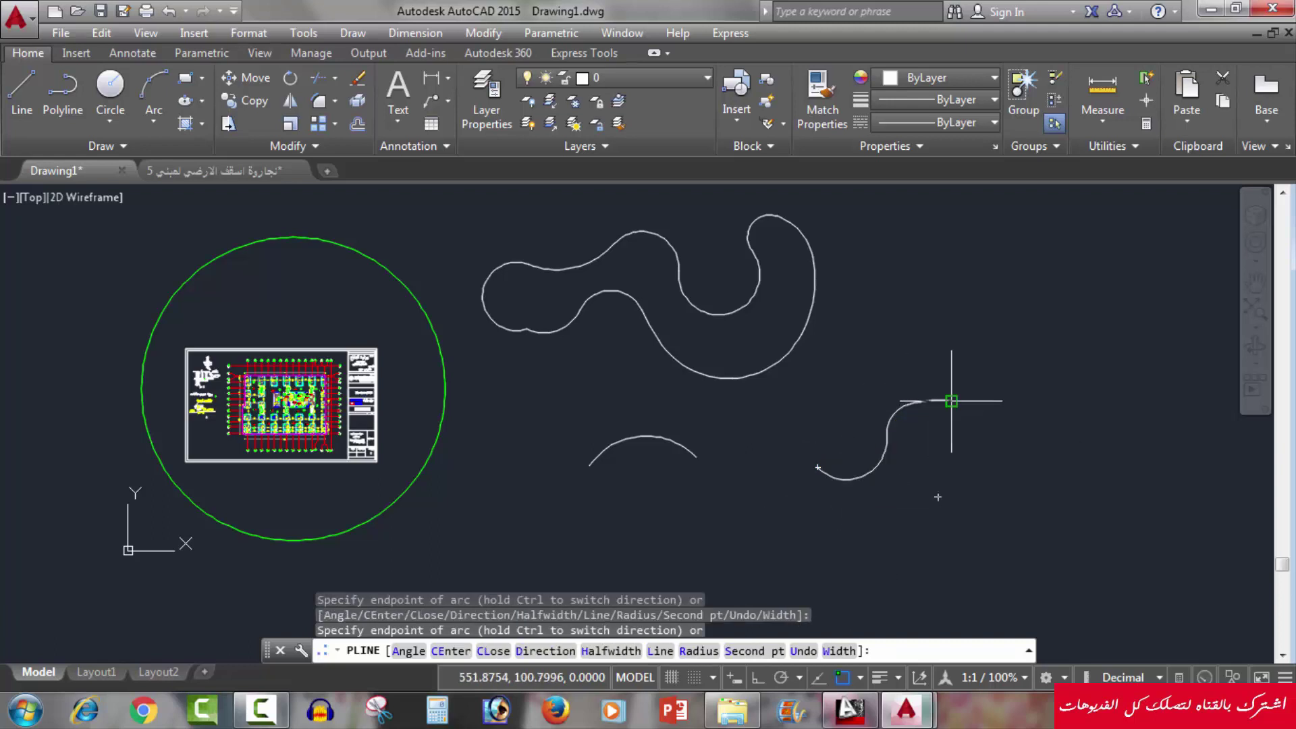
{"action": "left_click", "coordinate": [1002, 347]}
{"action": "left_click", "coordinate": [972, 251]}
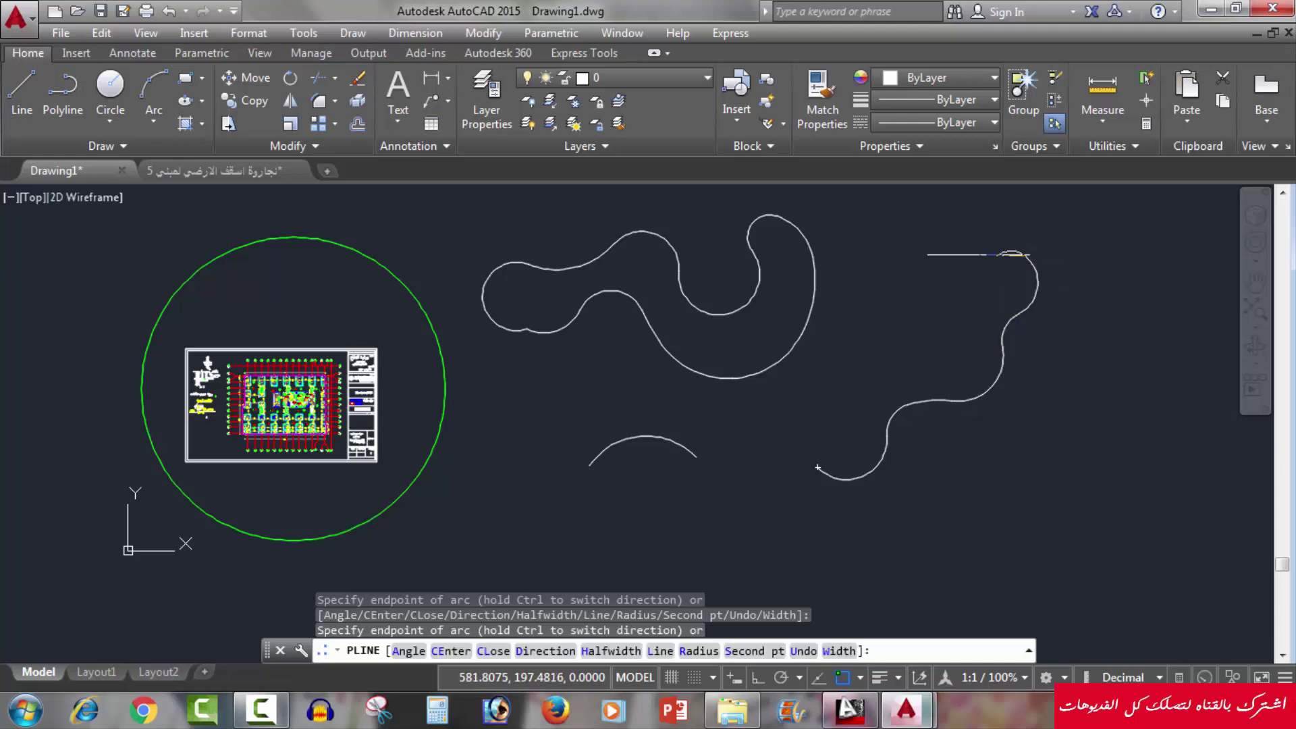
{"action": "left_click", "coordinate": [707, 376]}
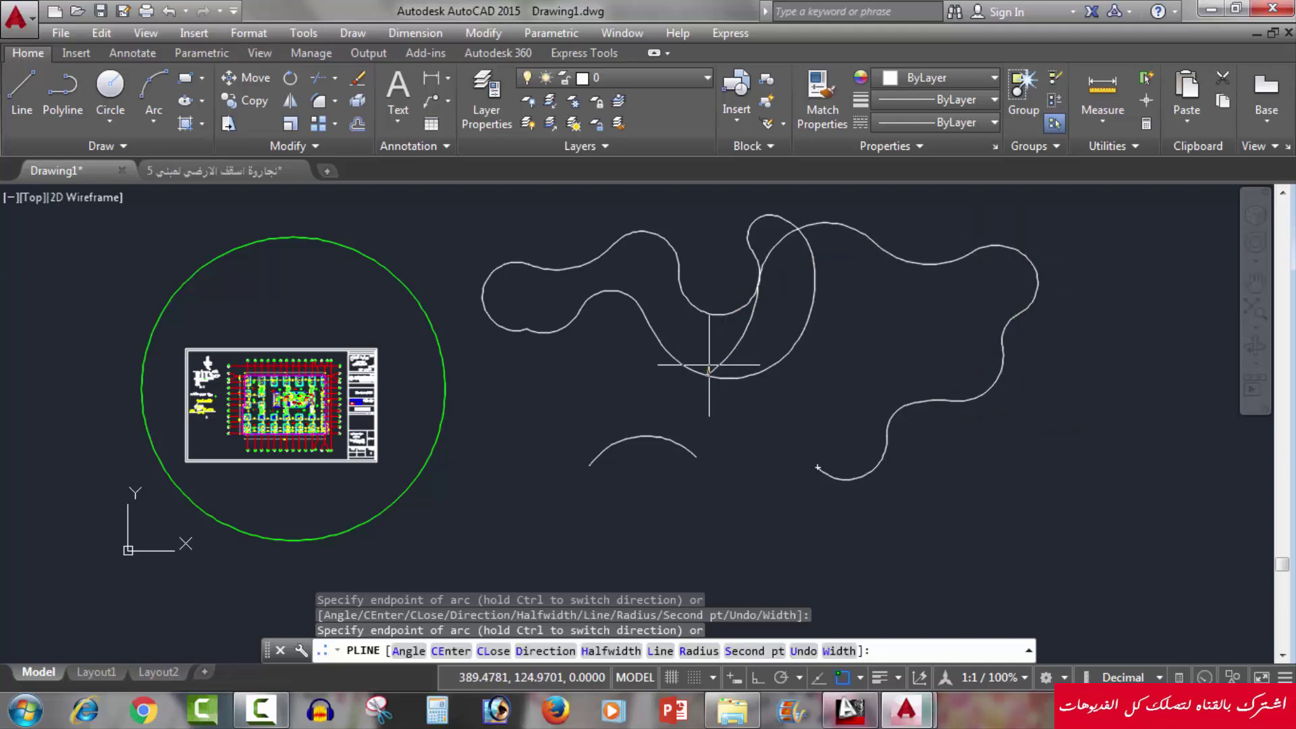
{"action": "left_click", "coordinate": [771, 436]}
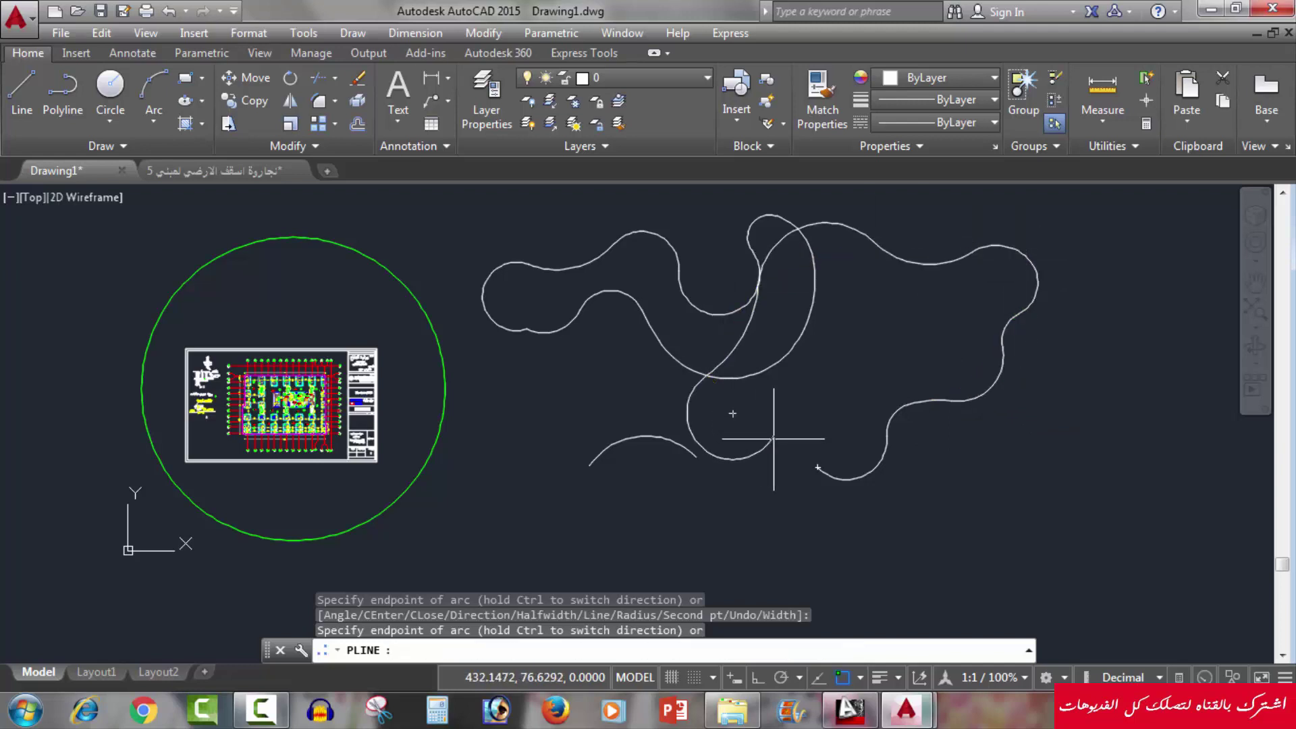
{"action": "left_click", "coordinate": [817, 464]}
{"action": "key", "text": "Return"}
Step: Erase all three wavy curves using a crossing window
{"action": "middle_click_drag", "start_coordinate": [776, 503], "coordinate": [749, 501]}
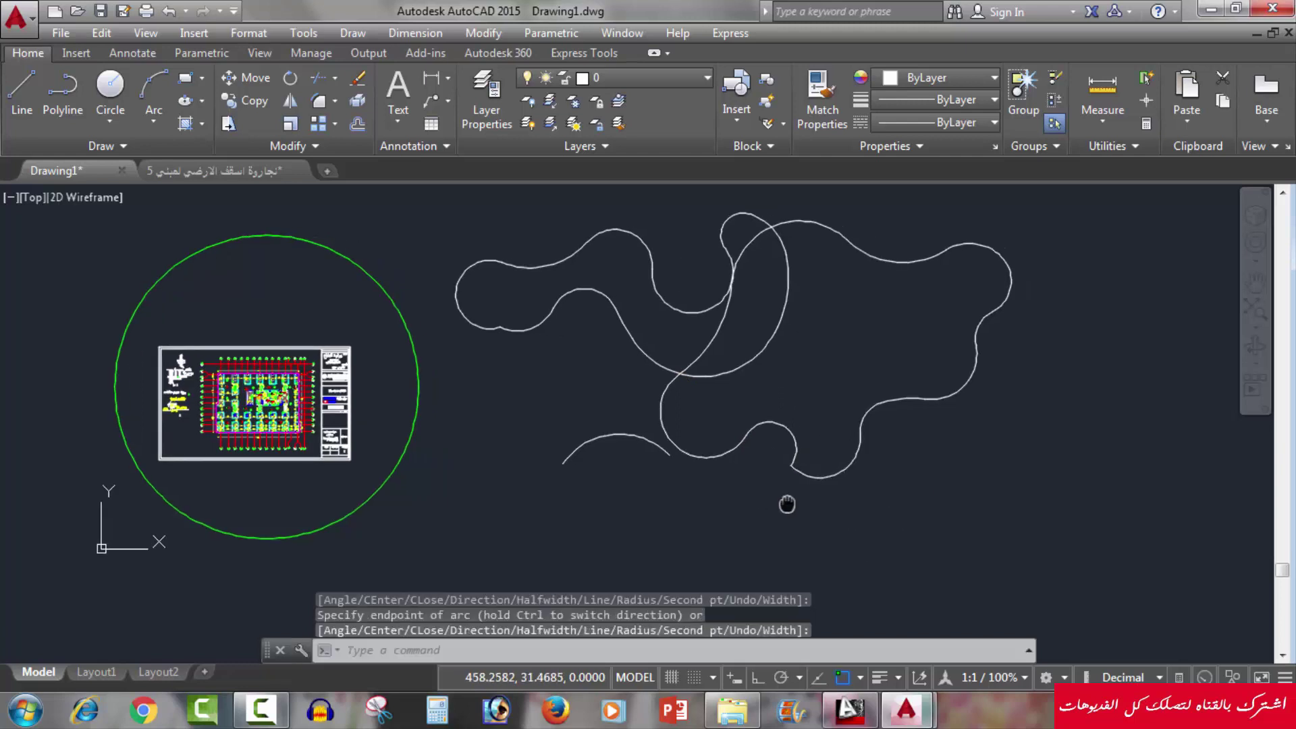
{"action": "left_click", "coordinate": [1088, 207]}
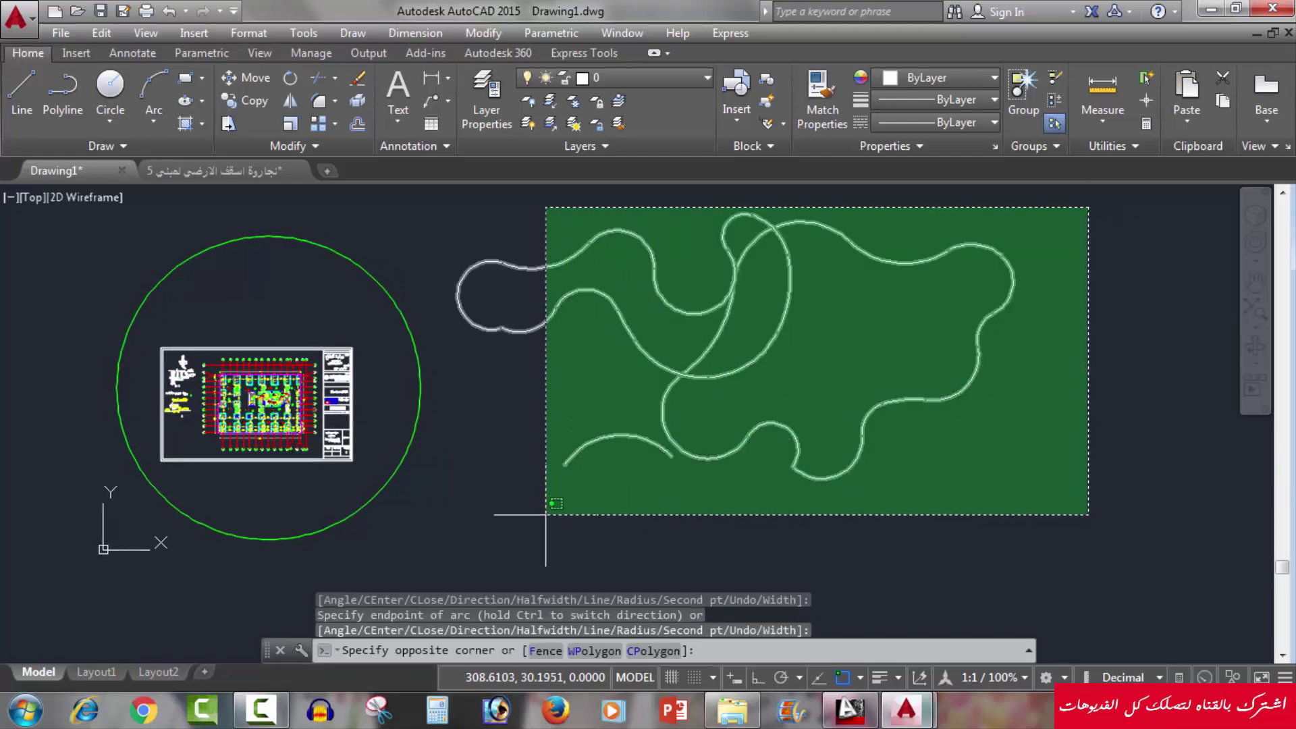
{"action": "left_click", "coordinate": [478, 522]}
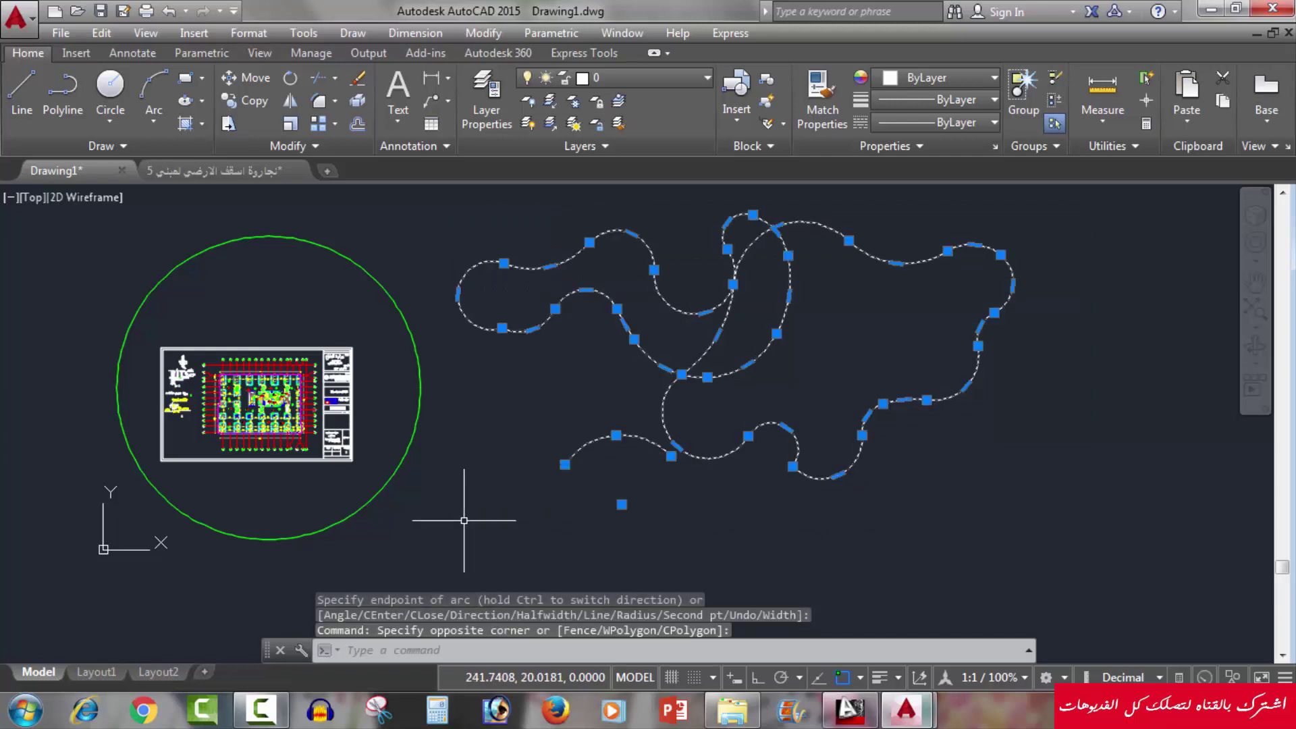
{"action": "key", "text": "Delete"}
Step: Run PL, place the start point right of the circle, and choose Halfwidth
{"action": "type", "text": "p;l"}
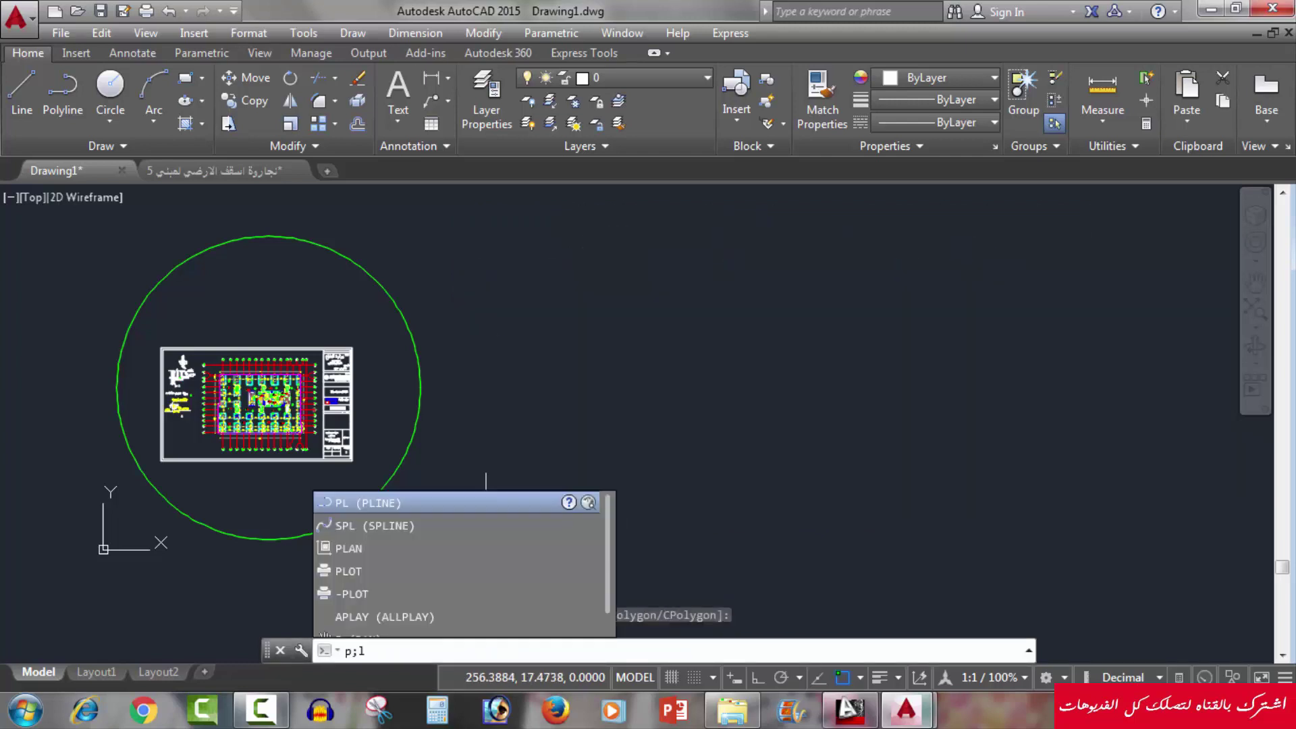
{"action": "key", "text": "BackSpace"}
{"action": "key", "text": "BackSpace"}
{"action": "type", "text": "l"}
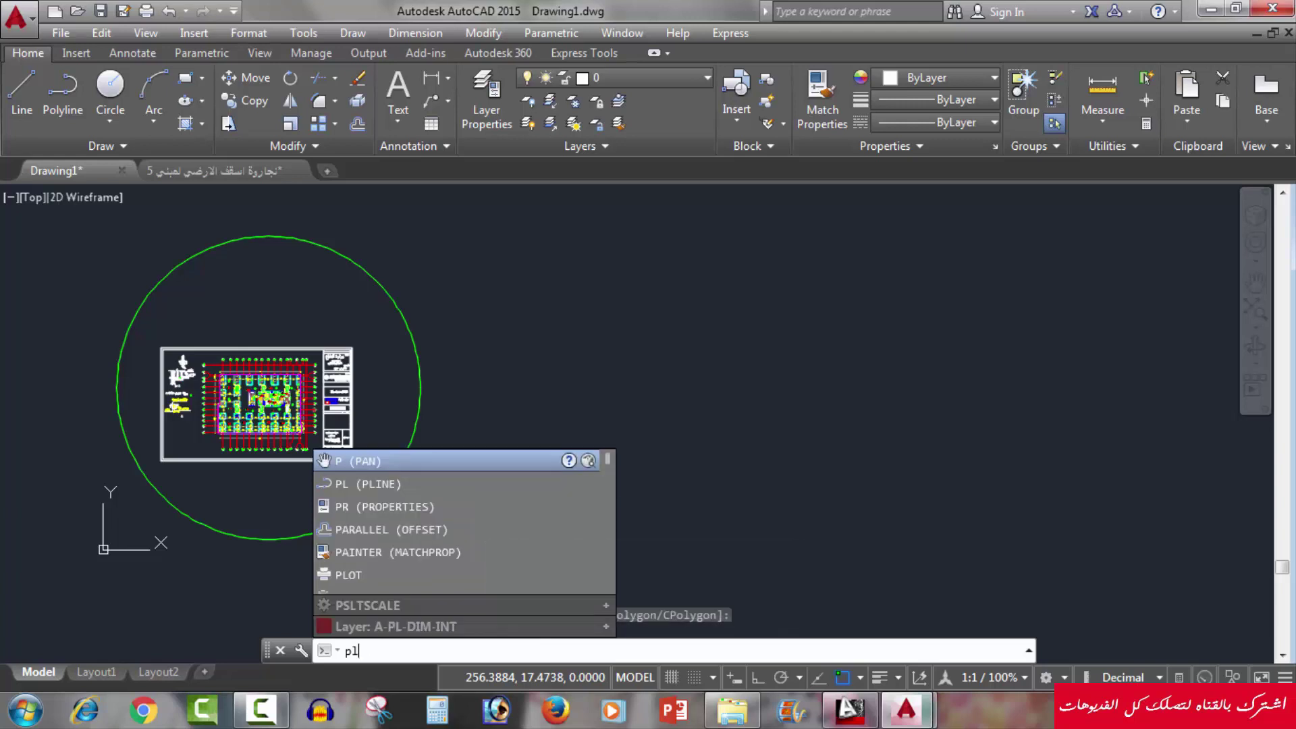
{"action": "key", "text": "Return"}
{"action": "left_click", "coordinate": [512, 314]}
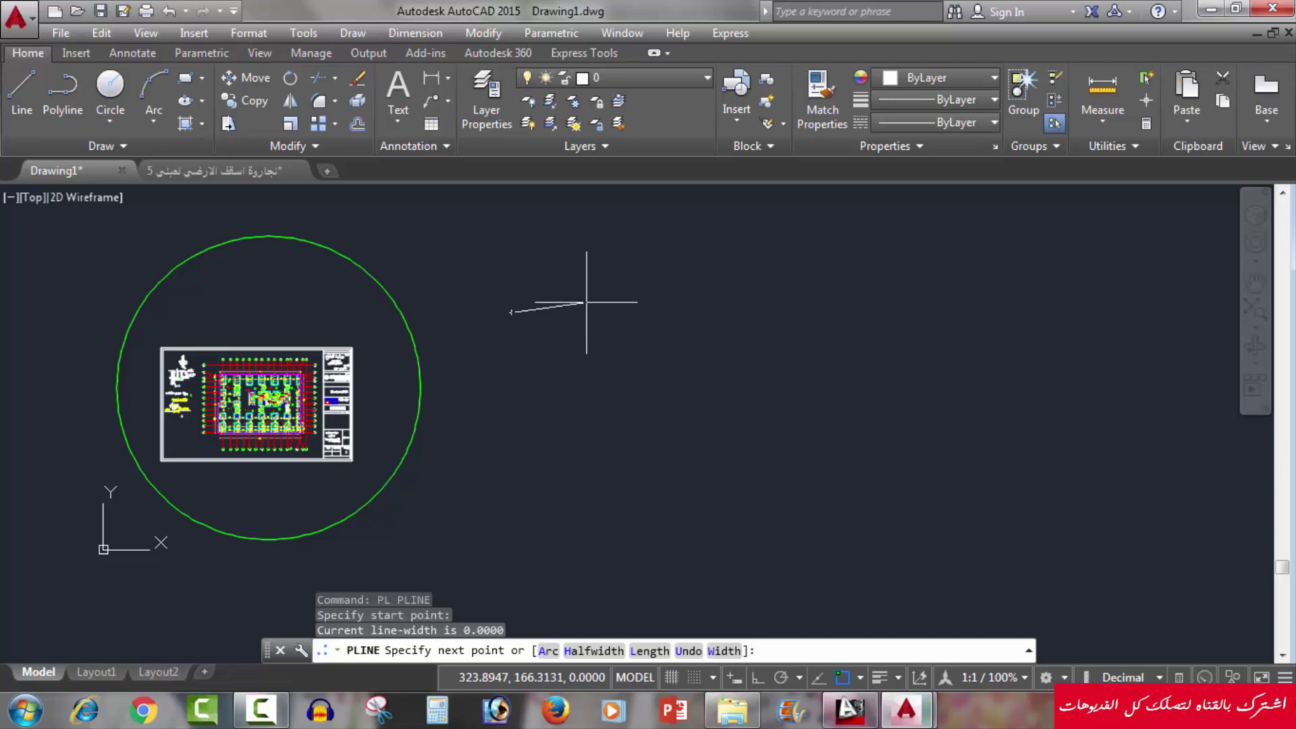
{"action": "type", "text": "h"}
{"action": "key", "text": "Return"}
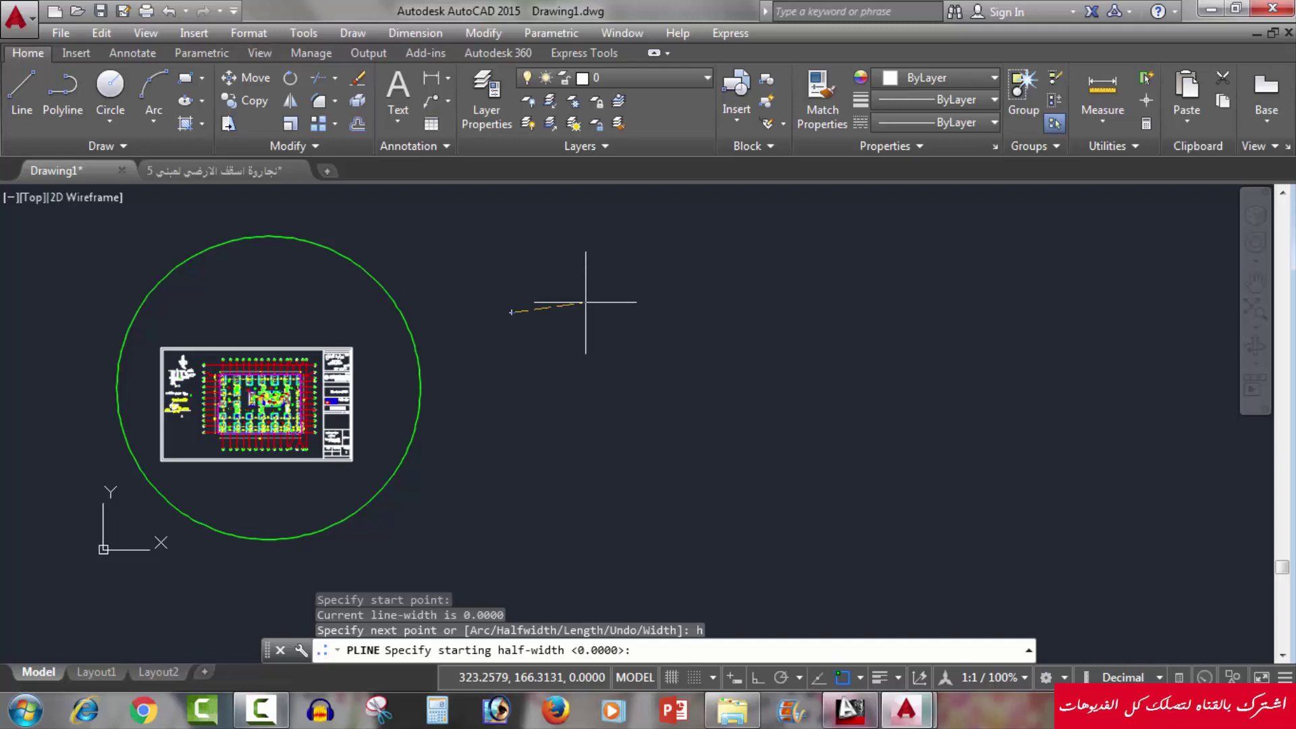
Step: Enter a starting half-width of 1 and an ending half-width of 1.5
{"action": "type", "text": "1"}
{"action": "key", "text": "Return"}
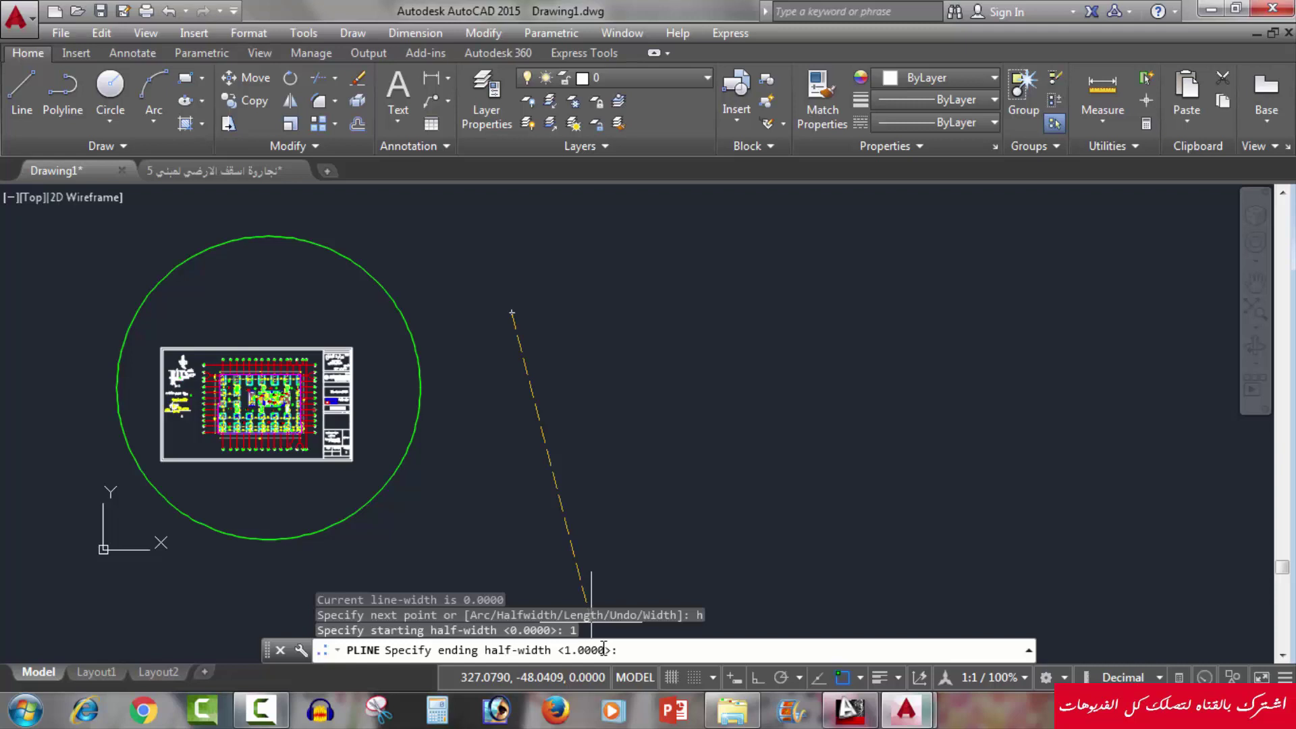
{"action": "type", "text": "1."}
{"action": "type", "text": "5"}
{"action": "key", "text": "Return"}
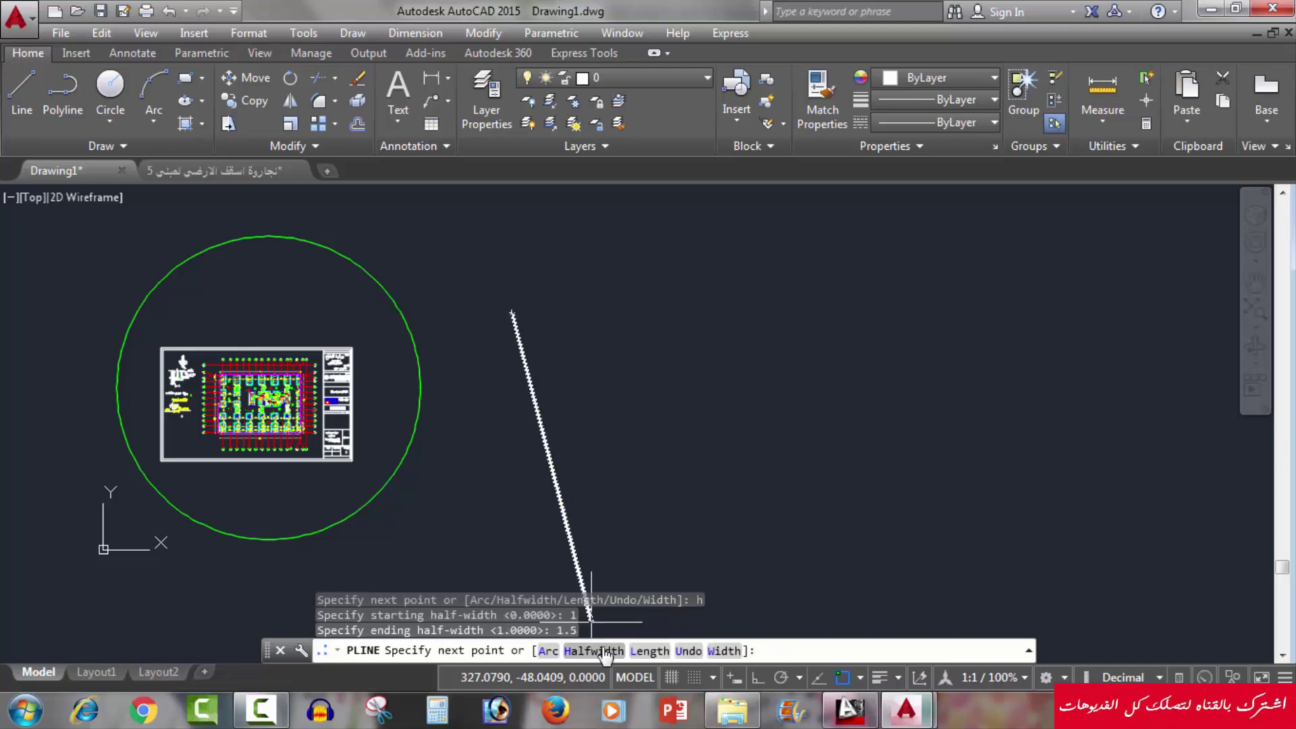
Step: Draw three thick connected polyline segments, then stop the command
{"action": "scroll", "coordinate": [588, 299], "scroll_direction": "up", "scroll_amount": 5}
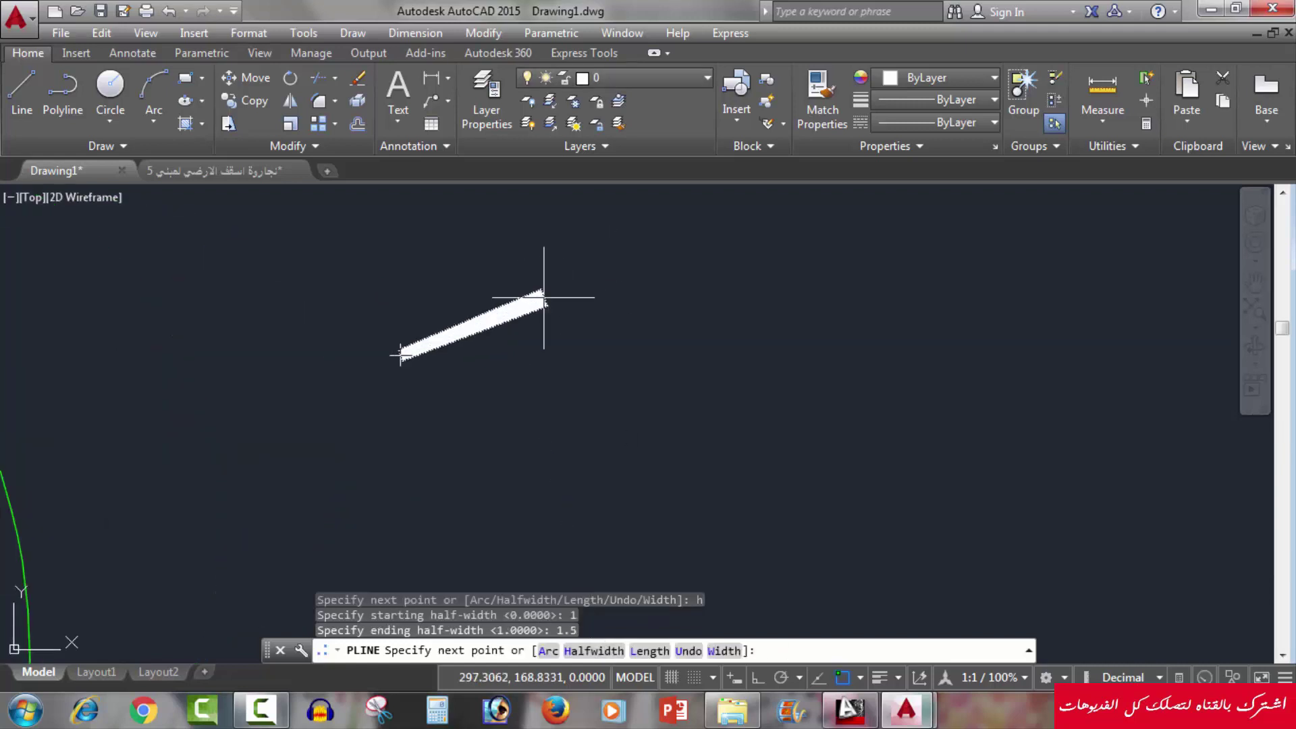
{"action": "scroll", "coordinate": [550, 310], "scroll_direction": "up", "scroll_amount": 3}
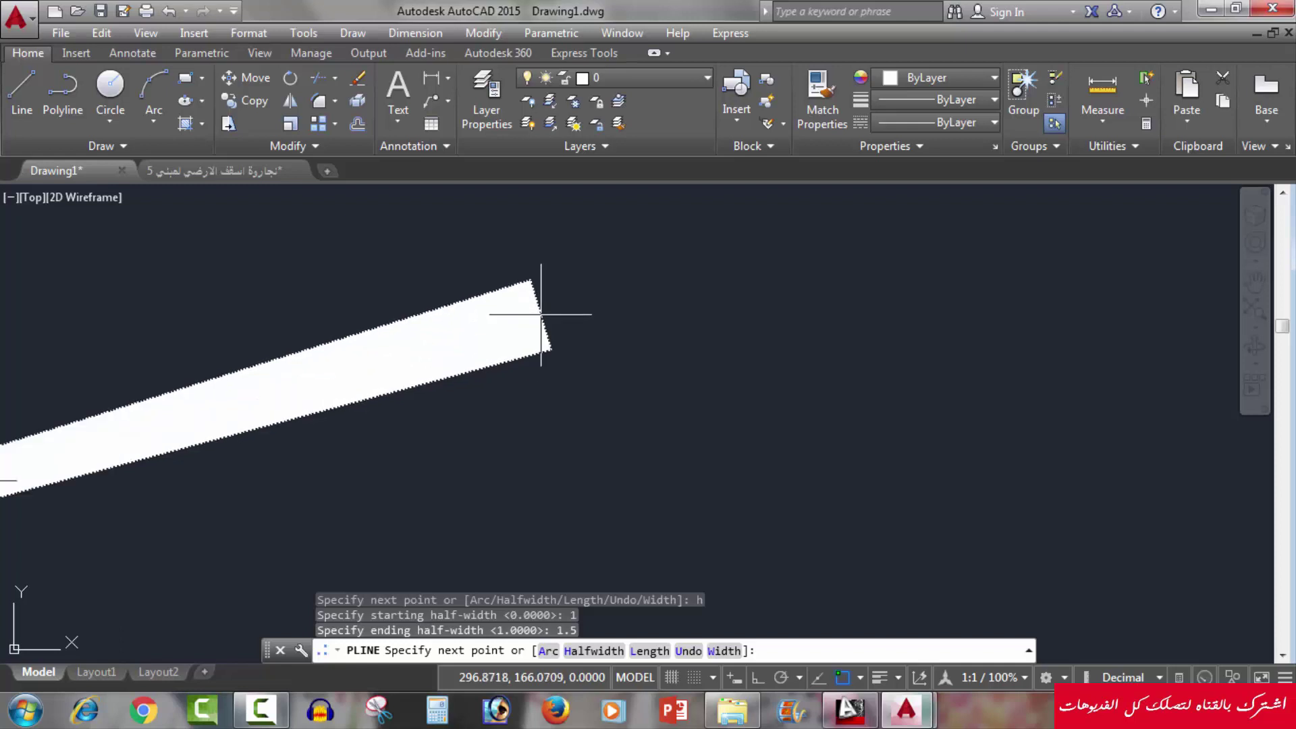
{"action": "mouse_move", "coordinate": [550, 310]}
{"action": "middle_mouse_down"}
{"action": "mouse_move", "coordinate": [620, 309]}
{"action": "mouse_move", "coordinate": [586, 312]}
{"action": "middle_mouse_up"}
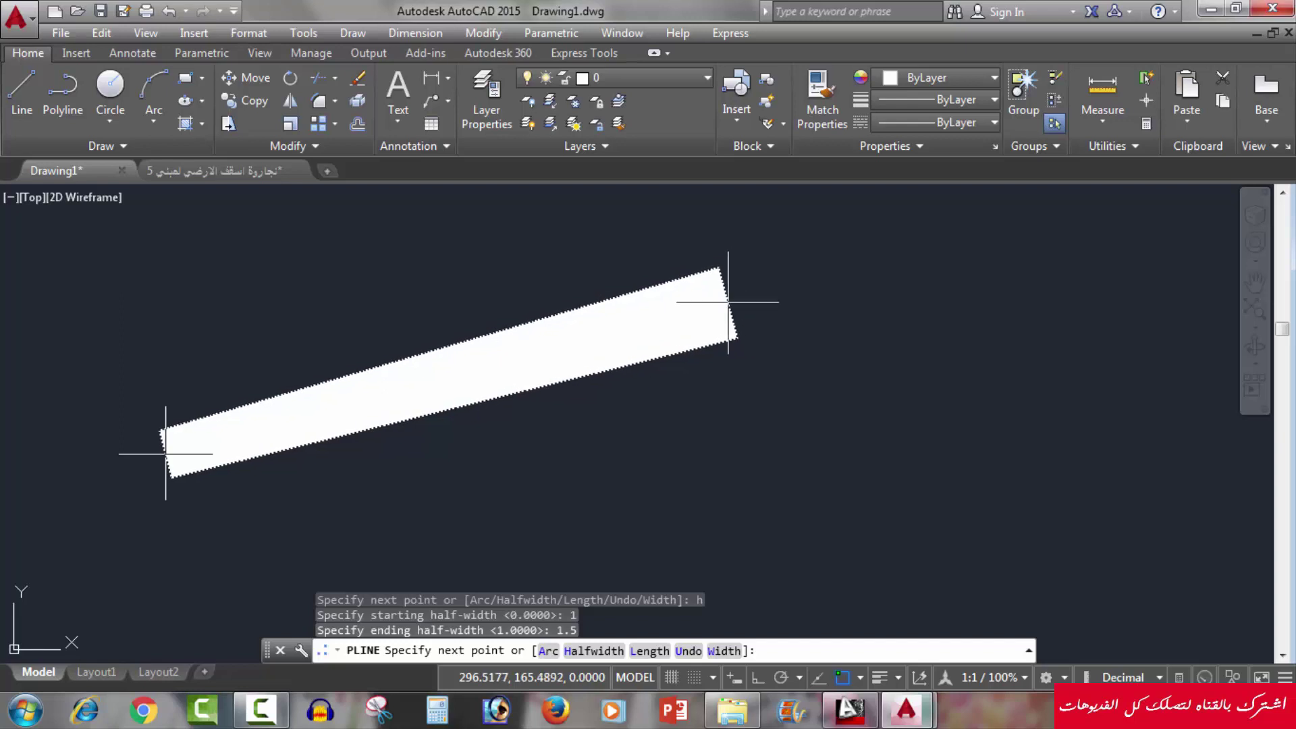
{"action": "left_click", "coordinate": [727, 302]}
{"action": "middle_click_drag", "start_coordinate": [728, 301], "coordinate": [641, 328]}
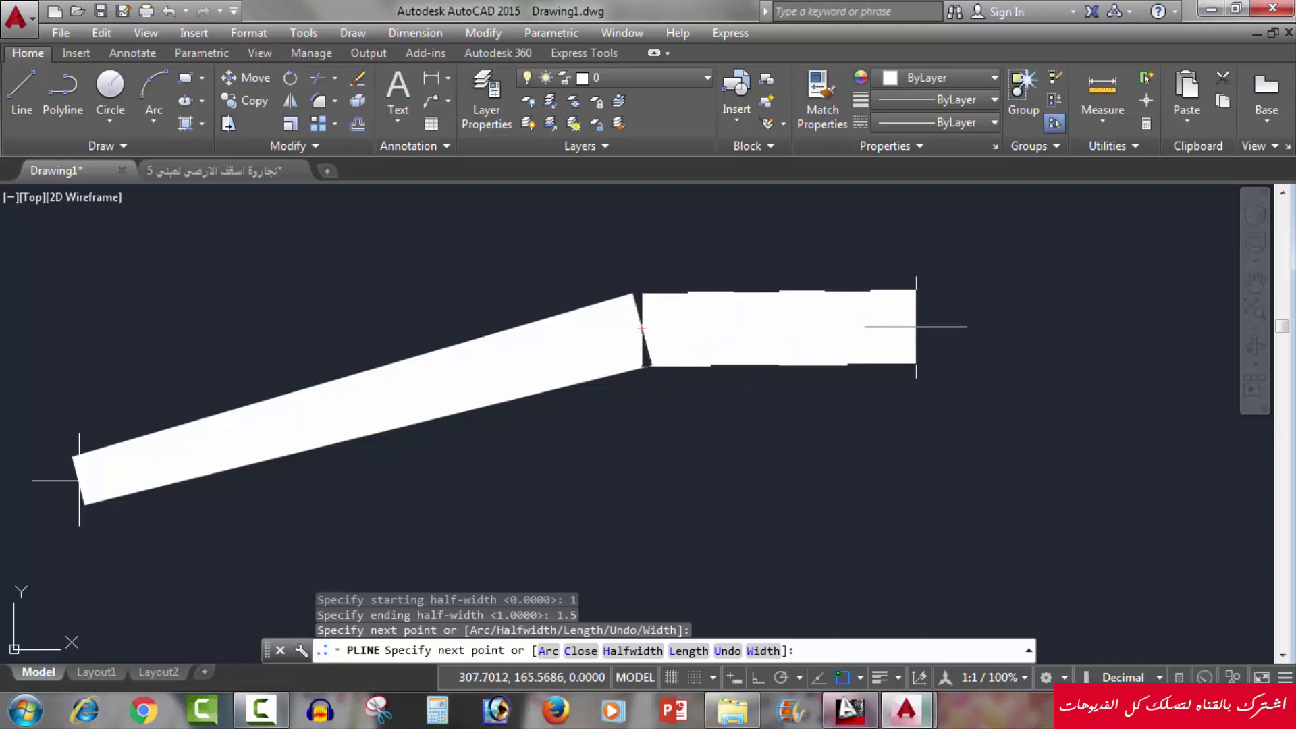
{"action": "left_click", "coordinate": [908, 422]}
{"action": "middle_click_drag", "start_coordinate": [905, 505], "coordinate": [868, 293]}
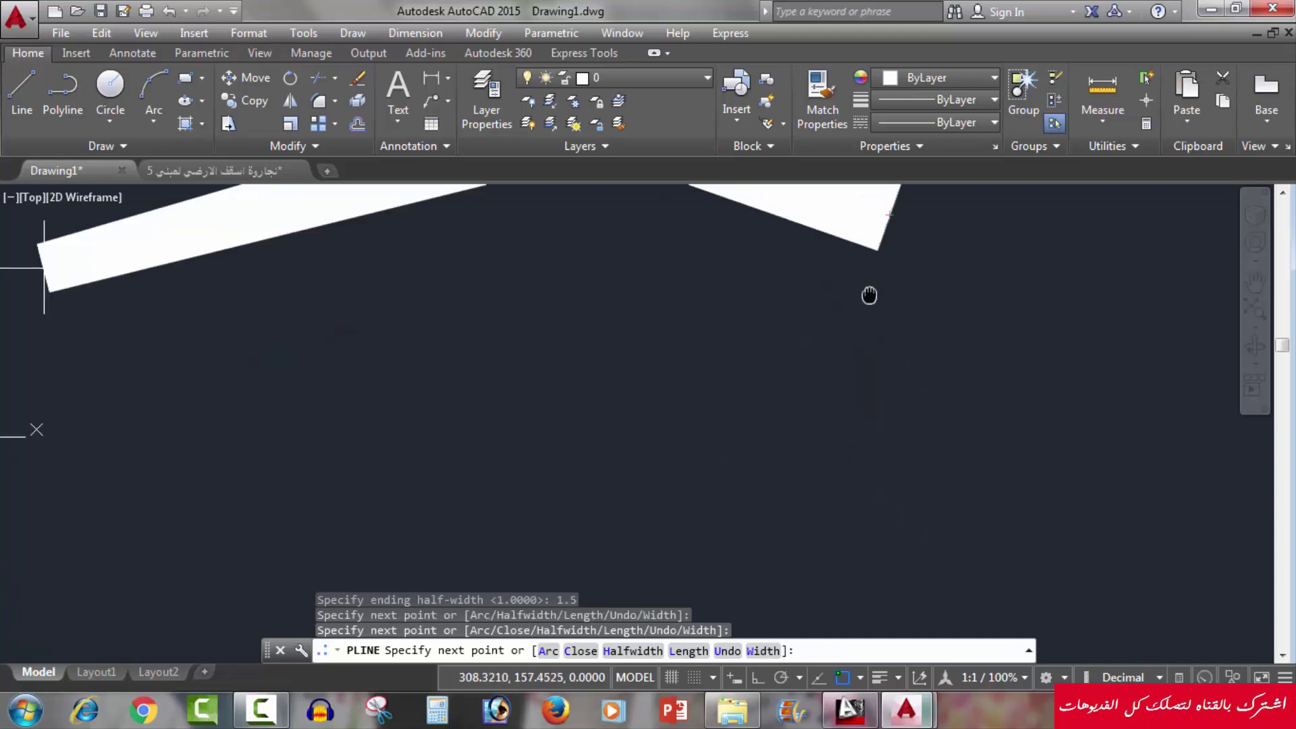
{"action": "left_click", "coordinate": [916, 480]}
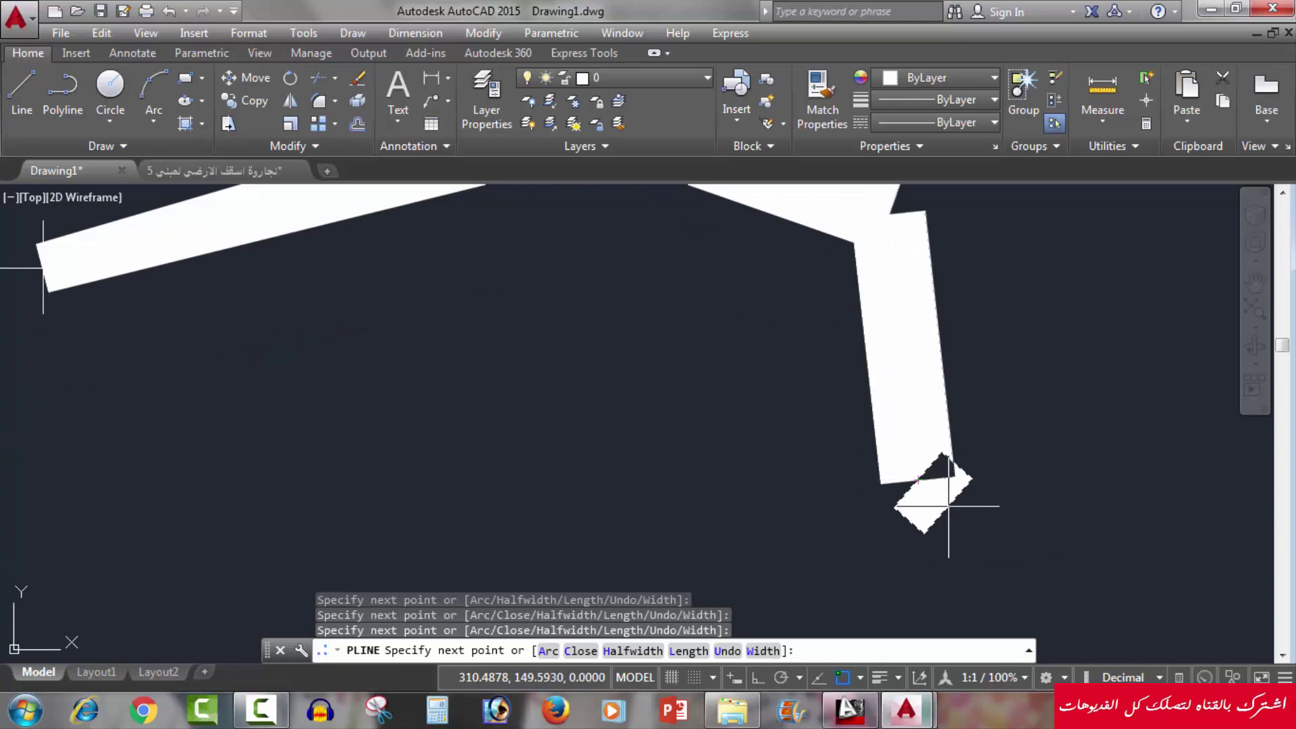
{"action": "key", "text": "Escape"}
Step: Select the thick polyline with a window and delete it
{"action": "scroll", "coordinate": [942, 508], "scroll_direction": "down", "scroll_amount": 3}
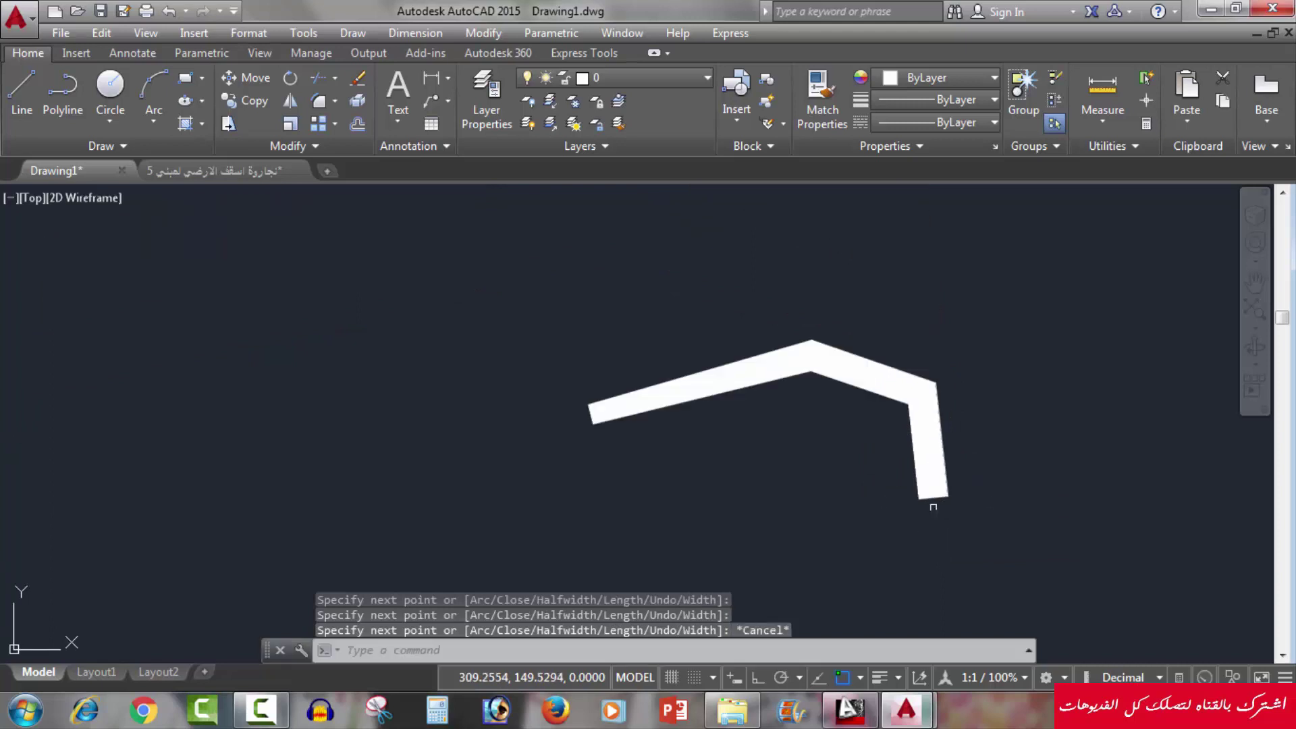
{"action": "left_click", "coordinate": [1002, 321]}
{"action": "left_click", "coordinate": [720, 442]}
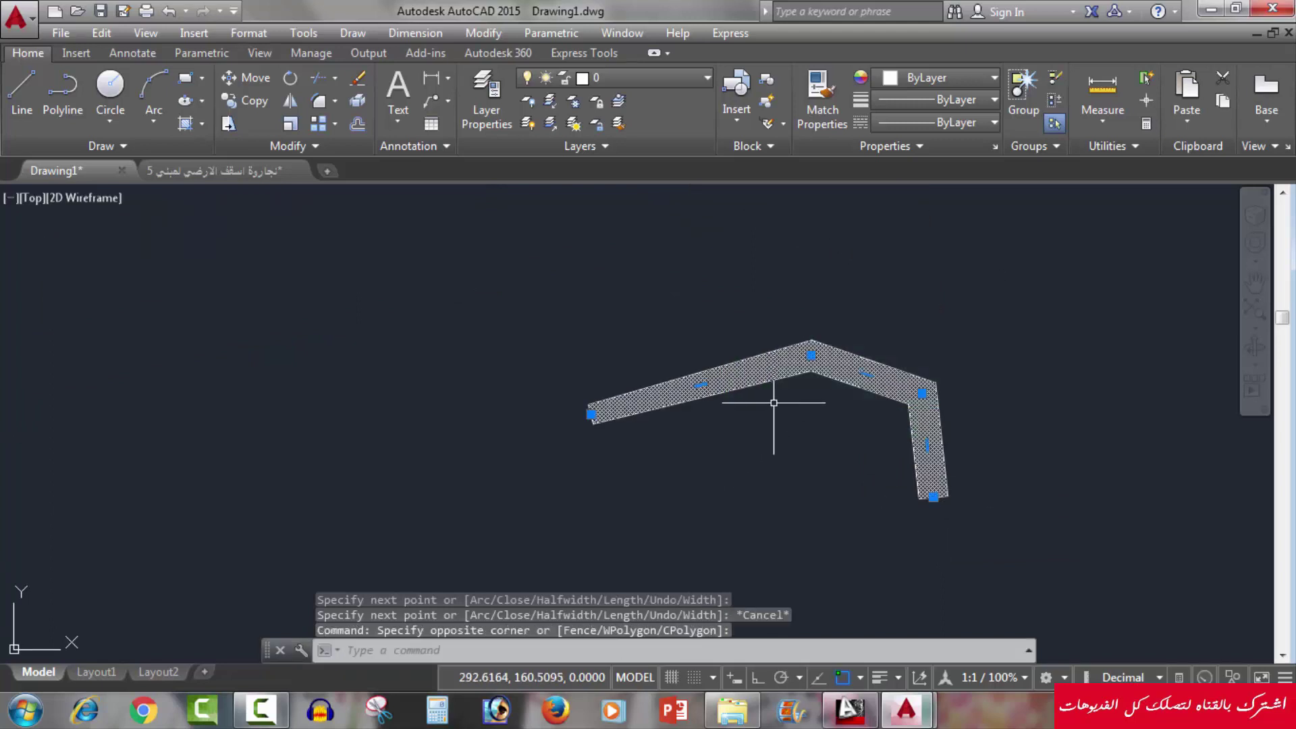
{"action": "key", "text": "Delete"}
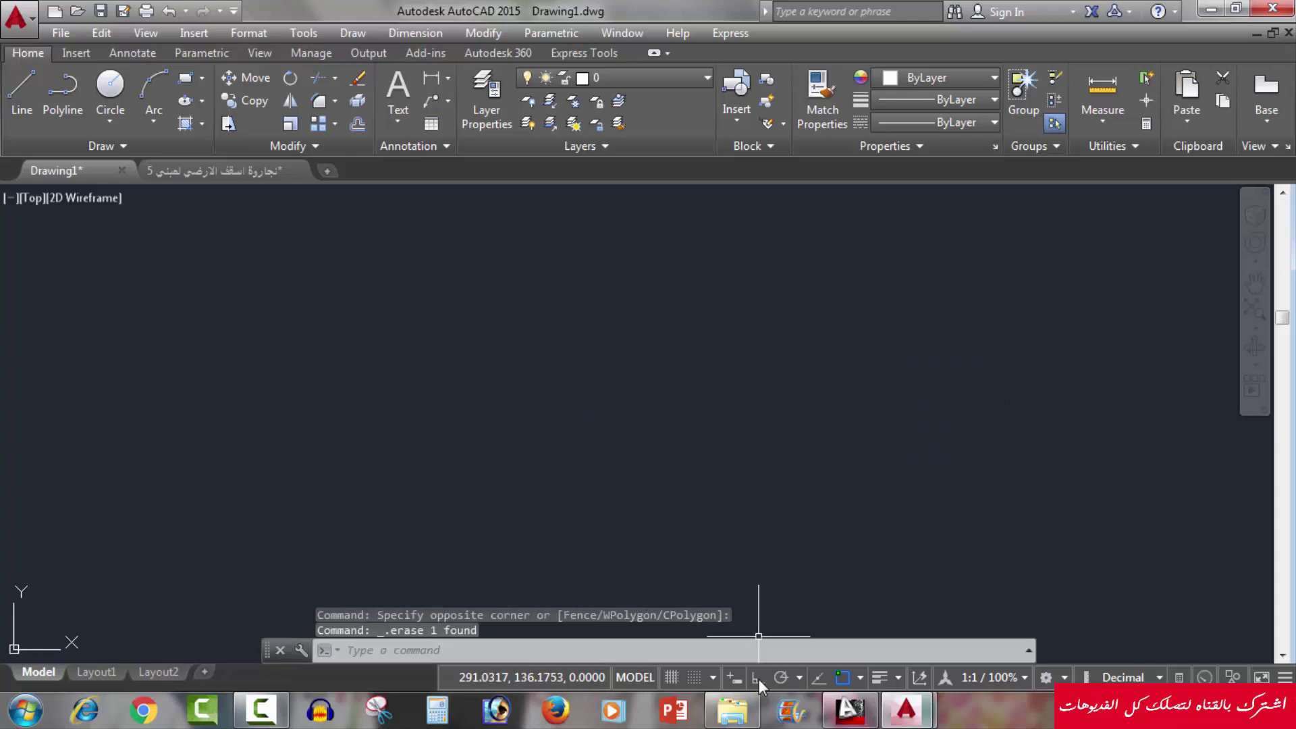
Step: With Ortho on, draw the arrow shaft as a half-width 2 polyline segment
{"action": "left_click", "coordinate": [759, 677]}
{"action": "scroll", "coordinate": [755, 476], "scroll_direction": "down", "scroll_amount": 2}
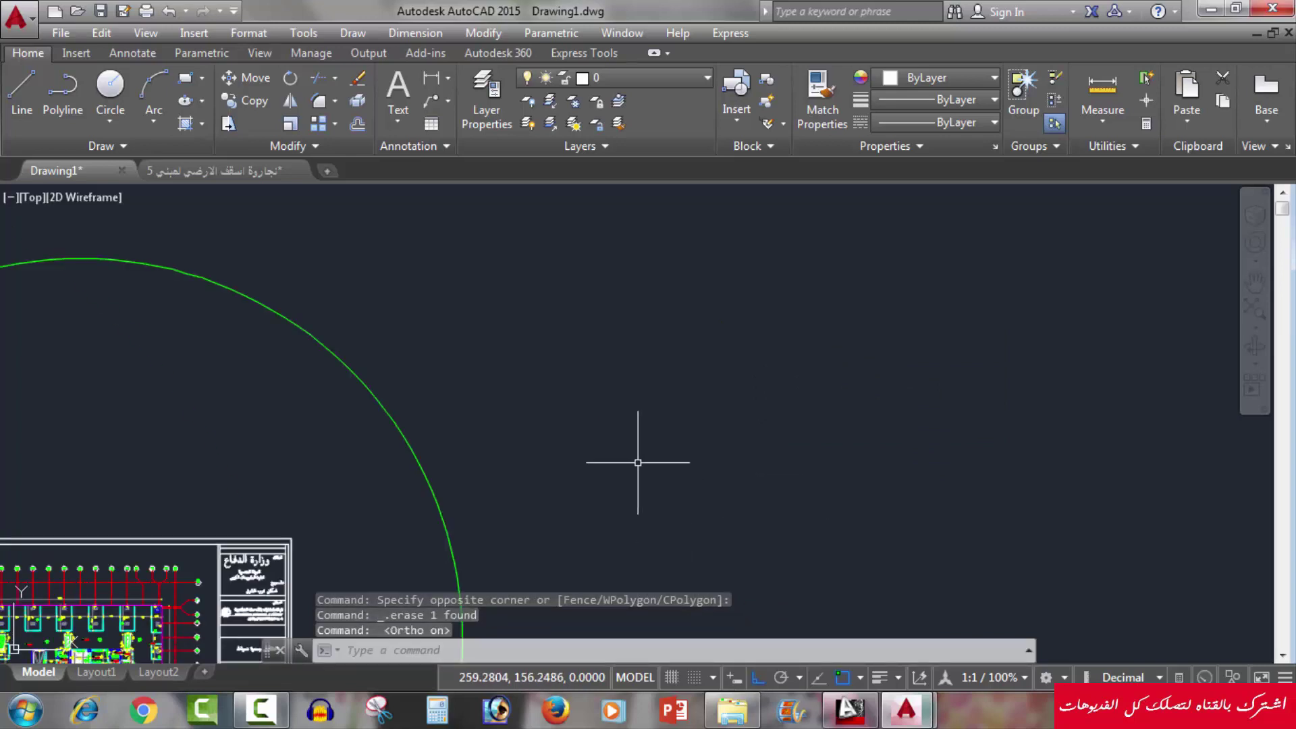
{"action": "type", "text": "pl"}
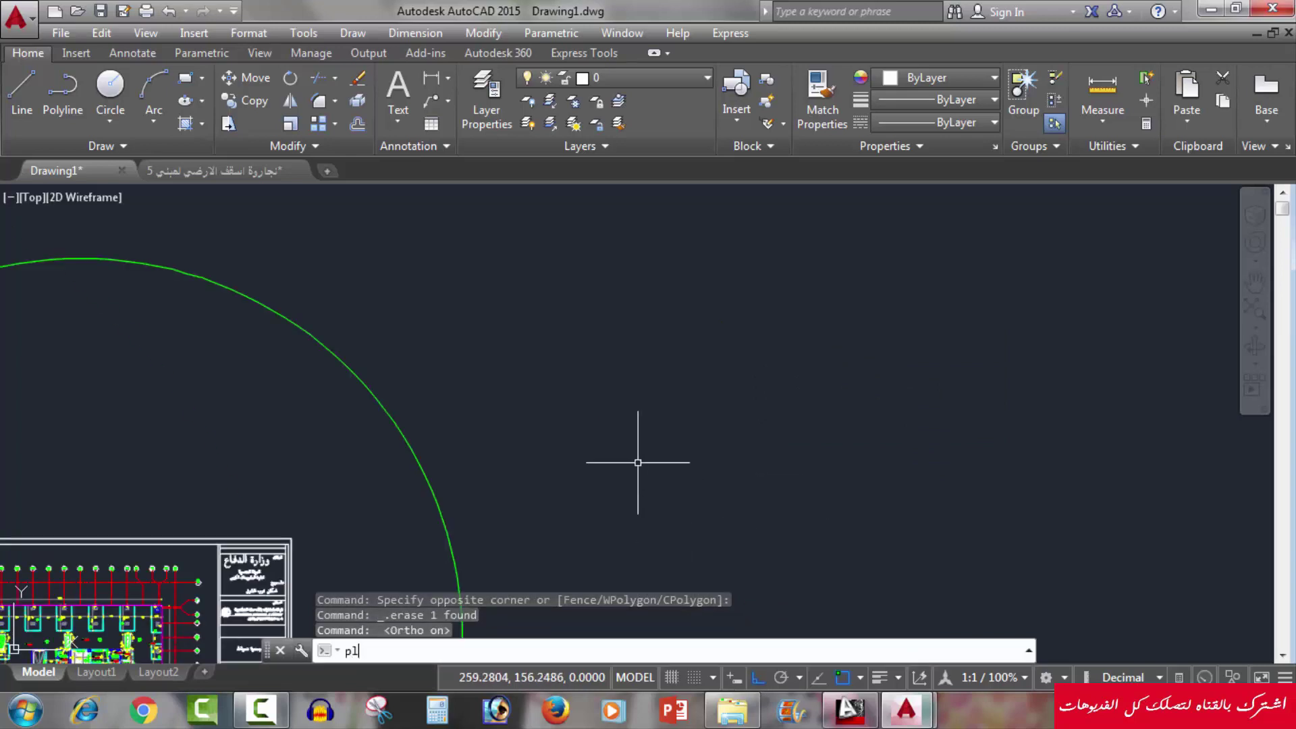
{"action": "key", "text": "Return"}
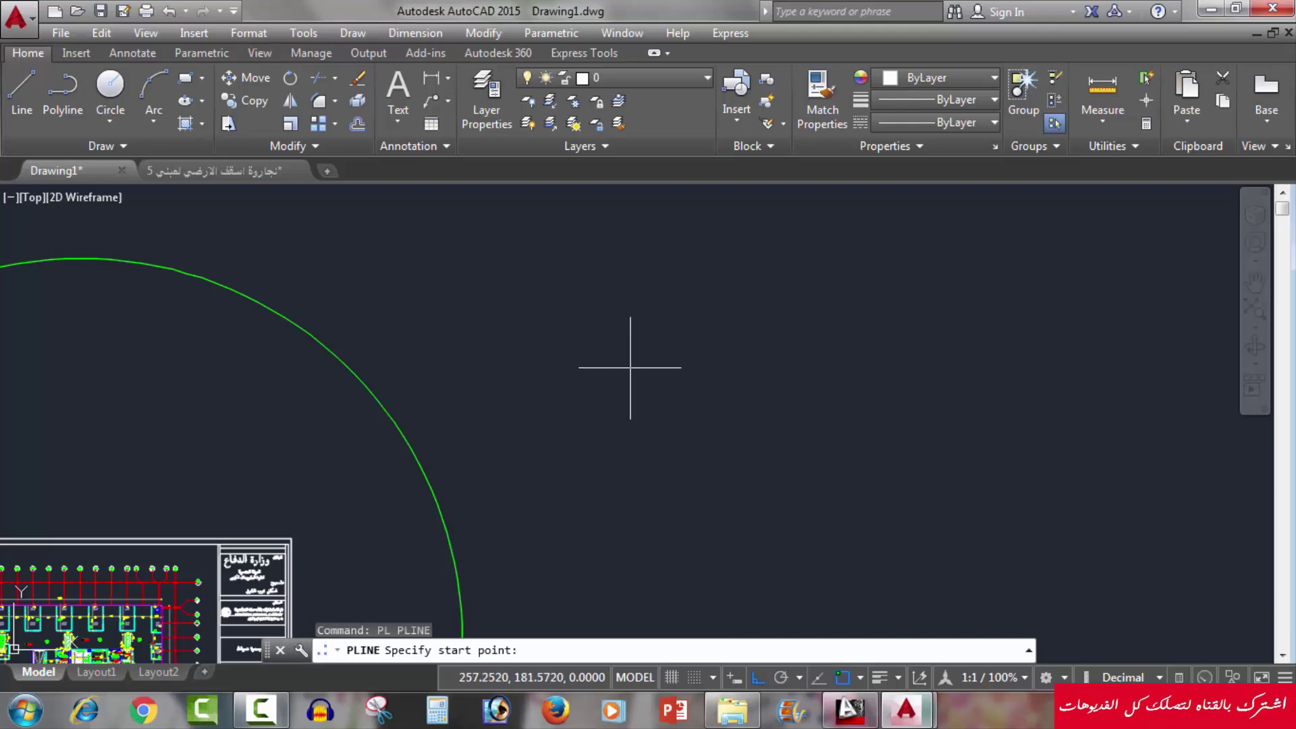
{"action": "left_click", "coordinate": [629, 369]}
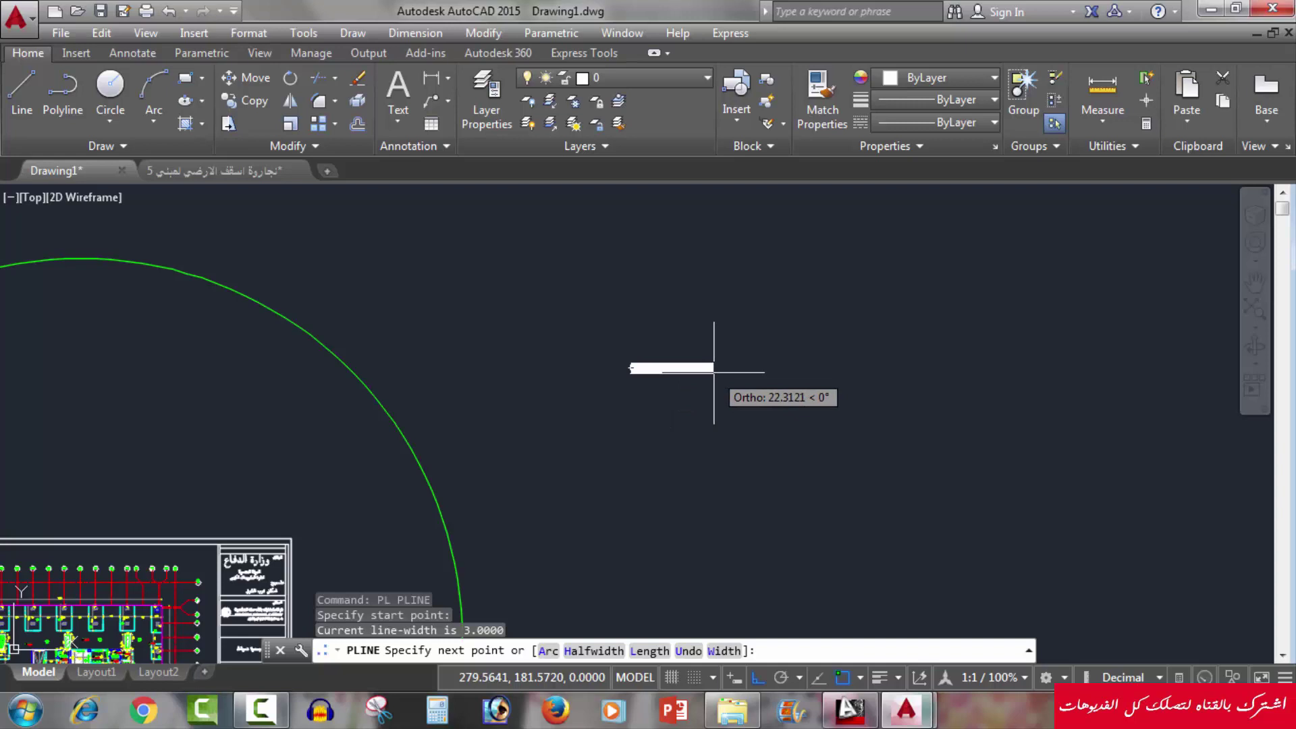
{"action": "type", "text": "h"}
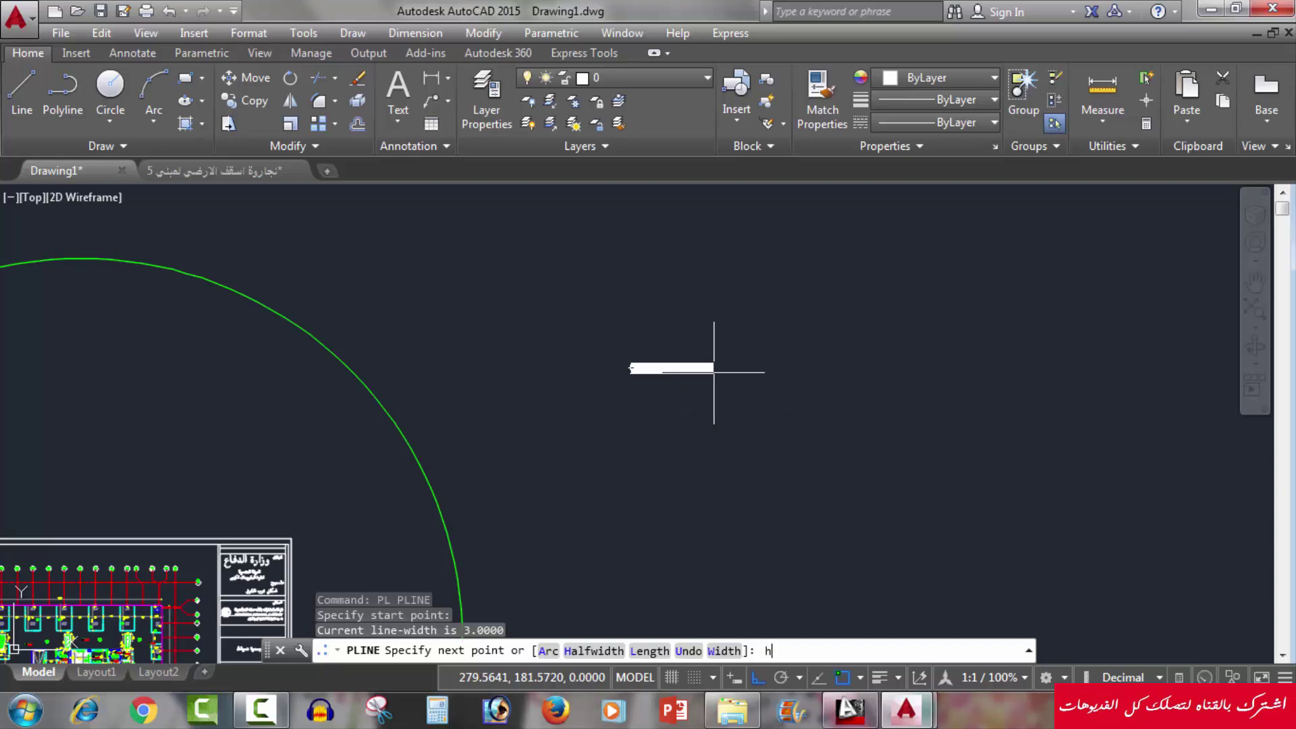
{"action": "key", "text": "Return"}
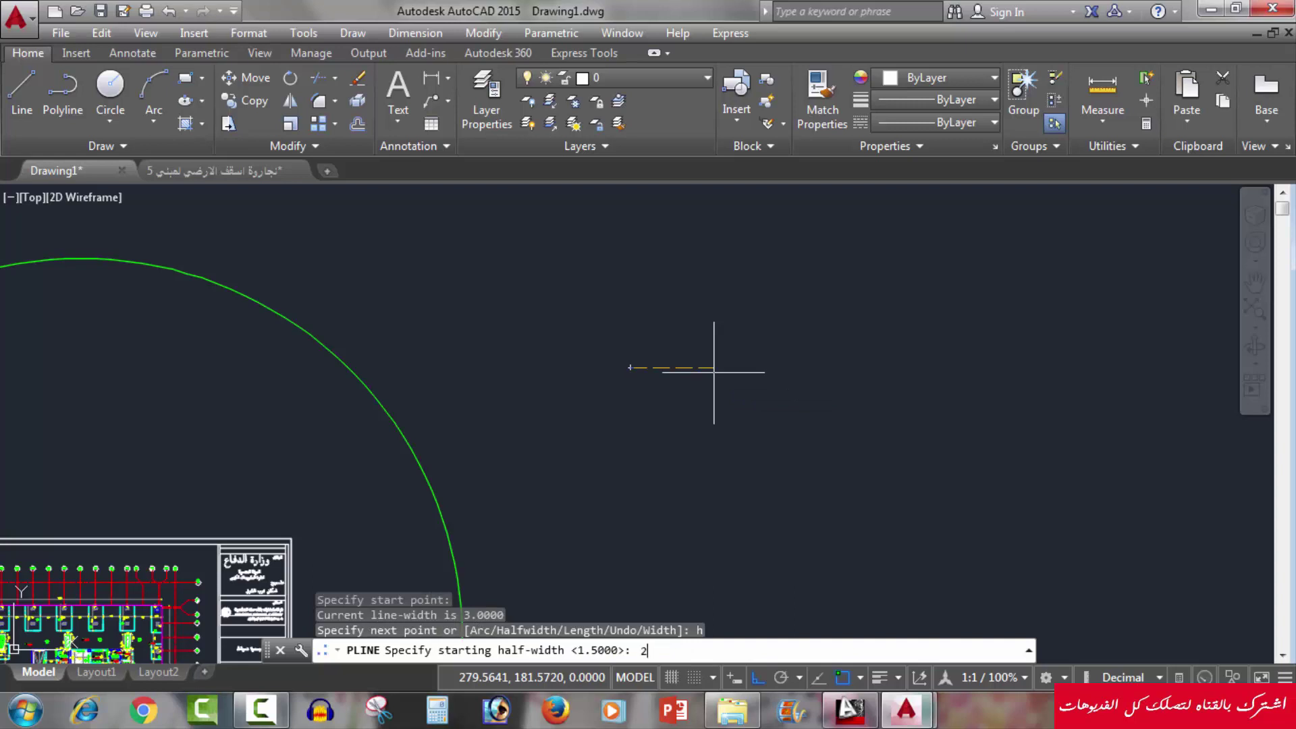
{"action": "type", "text": "2"}
{"action": "key", "text": "Return"}
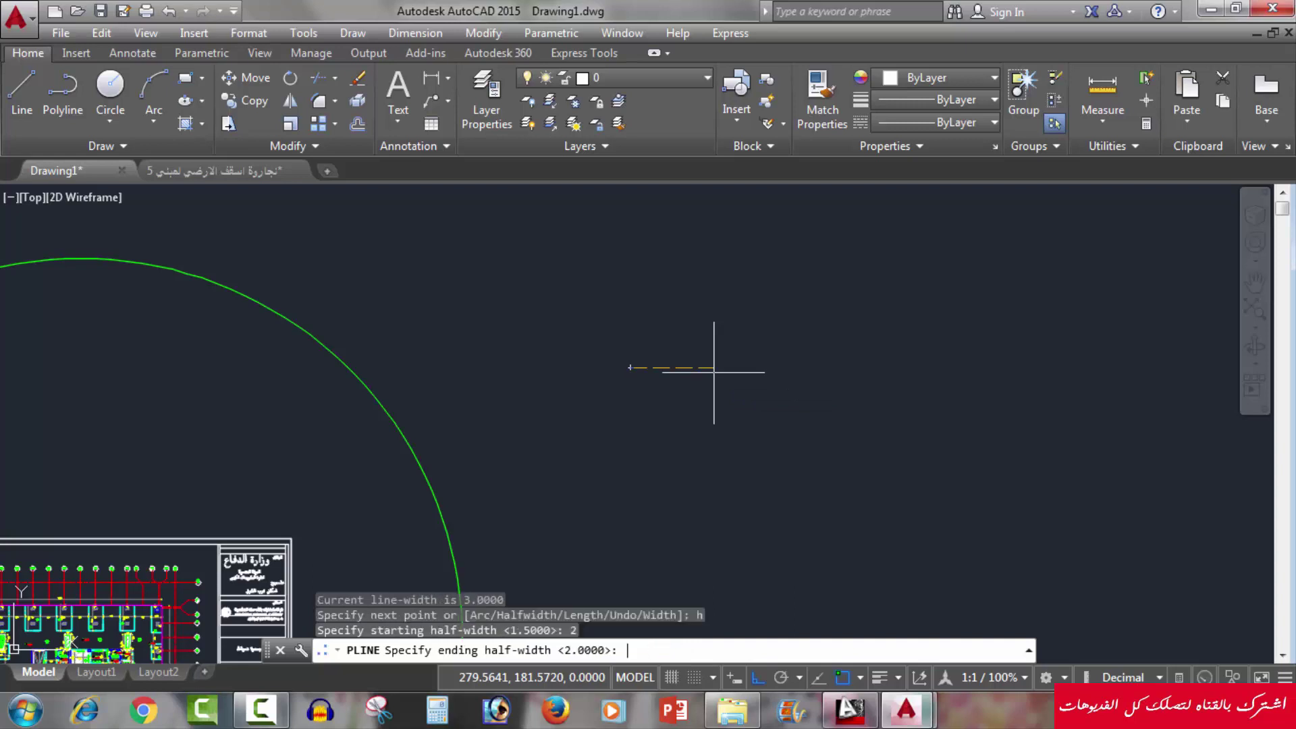
{"action": "key", "text": "Return"}
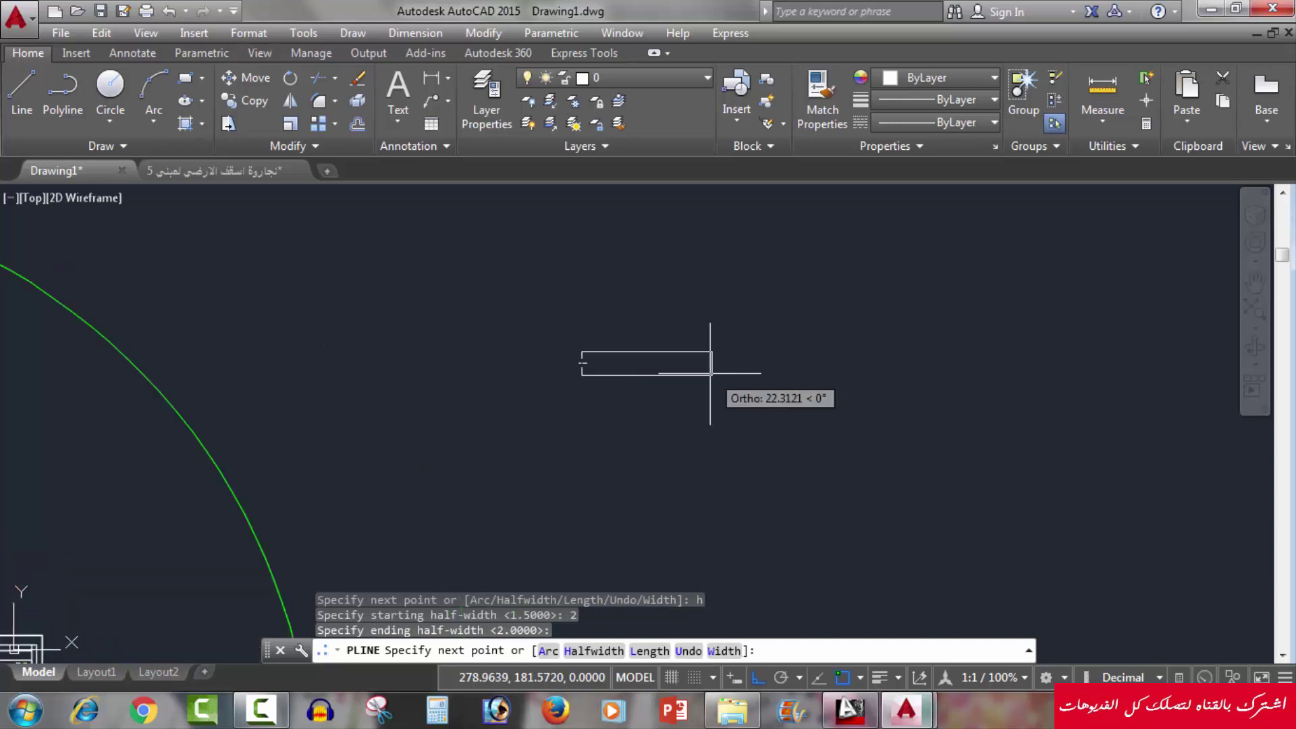
{"action": "scroll", "coordinate": [695, 358], "scroll_direction": "up", "scroll_amount": 8}
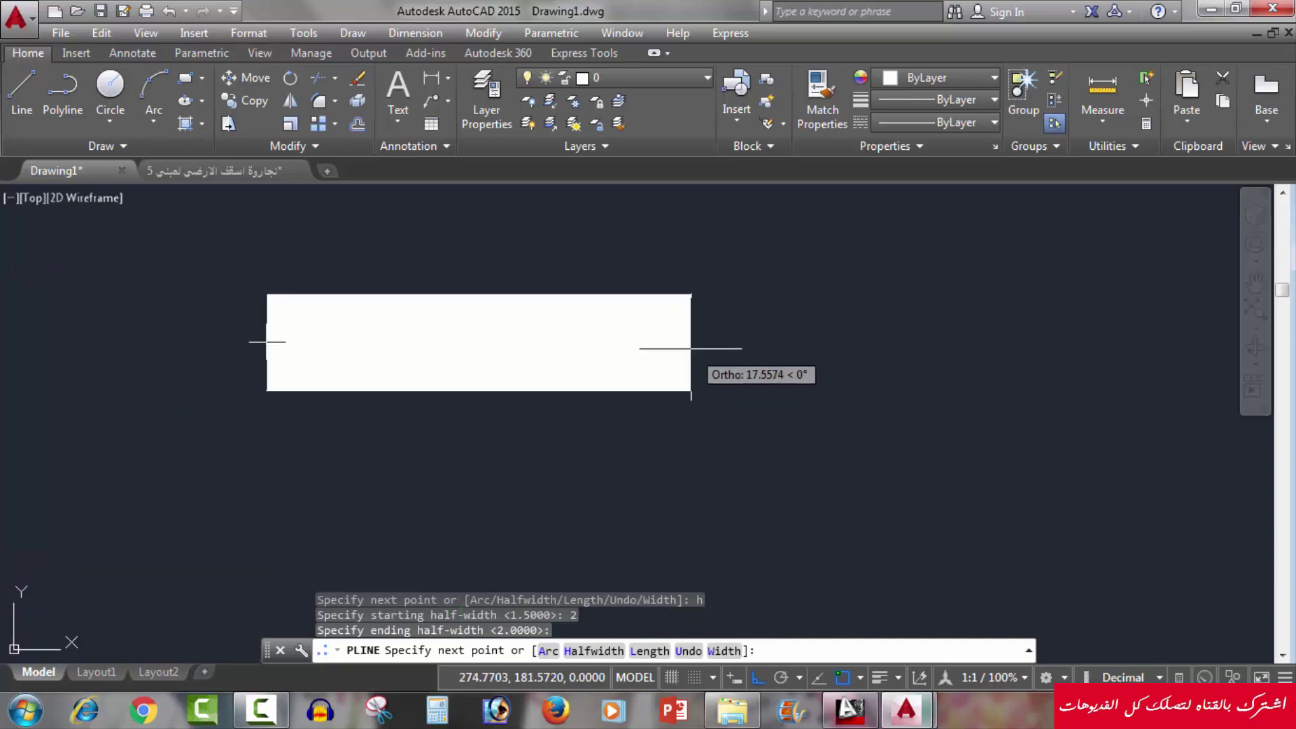
{"action": "left_click", "coordinate": [693, 350]}
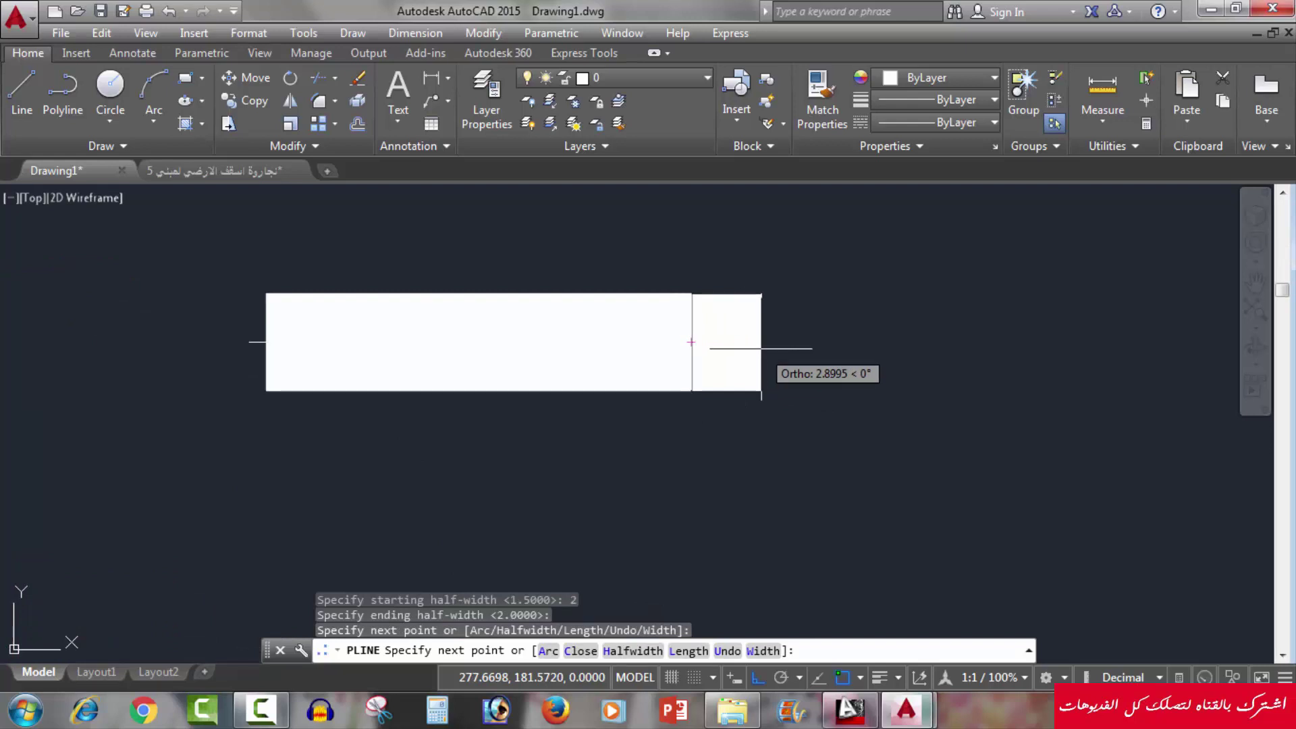
Step: Set the arrowhead half-widths to 4 at the start and 0 at the end
{"action": "type", "text": "h"}
{"action": "key", "text": "Return"}
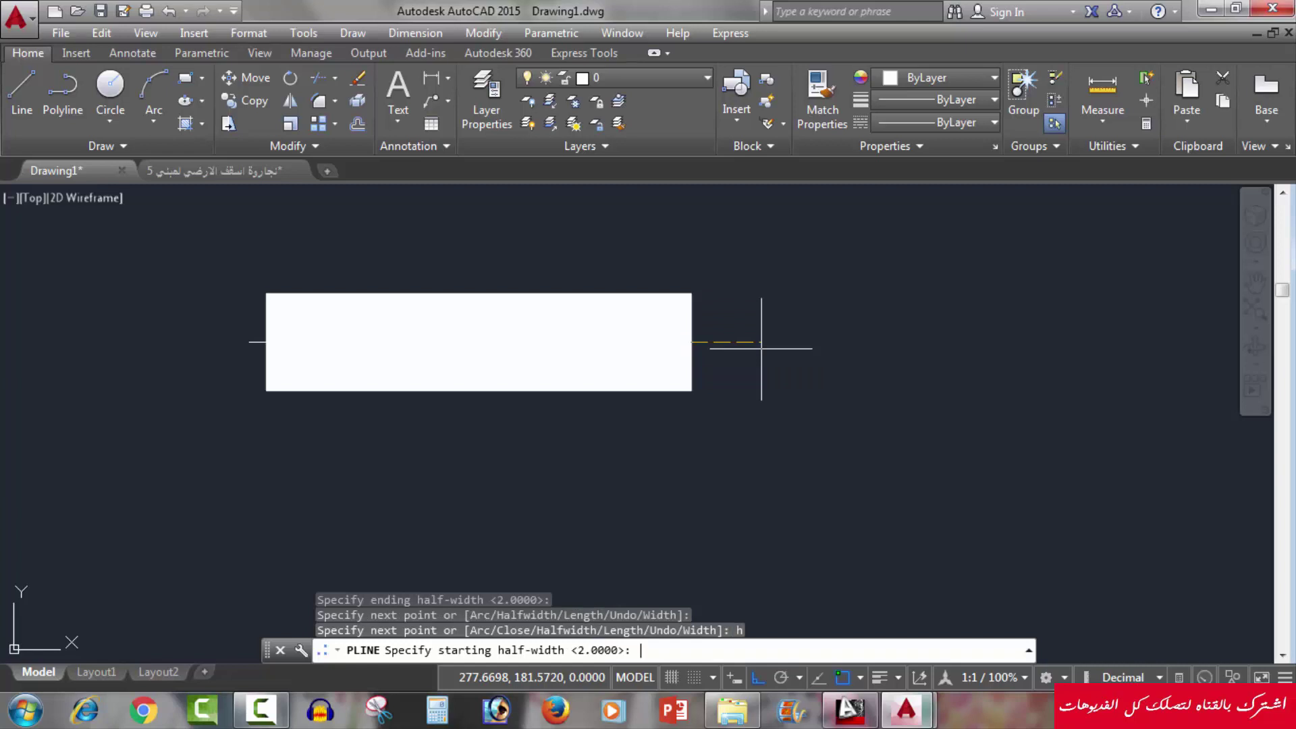
{"action": "type", "text": "4"}
{"action": "key", "text": "Return"}
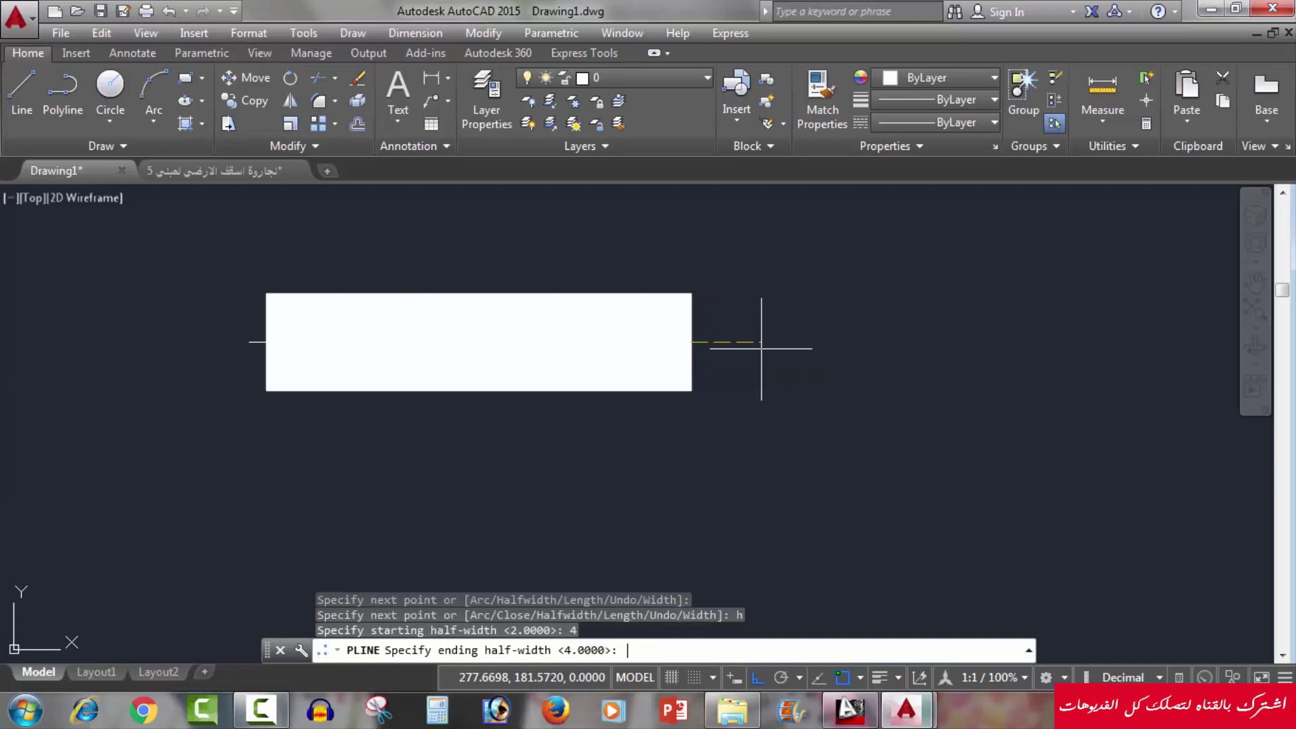
{"action": "type", "text": "0"}
{"action": "key", "text": "Return"}
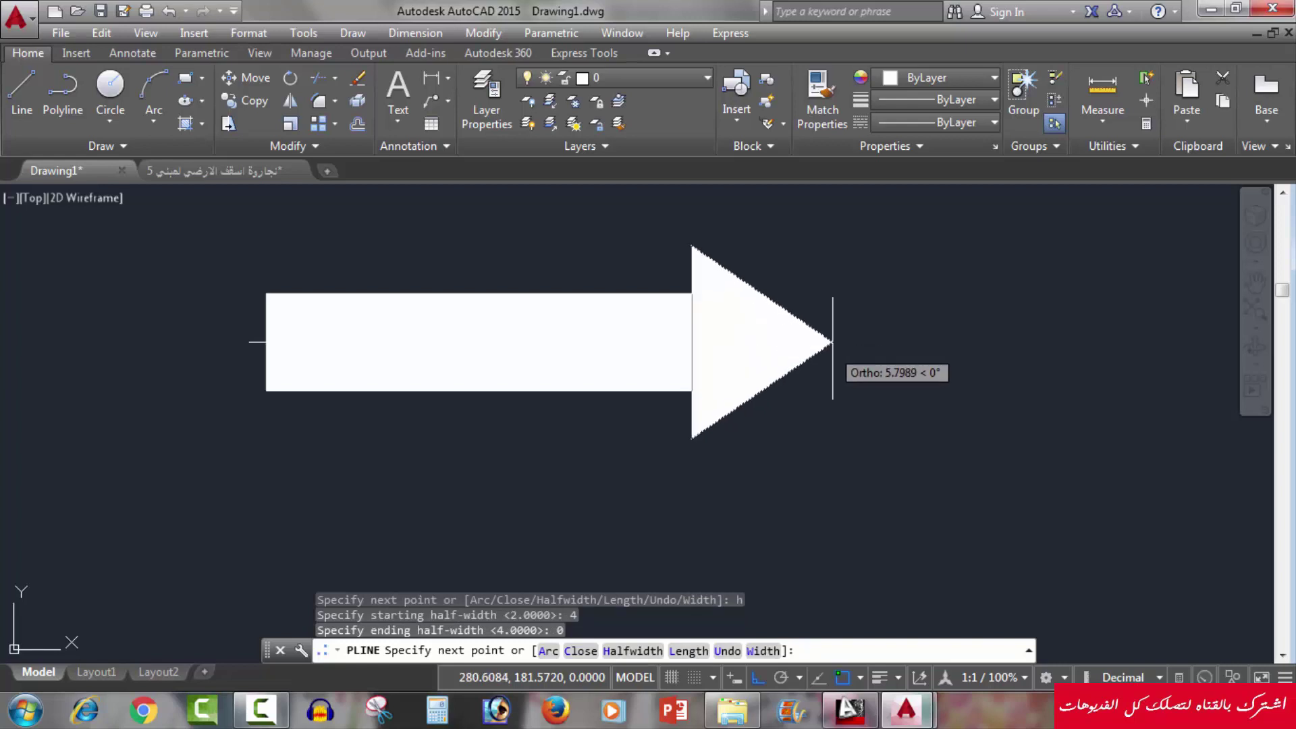
Step: Place the arrow tip to finish the arrow, adjust the zoom, and start PLINE again
{"action": "left_click", "coordinate": [852, 359]}
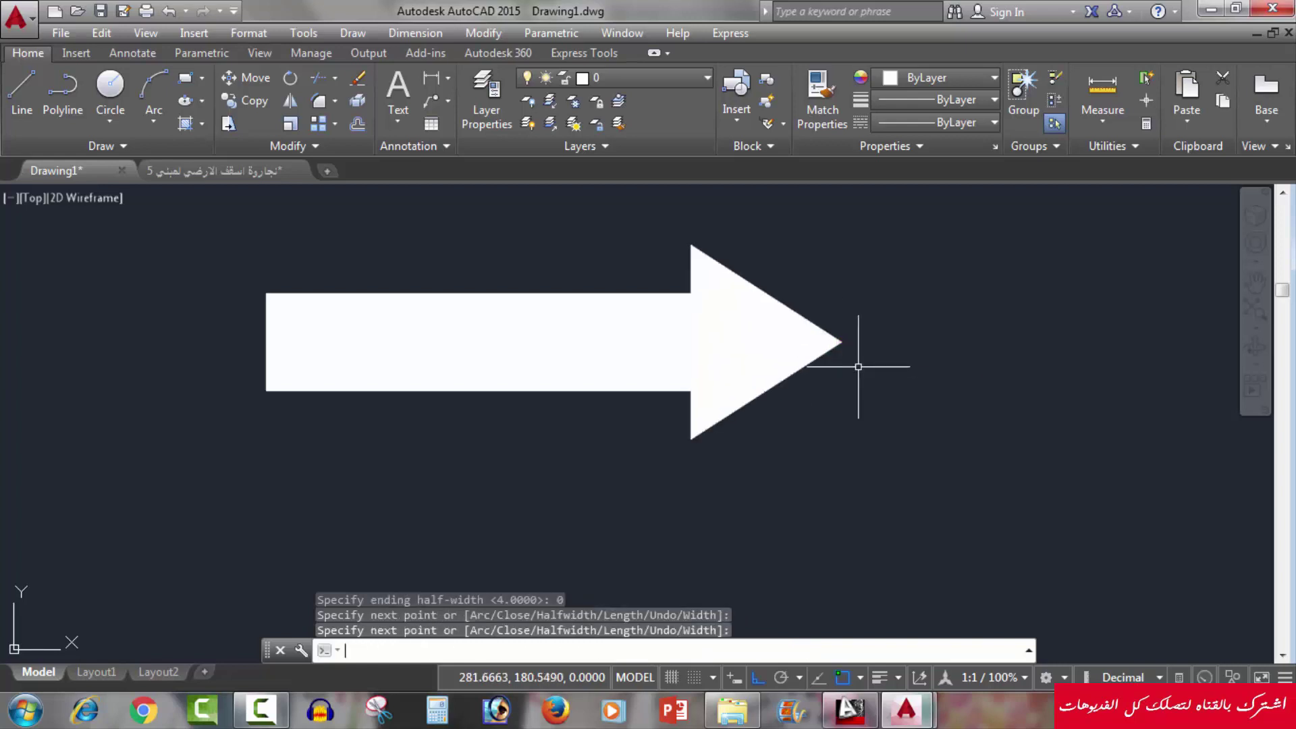
{"action": "key", "text": "Return"}
{"action": "scroll", "coordinate": [828, 363], "scroll_direction": "down", "scroll_amount": 4}
{"action": "scroll", "coordinate": [820, 388], "scroll_direction": "down", "scroll_amount": 2}
{"action": "scroll", "coordinate": [742, 426], "scroll_direction": "down", "scroll_amount": 2}
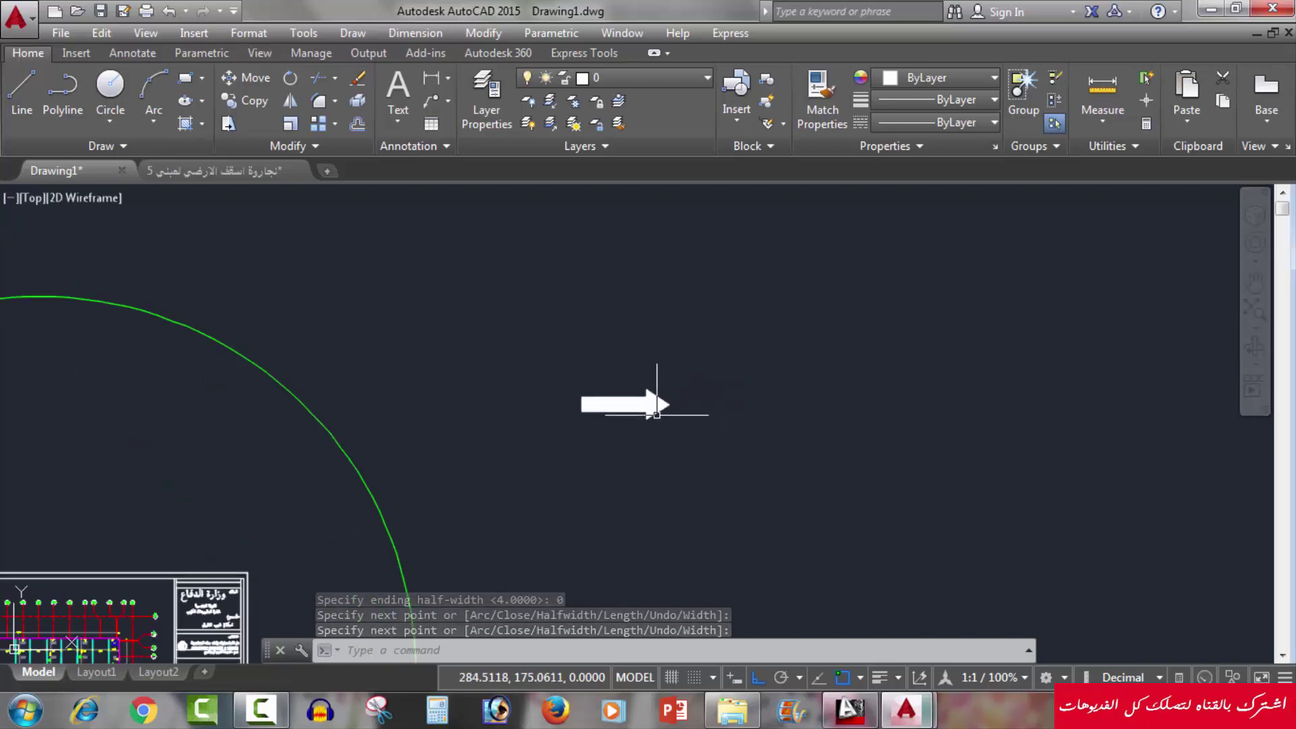
{"action": "scroll", "coordinate": [624, 399], "scroll_direction": "up", "scroll_amount": 3}
{"action": "scroll", "coordinate": [624, 398], "scroll_direction": "up", "scroll_amount": 2}
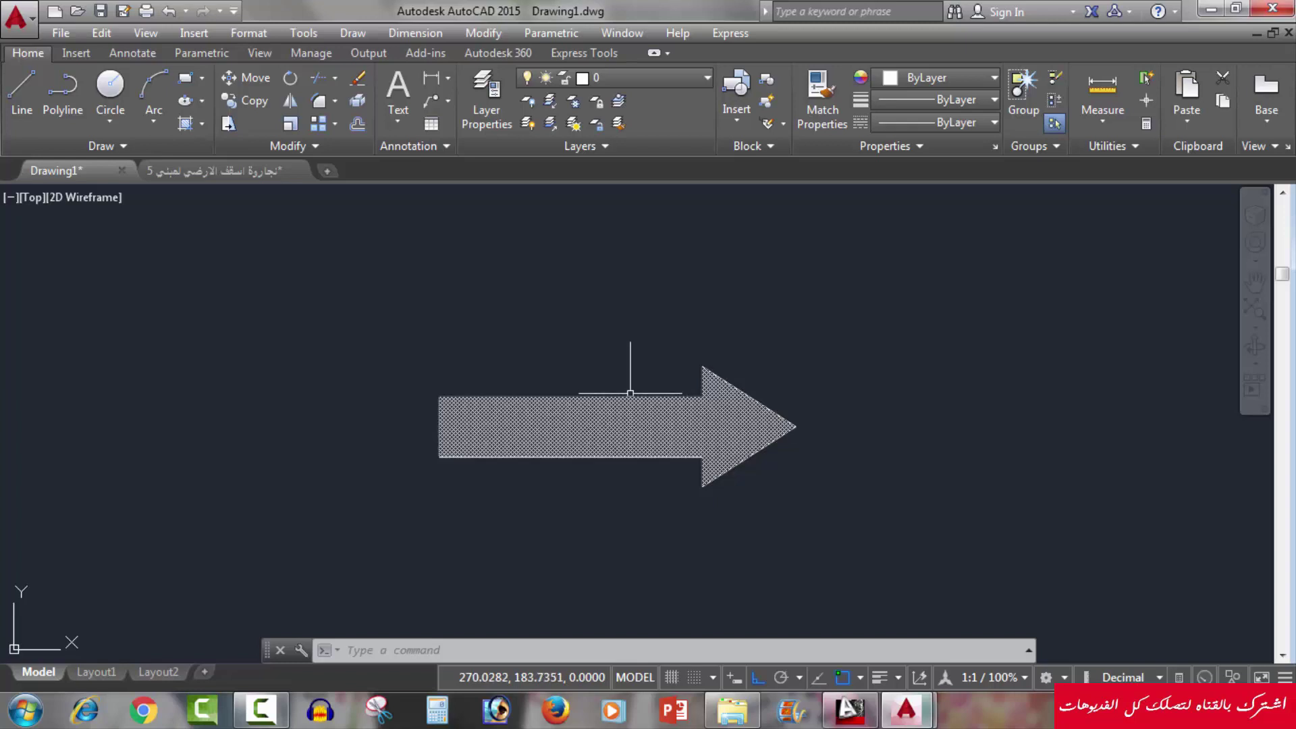
{"action": "type", "text": "p"}
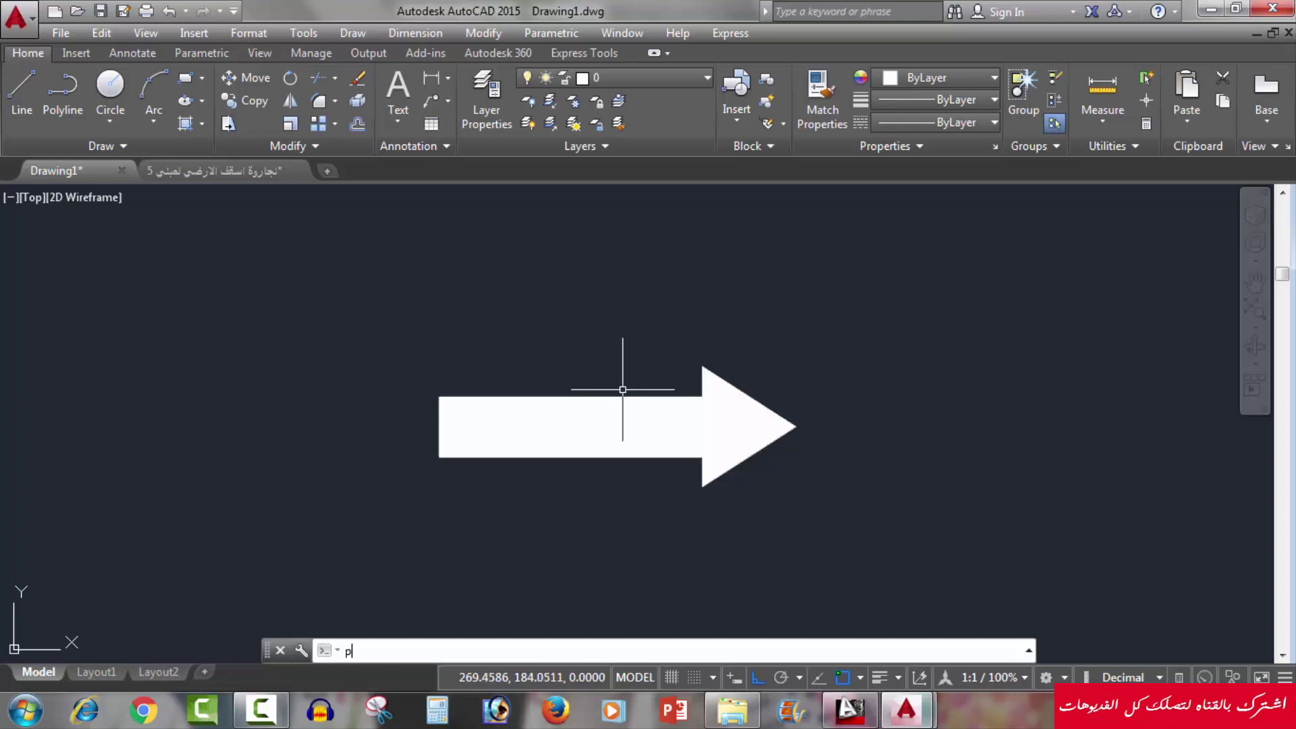
{"action": "type", "text": "l"}
{"action": "key", "text": "Return"}
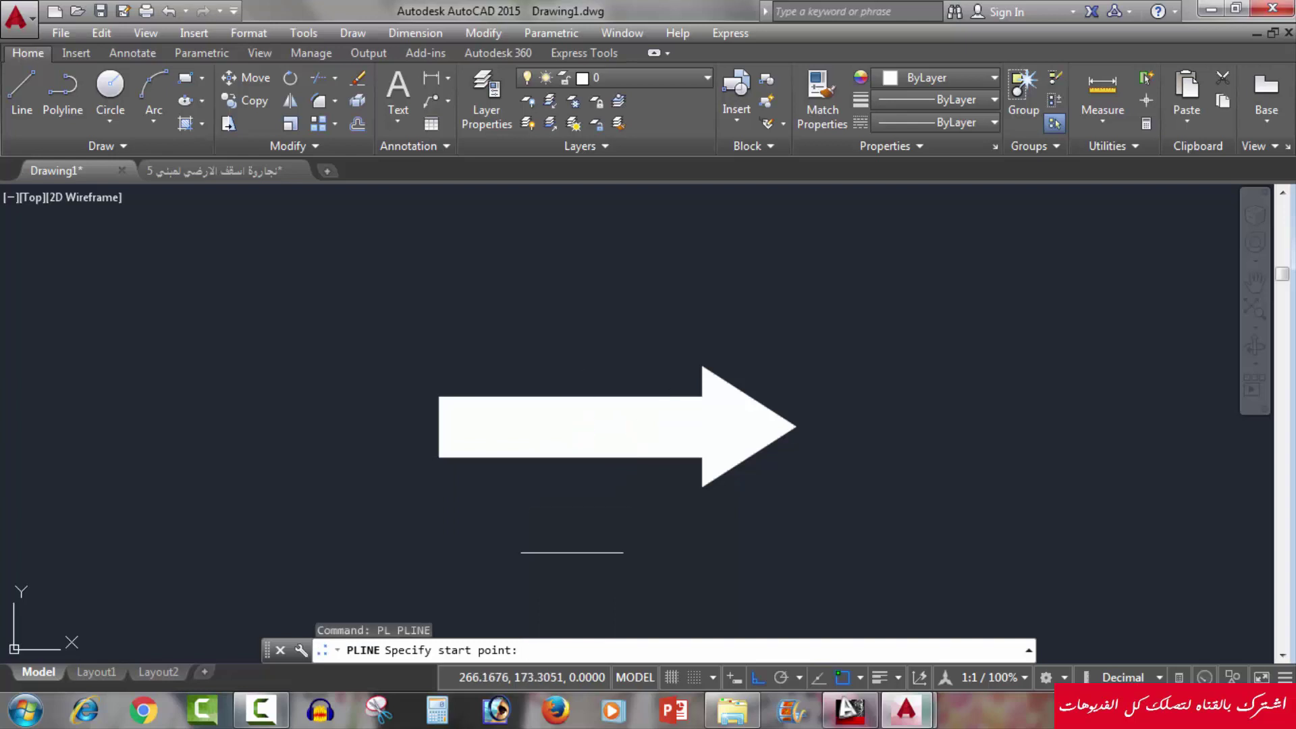
Step: Draw a segment below the arrow tapering from half-width 2 to 3
{"action": "left_click", "coordinate": [746, 554]}
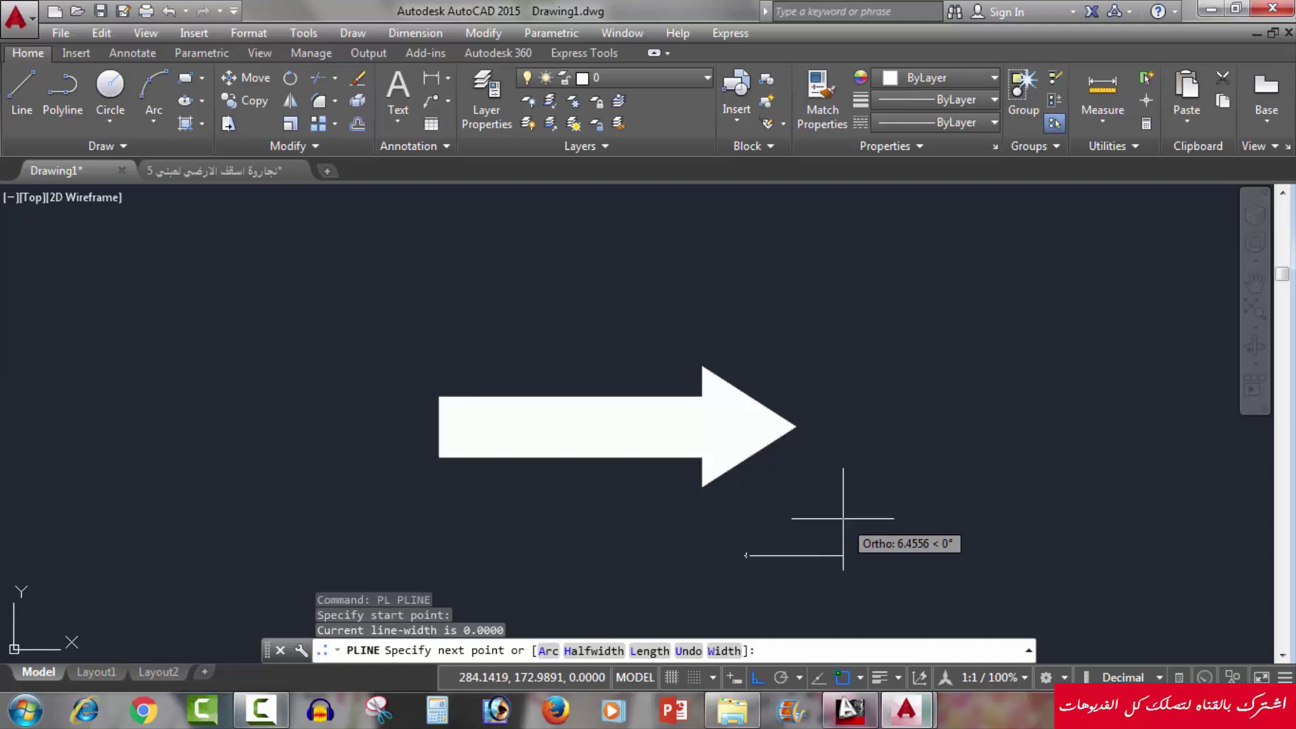
{"action": "type", "text": "h"}
{"action": "key", "text": "Return"}
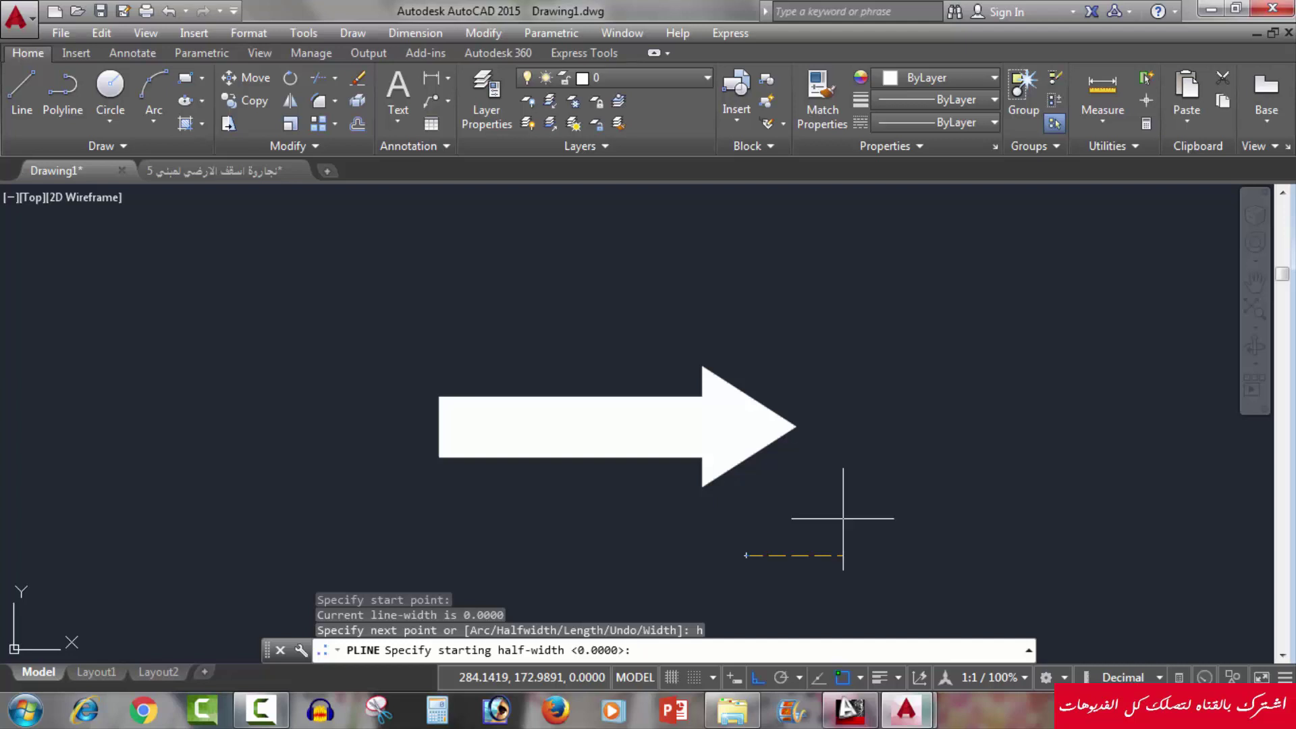
{"action": "type", "text": "2"}
{"action": "key", "text": "Return"}
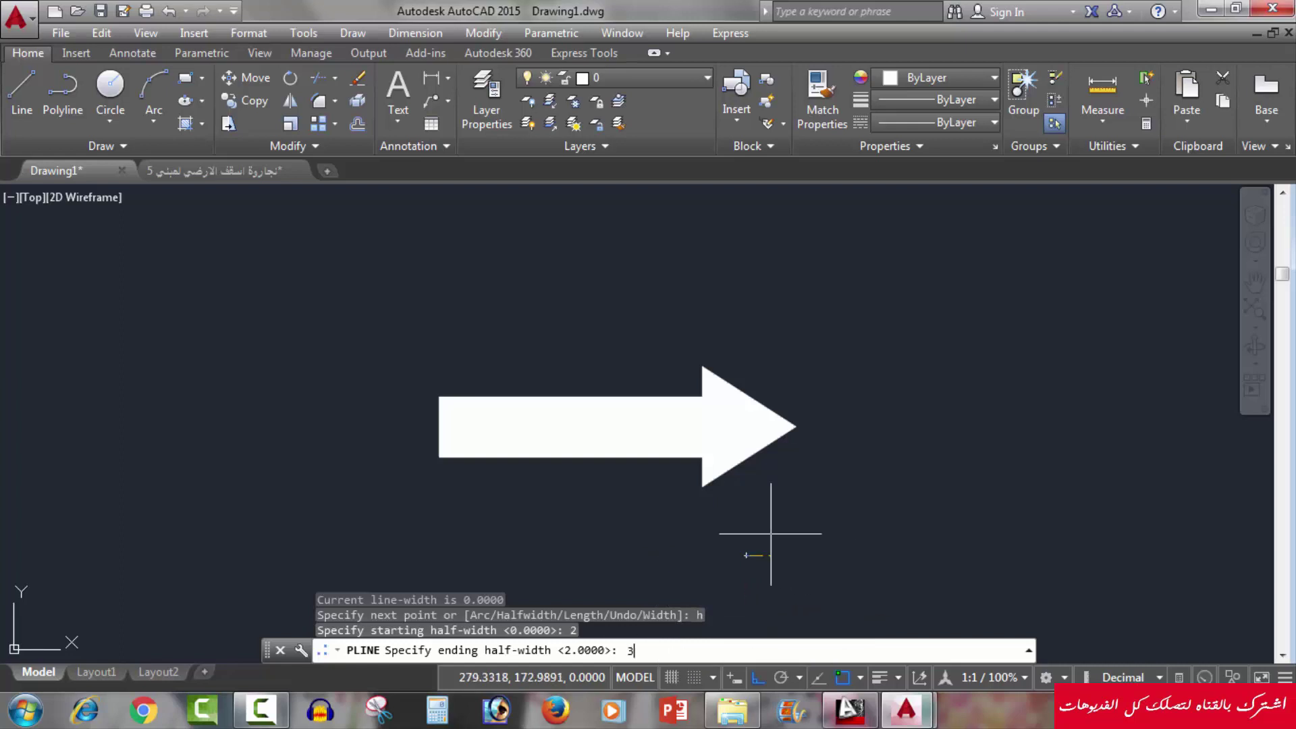
{"action": "type", "text": "3"}
{"action": "key", "text": "Return"}
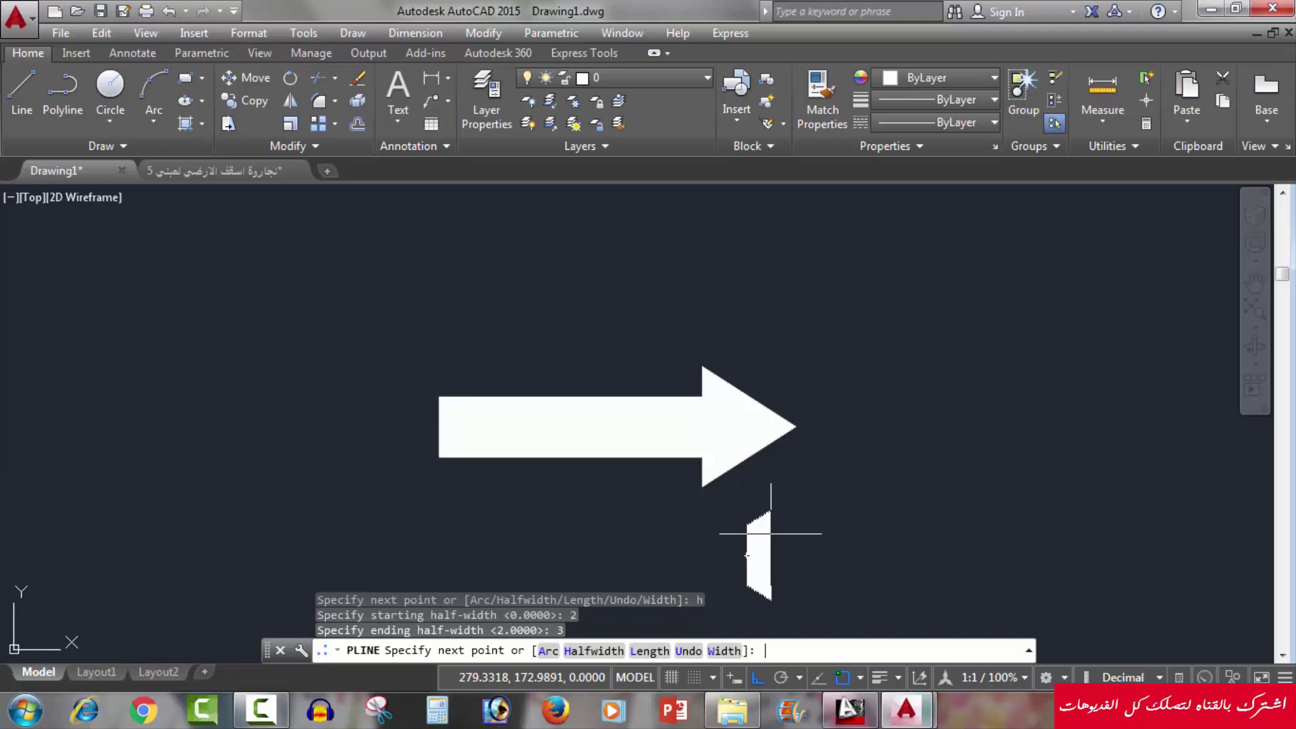
{"action": "left_click", "coordinate": [935, 517]}
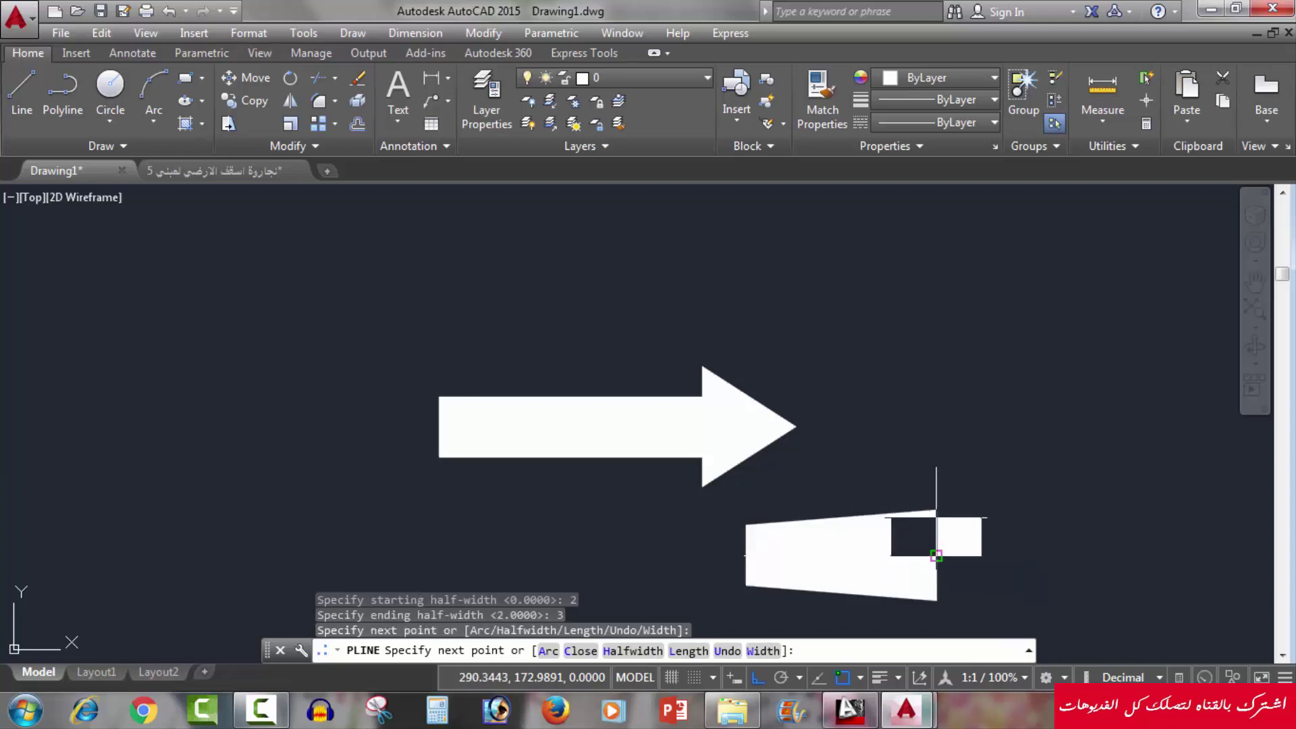
{"action": "mouse_move", "coordinate": [935, 517]}
{"action": "middle_mouse_down"}
{"action": "mouse_move", "coordinate": [694, 465]}
{"action": "mouse_move", "coordinate": [692, 407]}
{"action": "middle_mouse_up"}
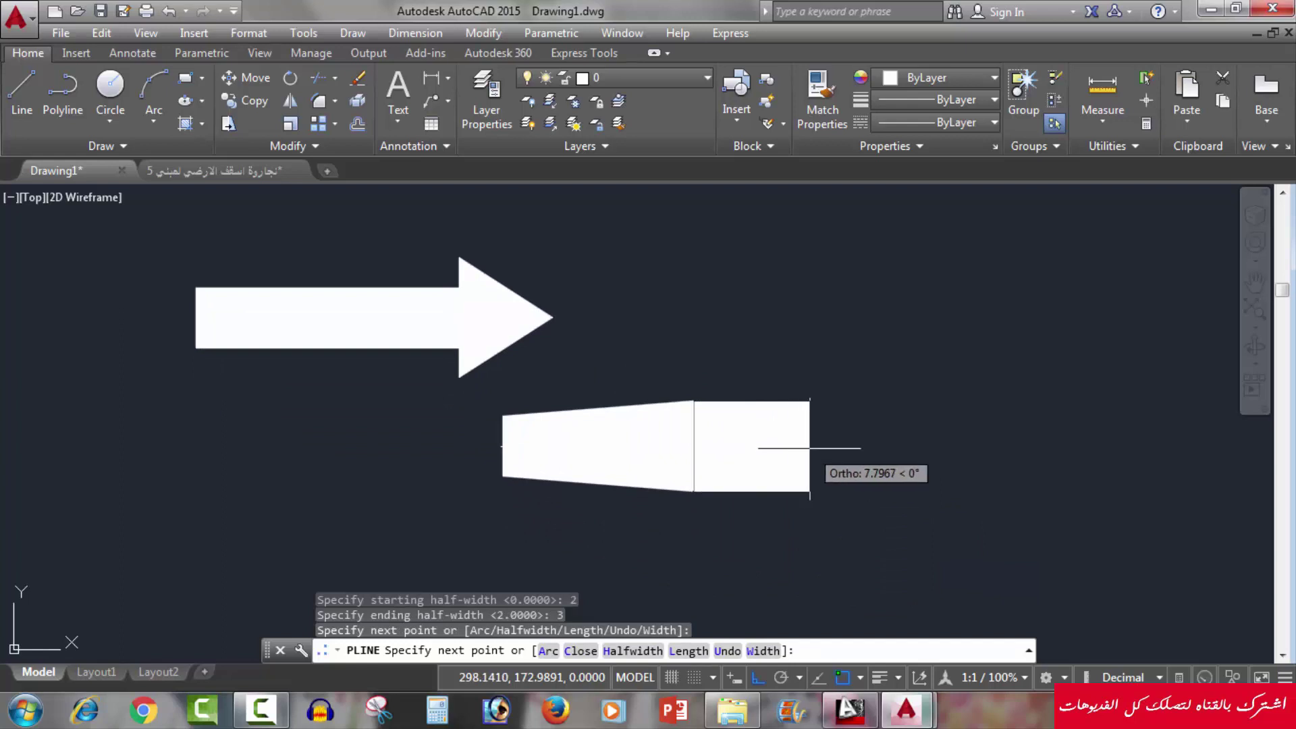
Step: Add a flat half-width 3 section, then a 3-to-2 narrowing section, and end the polyline
{"action": "left_click", "coordinate": [862, 446]}
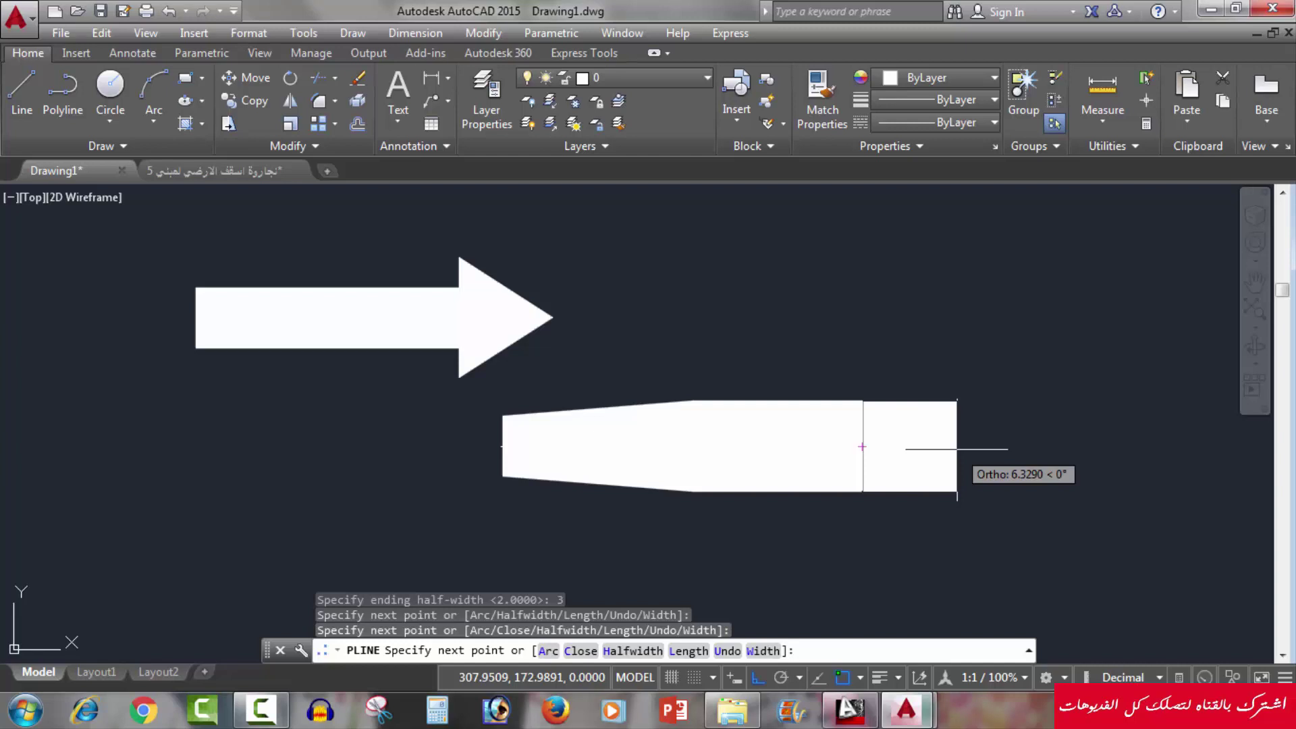
{"action": "type", "text": "h"}
{"action": "key", "text": "Return"}
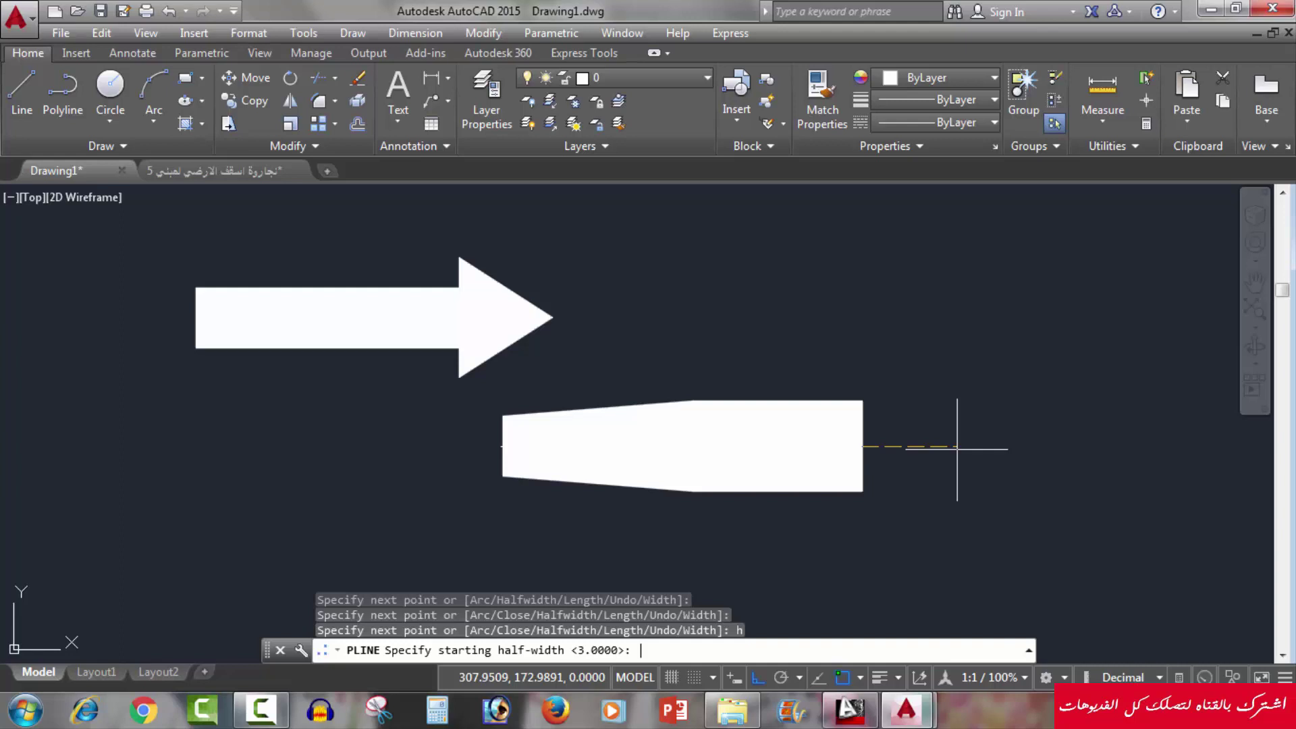
{"action": "key", "text": "Return"}
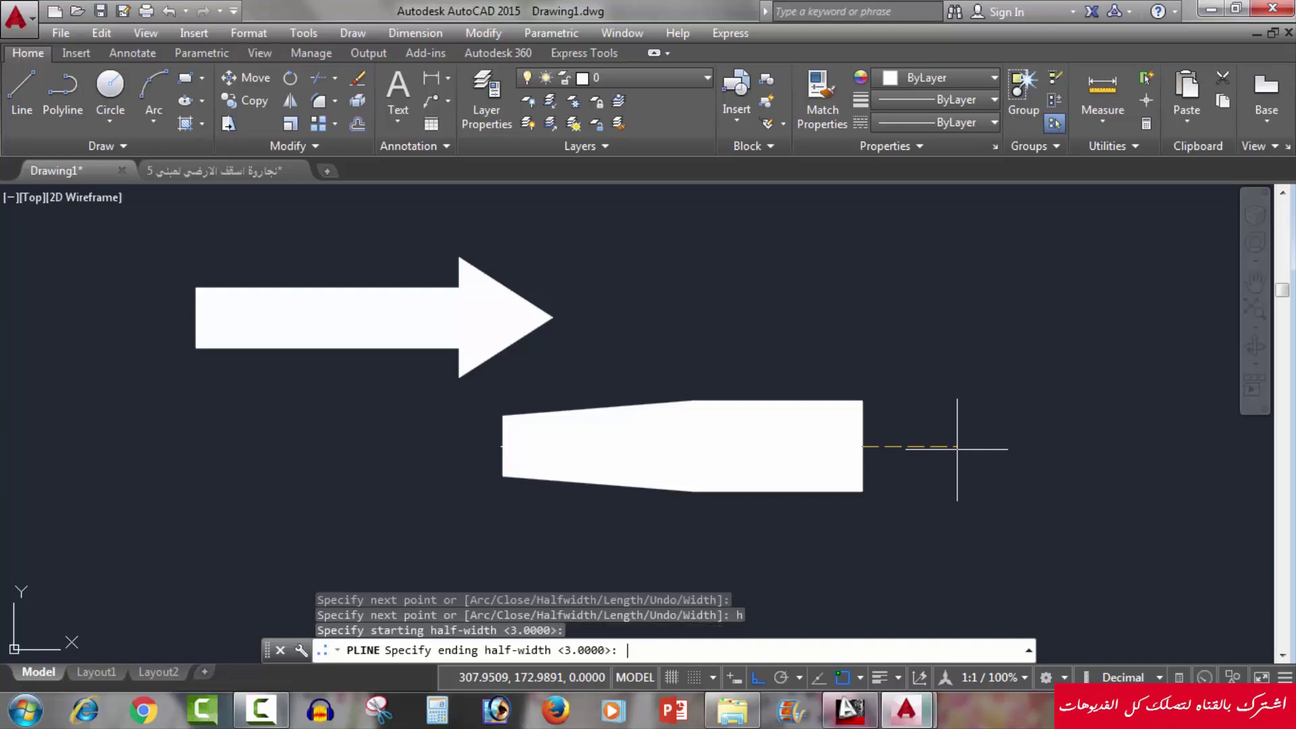
{"action": "type", "text": "2"}
{"action": "key", "text": "Return"}
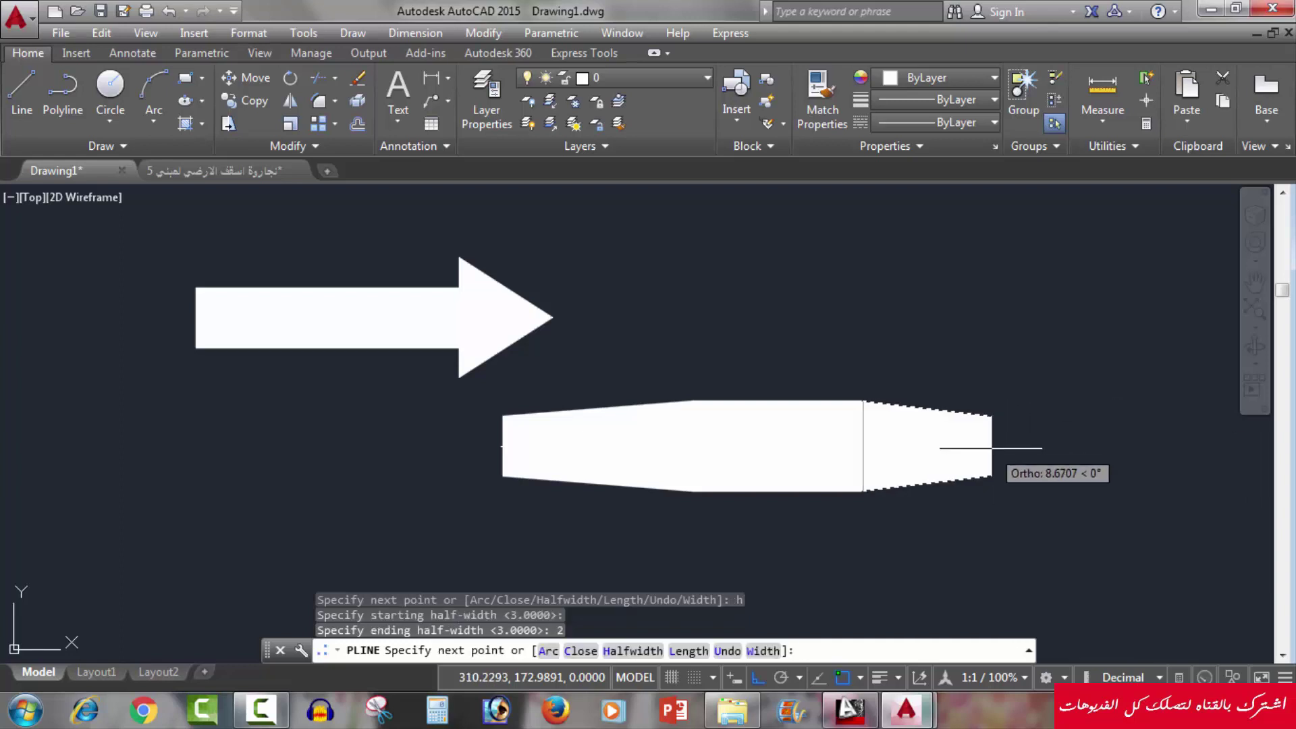
{"action": "left_click", "coordinate": [991, 446]}
{"action": "key", "text": "Return"}
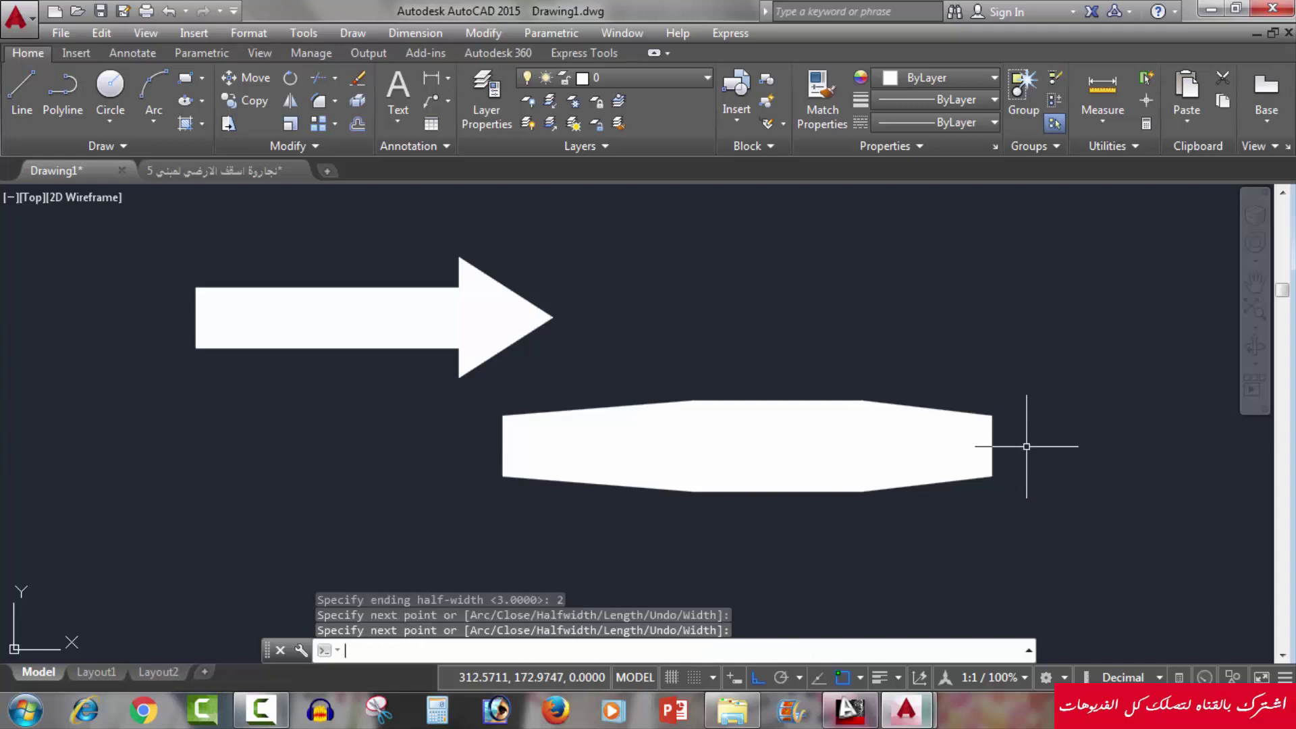
{"action": "middle_click_drag", "start_coordinate": [1035, 446], "coordinate": [1006, 483]}
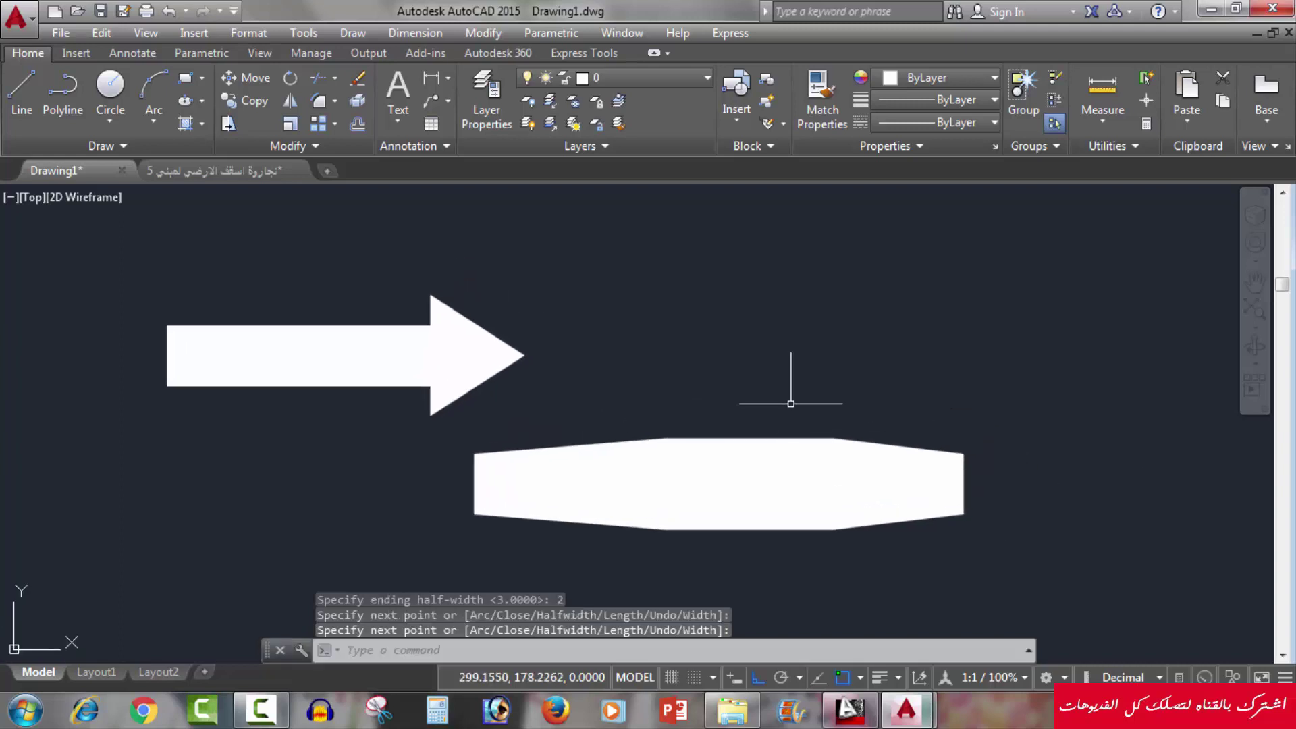
Step: Start a polyline right of the arrow, leaving half-widths at 2
{"action": "type", "text": "p"}
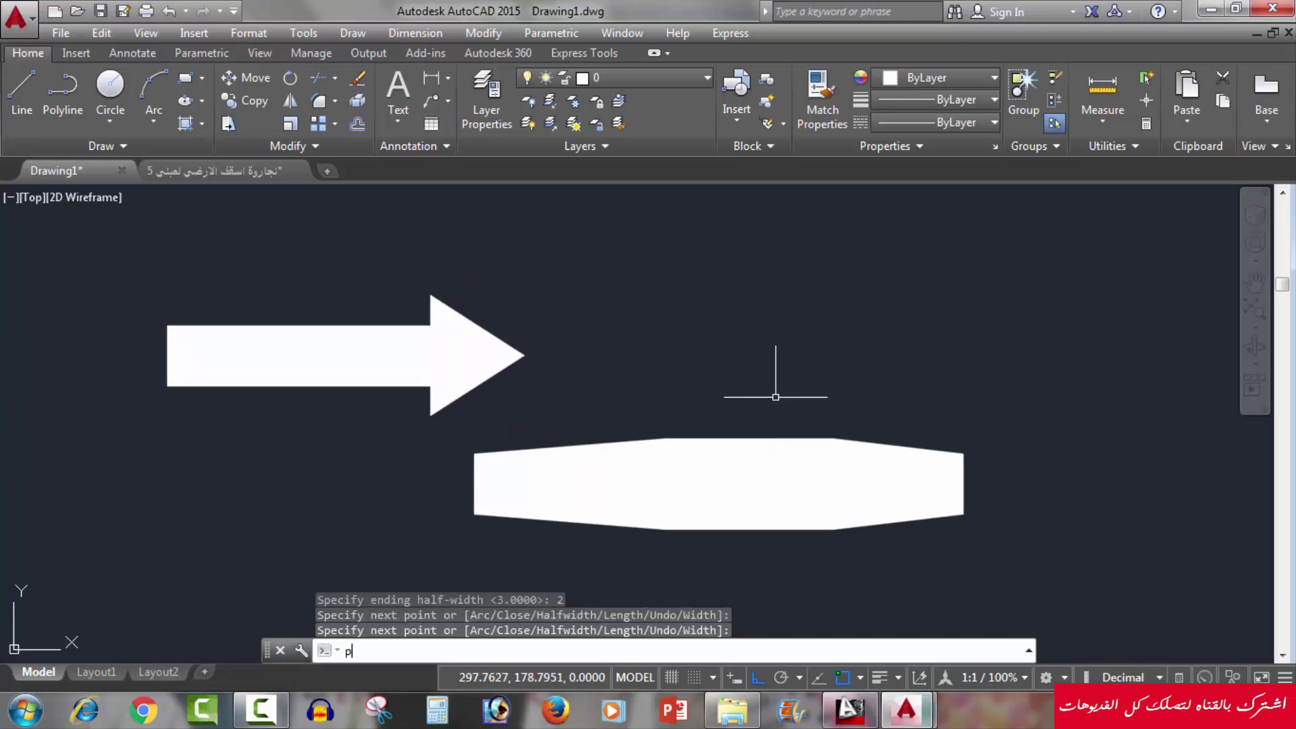
{"action": "type", "text": "l"}
{"action": "key", "text": "Return"}
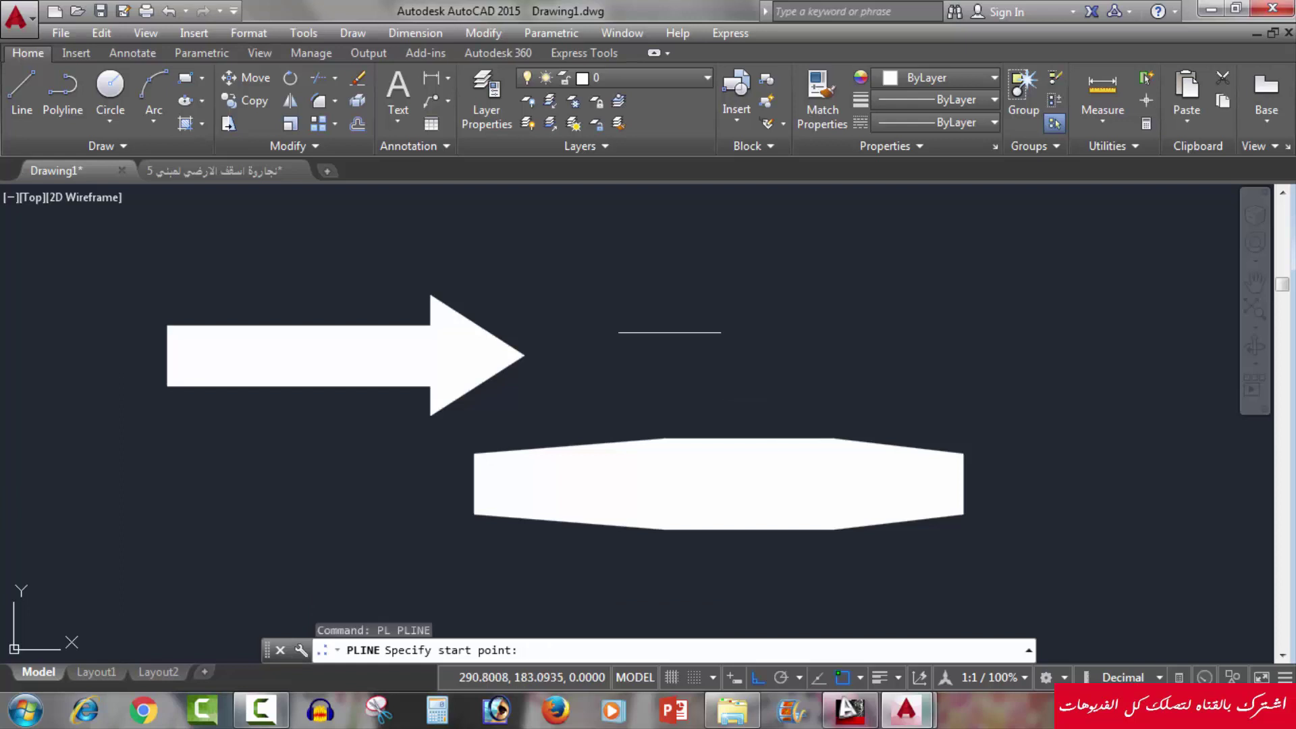
{"action": "left_click", "coordinate": [643, 361]}
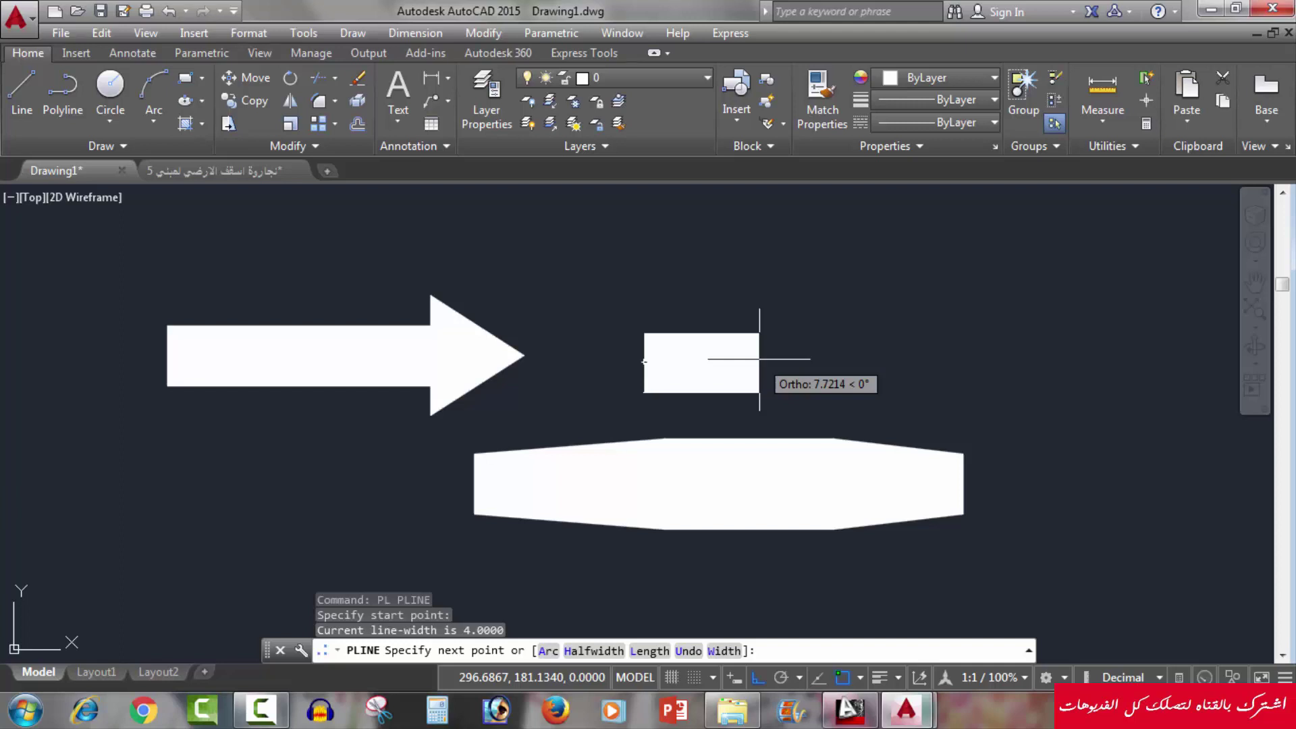
{"action": "type", "text": "h"}
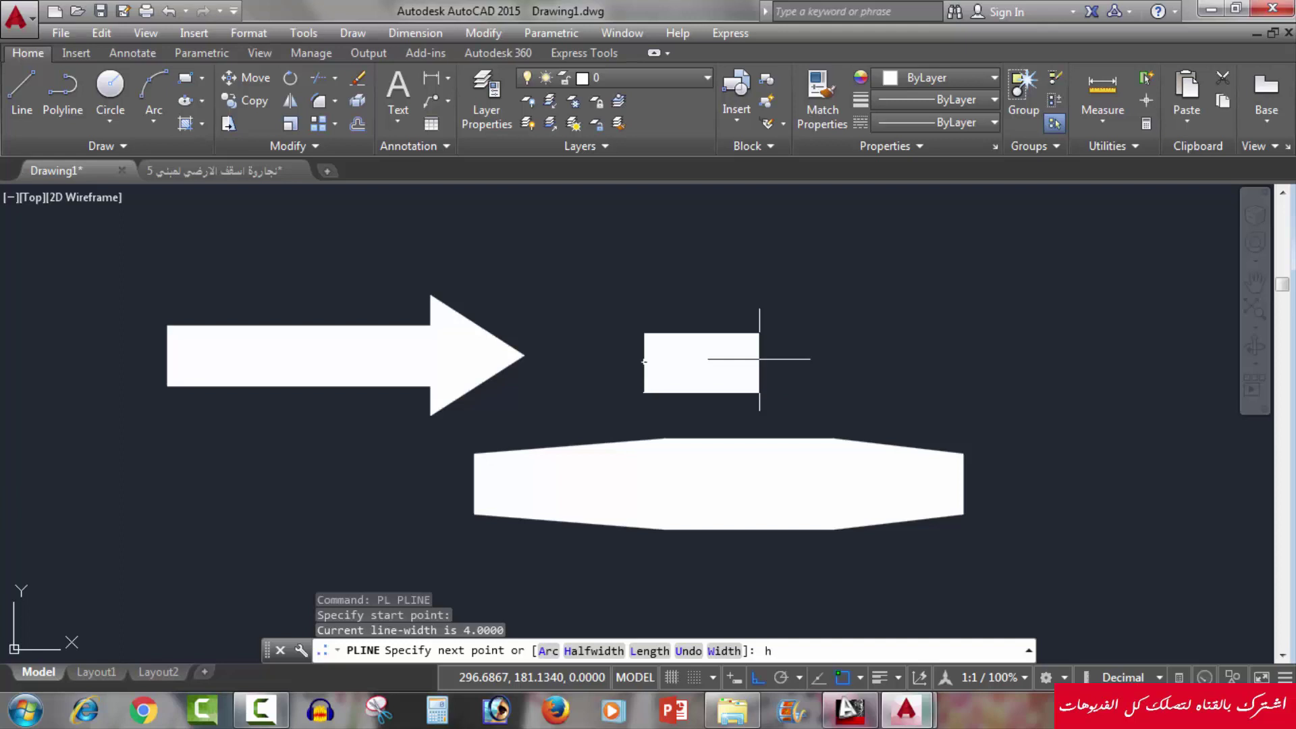
{"action": "key", "text": "Return"}
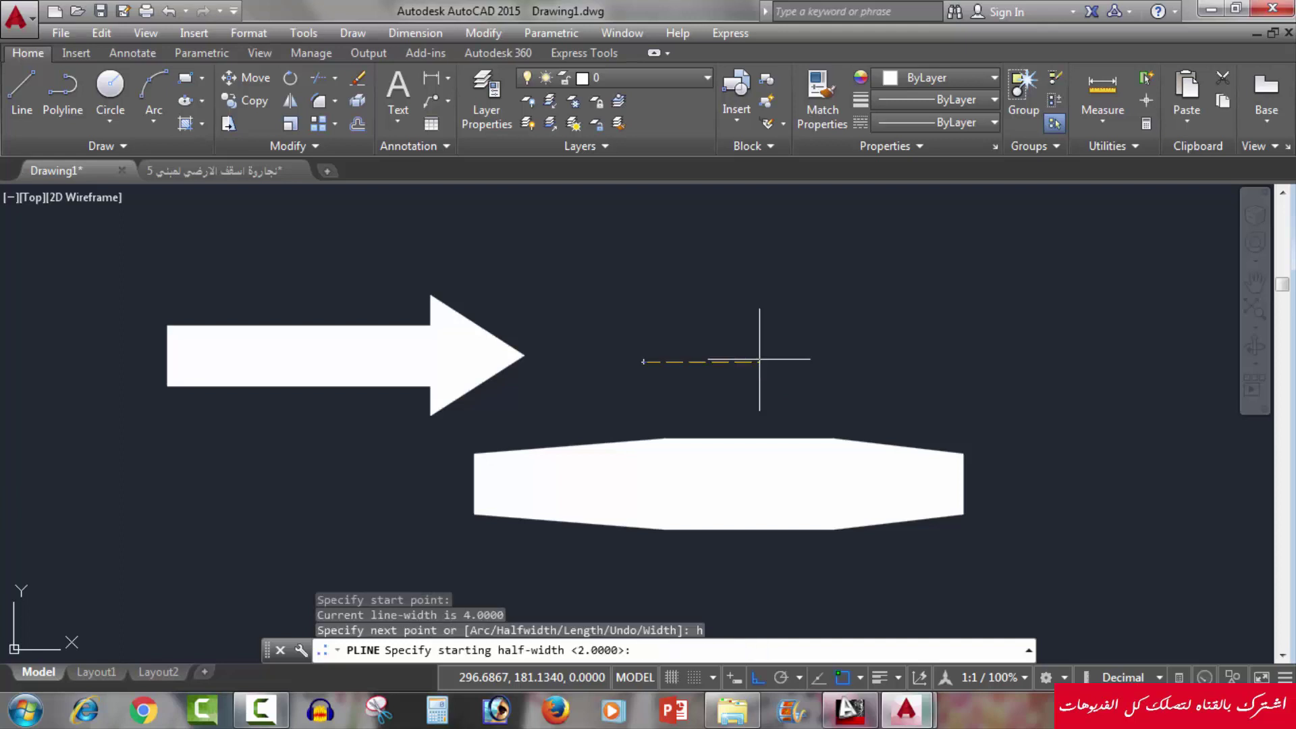
{"action": "key", "text": "Return"}
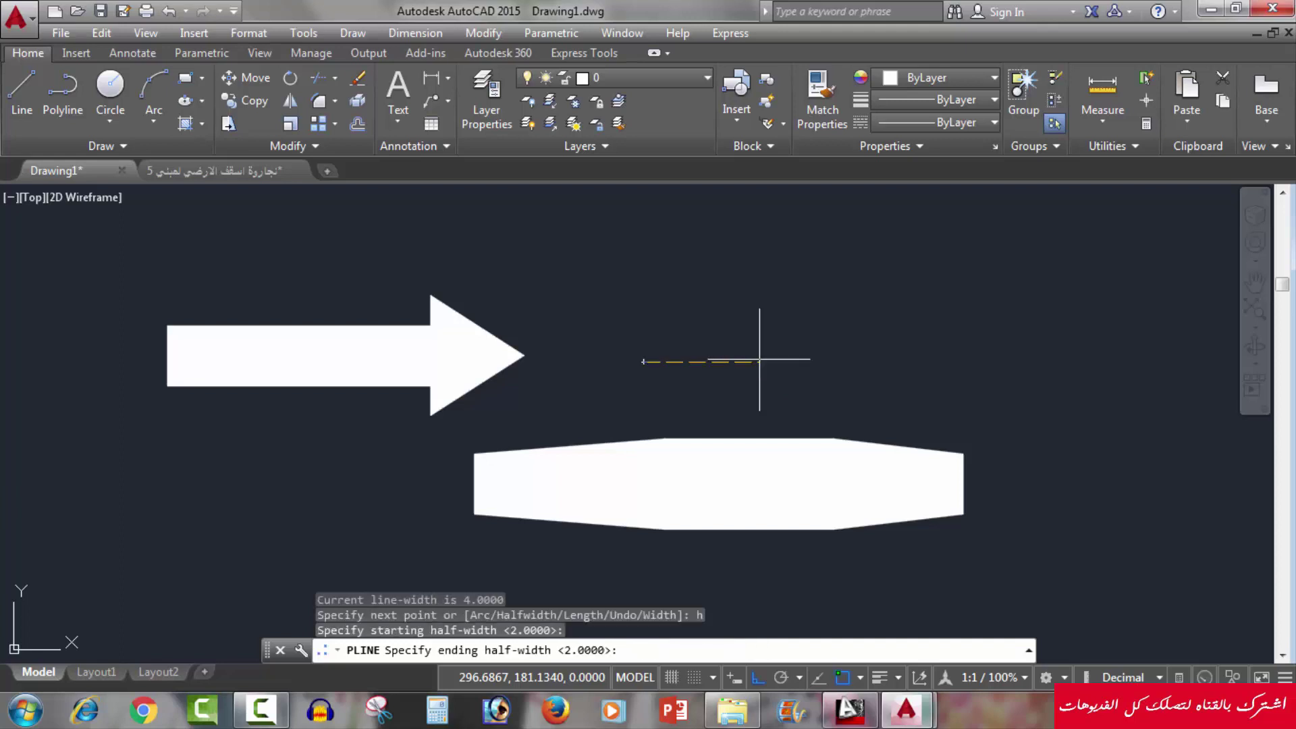
{"action": "key", "text": "Return"}
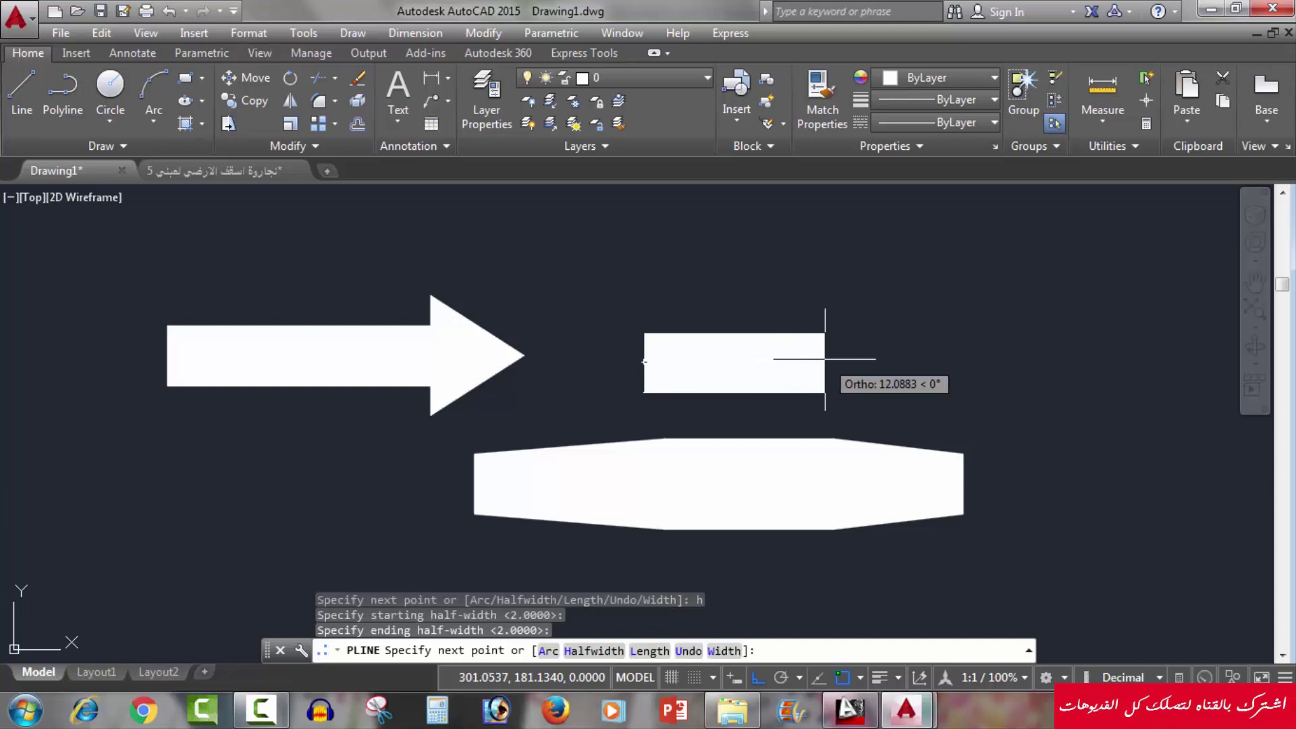
Step: Taper the head from half-width 4 to 0, place its tip, and finish
{"action": "type", "text": "h"}
{"action": "key", "text": "Return"}
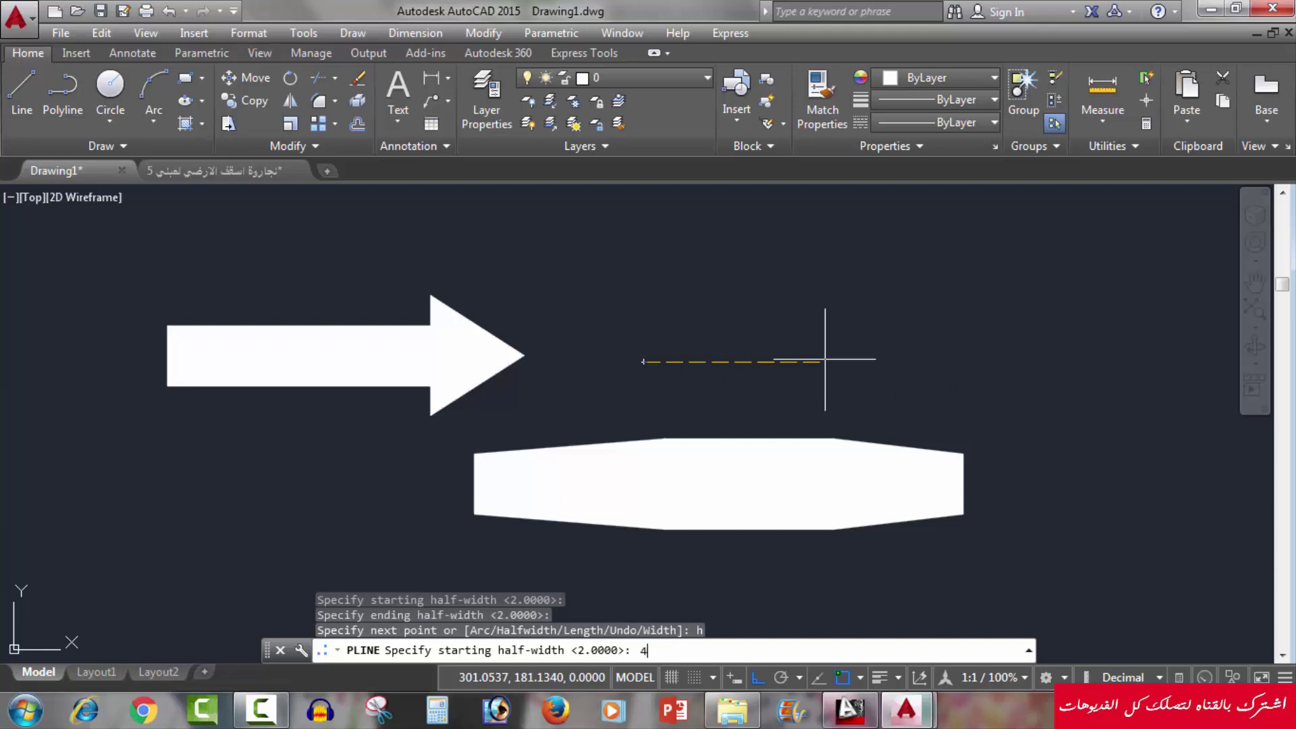
{"action": "key", "text": "Return"}
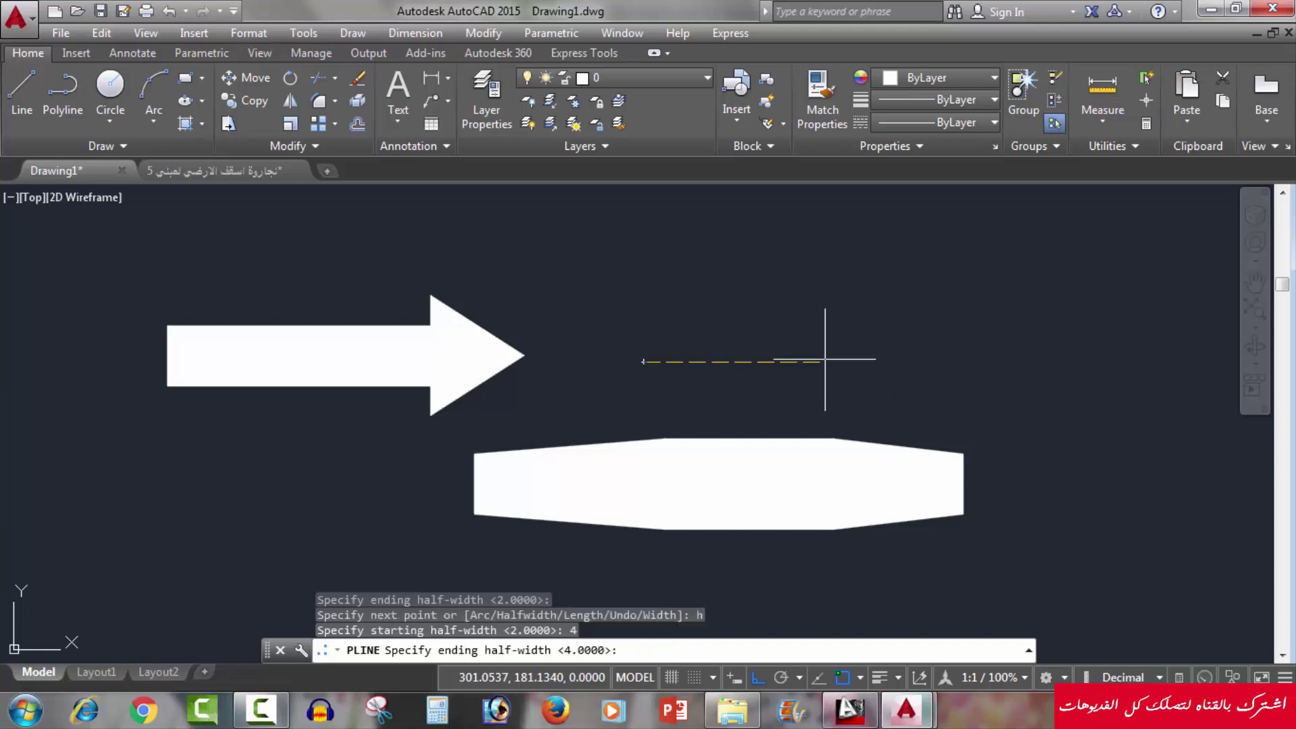
{"action": "type", "text": "0"}
{"action": "key", "text": "Return"}
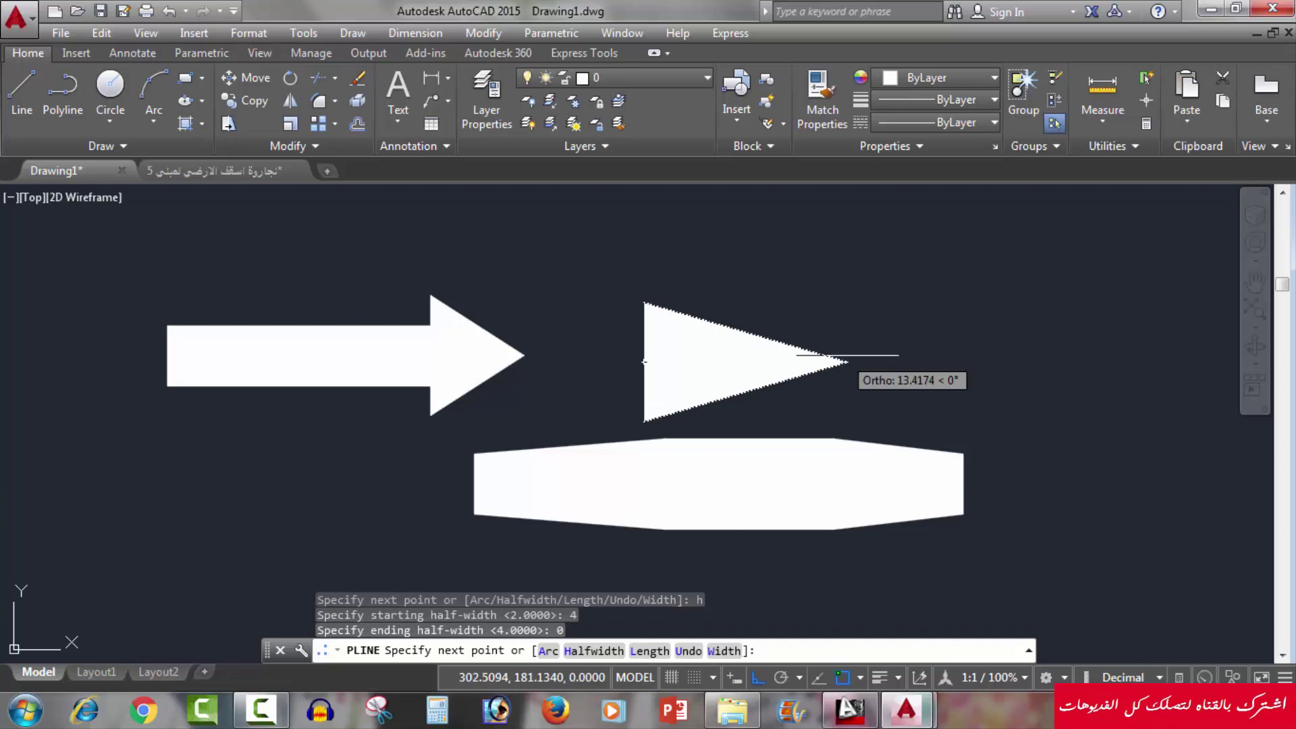
{"action": "left_click", "coordinate": [867, 362]}
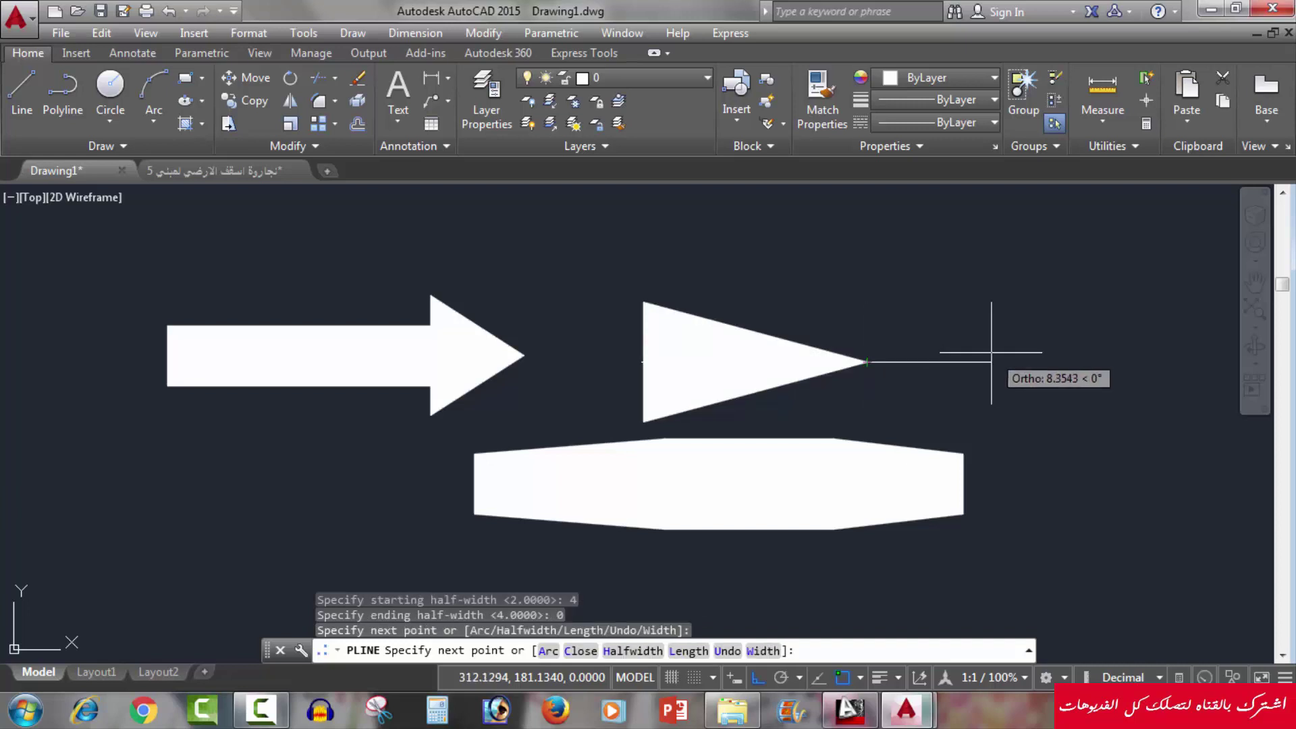
{"action": "key", "text": "Escape"}
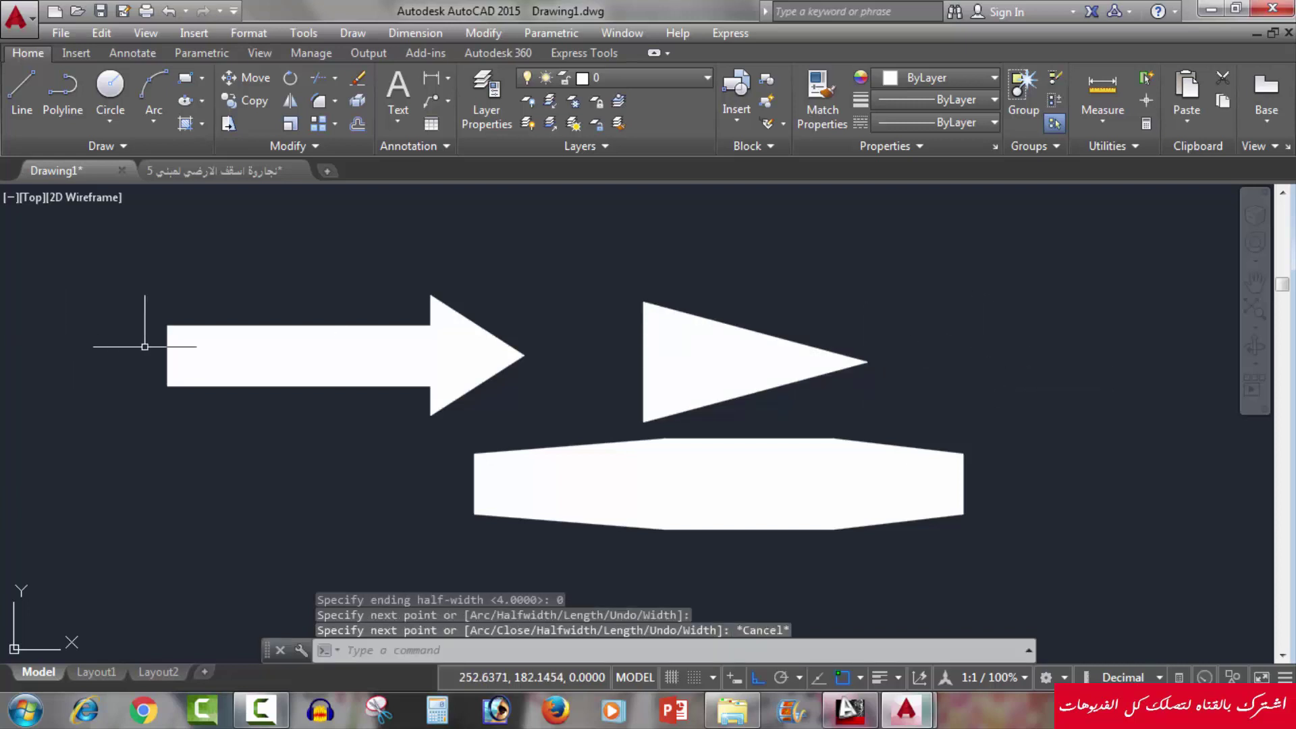
{"action": "left_click", "coordinate": [708, 272]}
{"action": "left_click", "coordinate": [636, 326]}
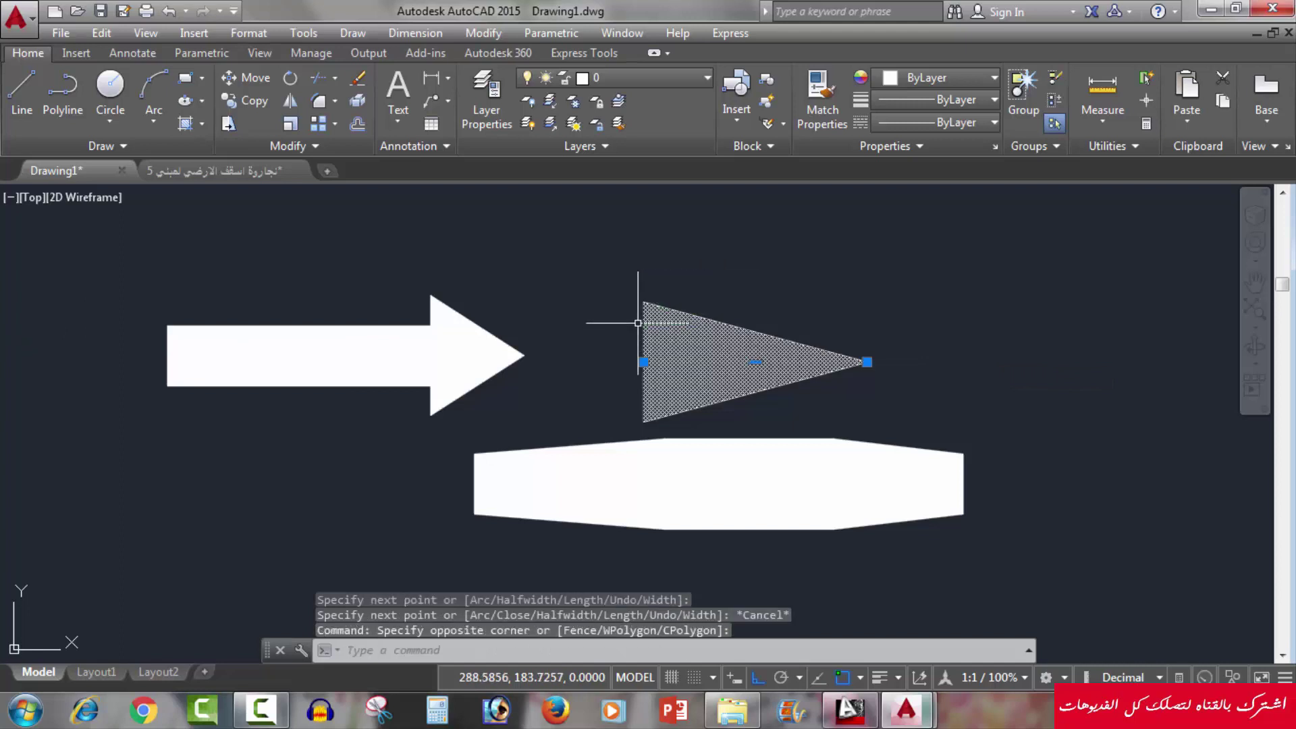
{"action": "key", "text": "Delete"}
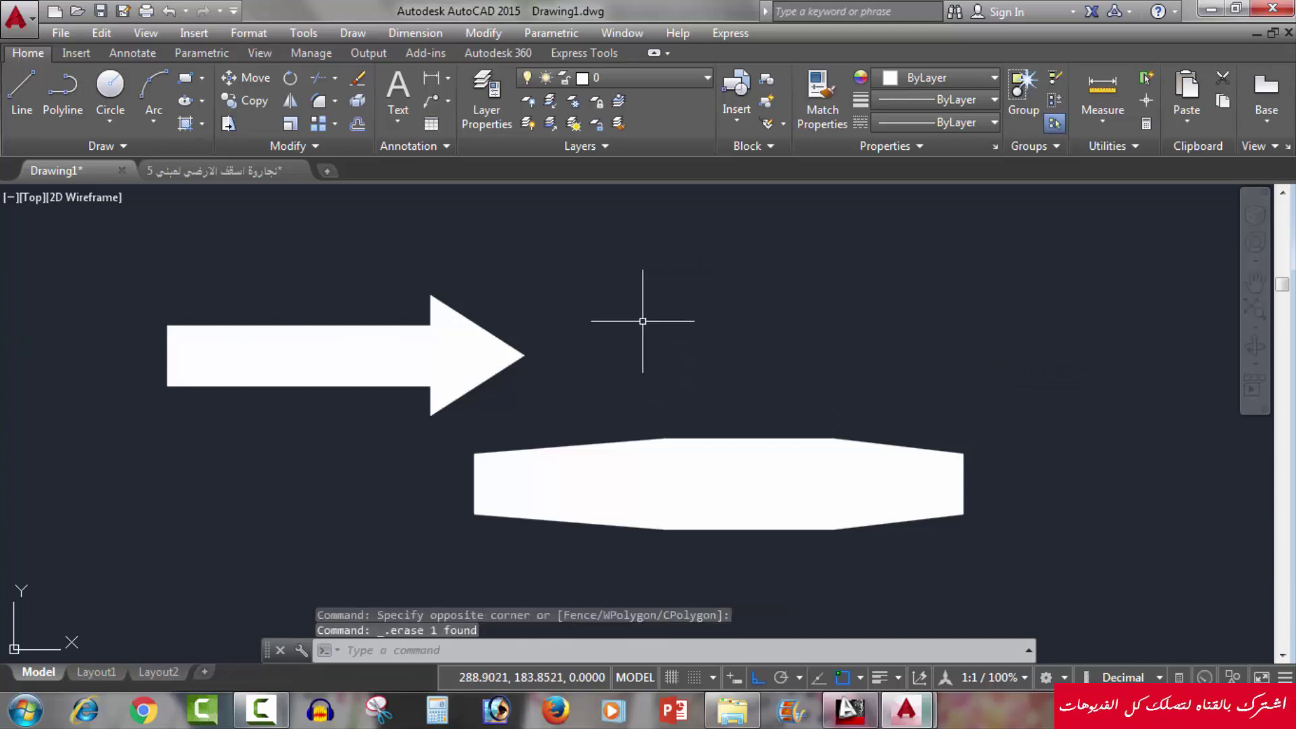
{"action": "type", "text": "pl"}
{"action": "key", "text": "Return"}
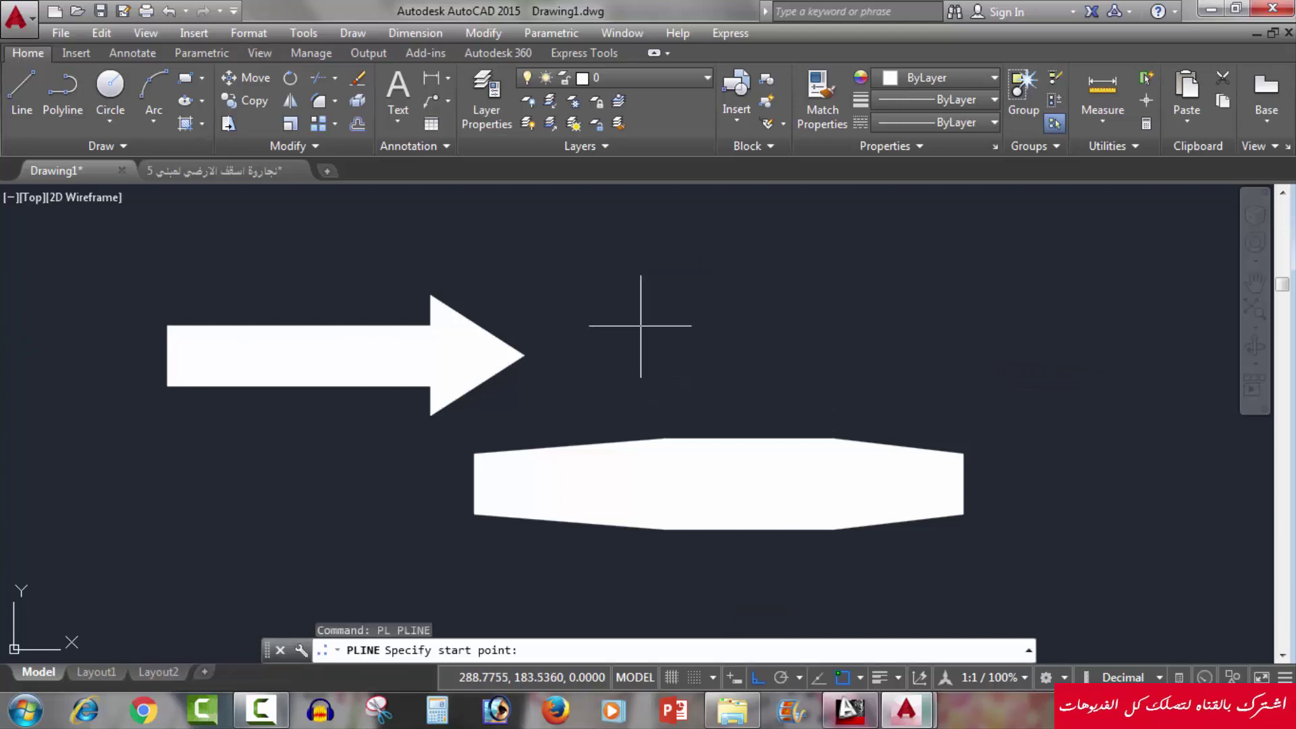
{"action": "left_click", "coordinate": [616, 352]}
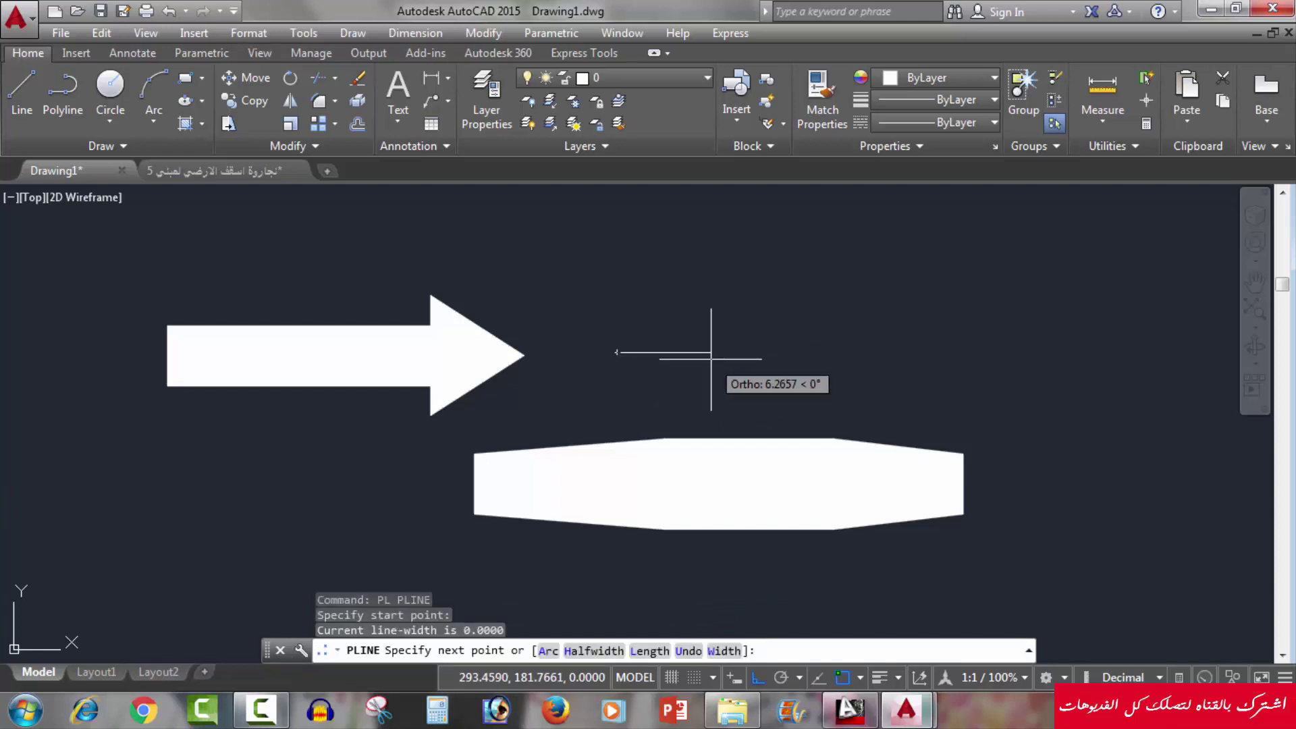
{"action": "type", "text": "2"}
{"action": "key", "text": "Return"}
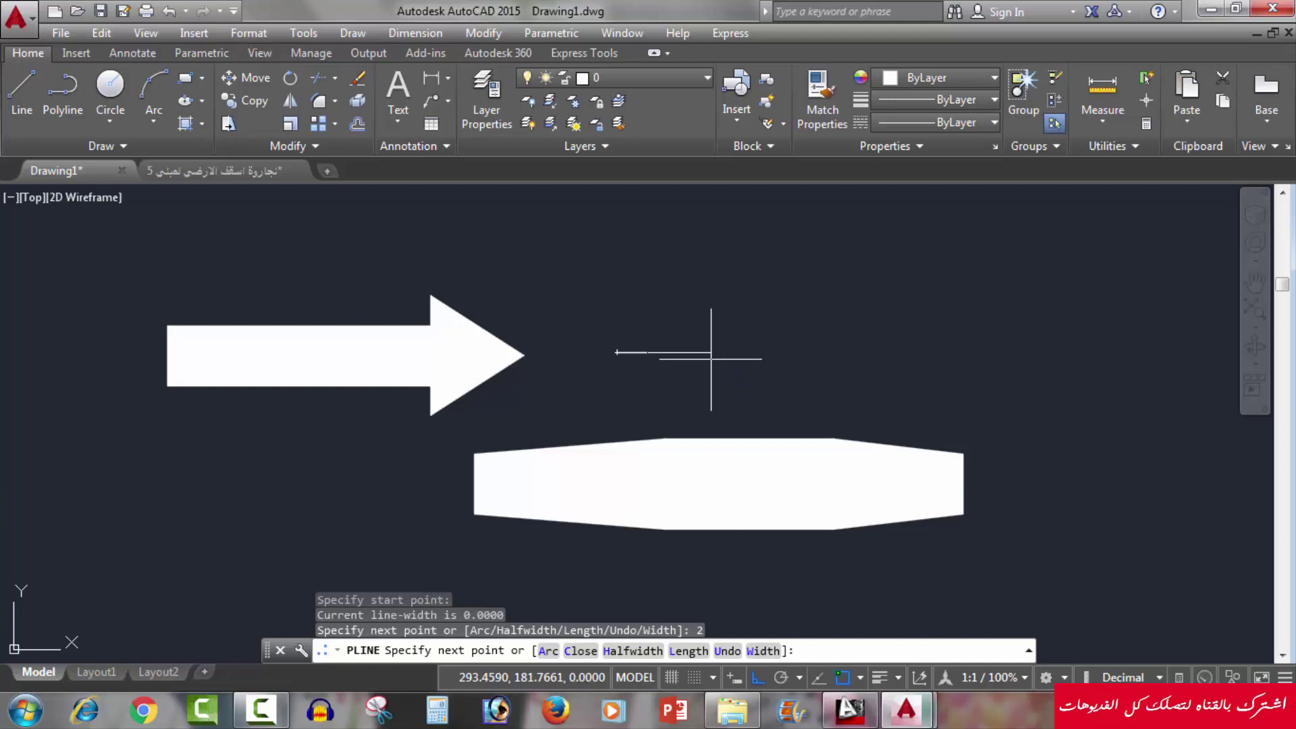
{"action": "key", "text": "Return"}
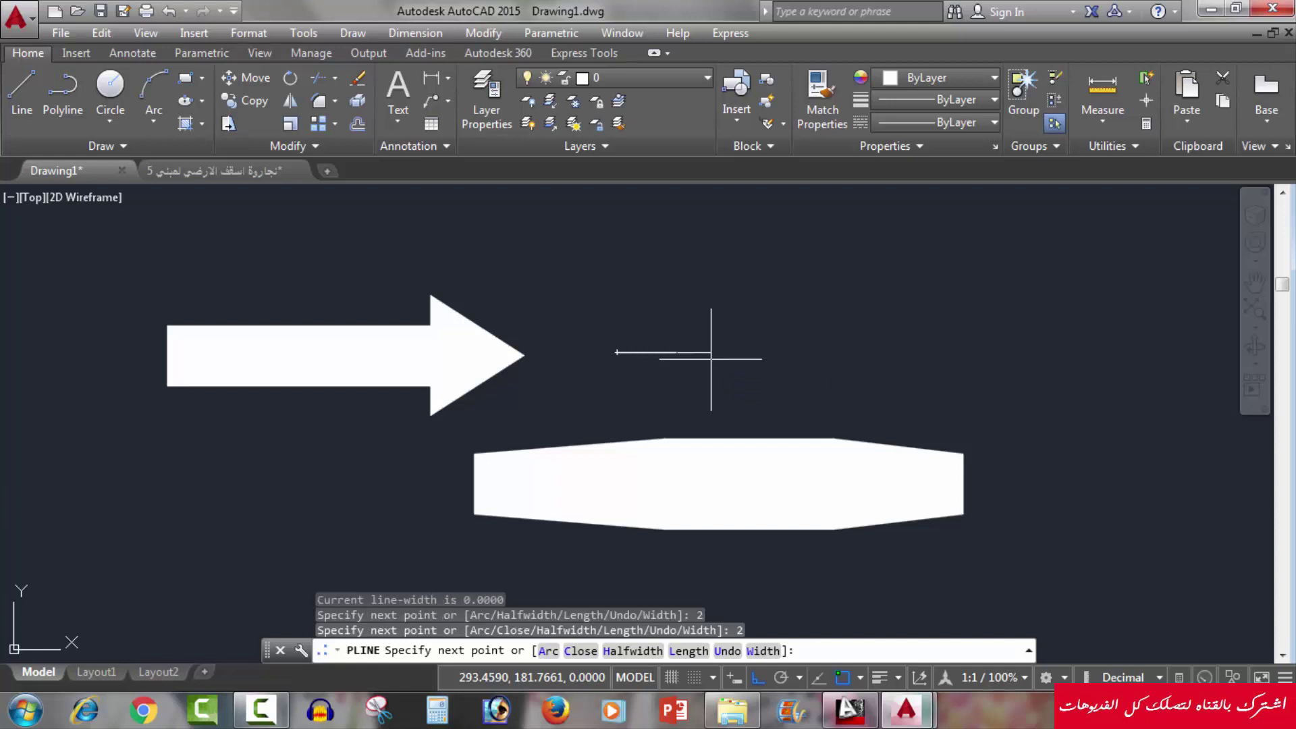
{"action": "left_click", "coordinate": [742, 351]}
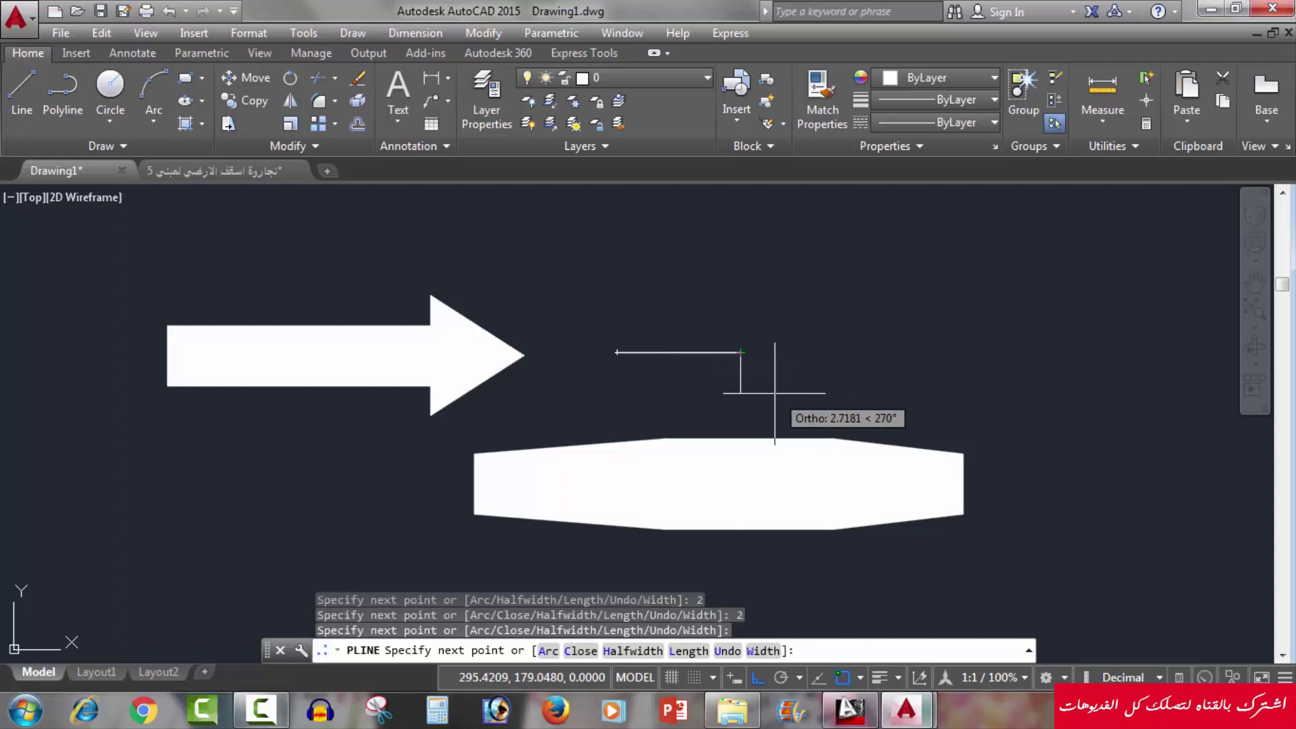
{"action": "key", "text": "Escape"}
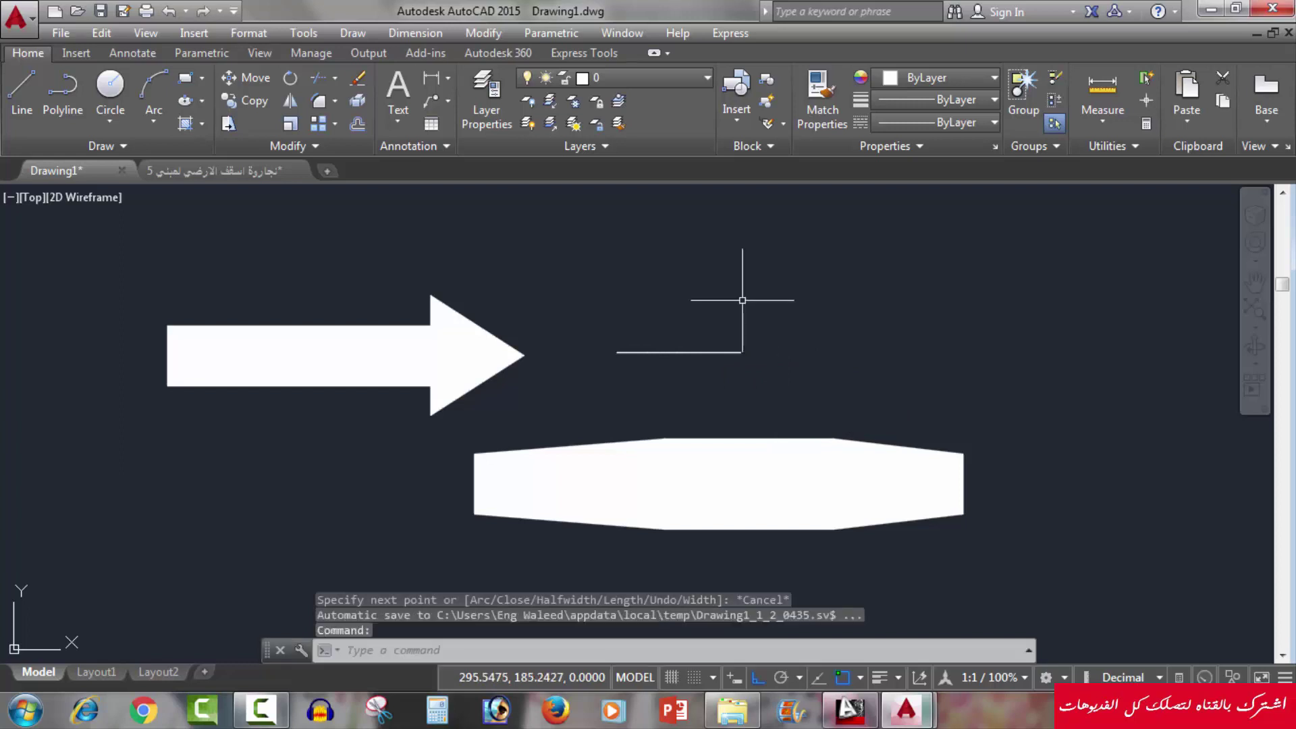
{"action": "left_click", "coordinate": [687, 356]}
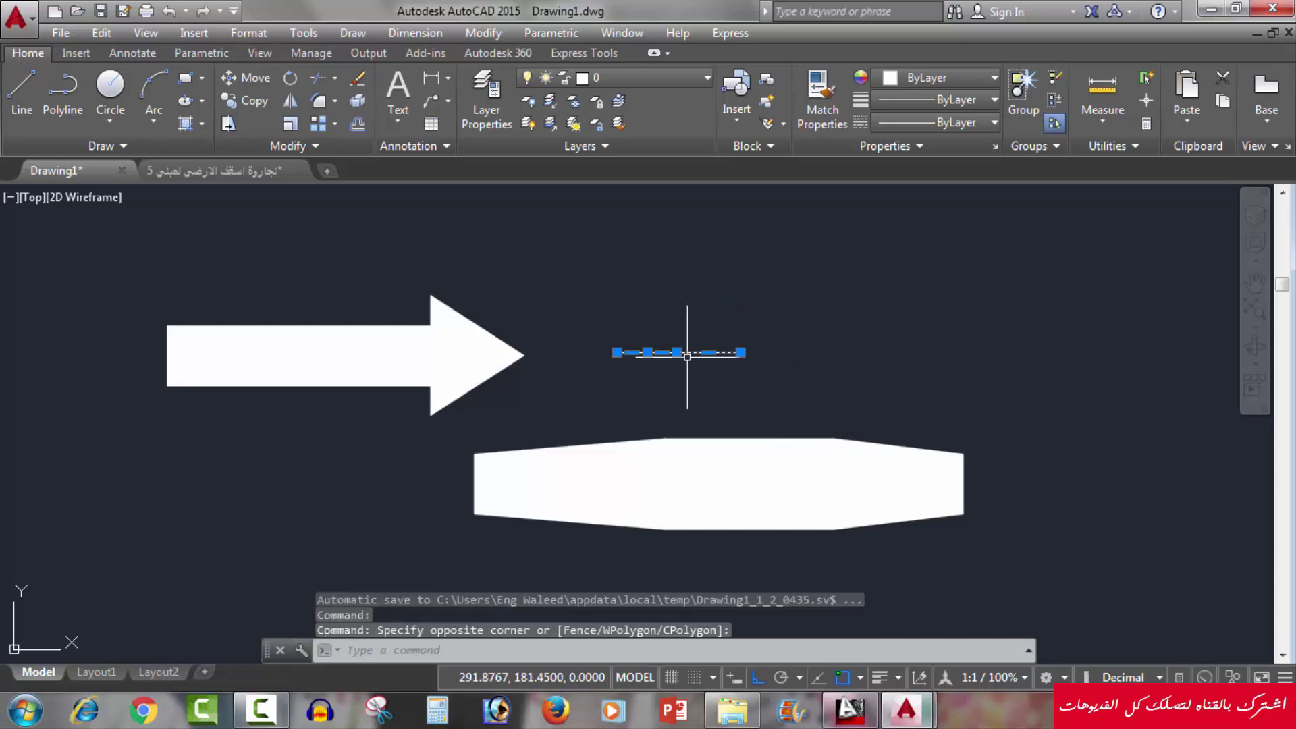
{"action": "key", "text": "Delete"}
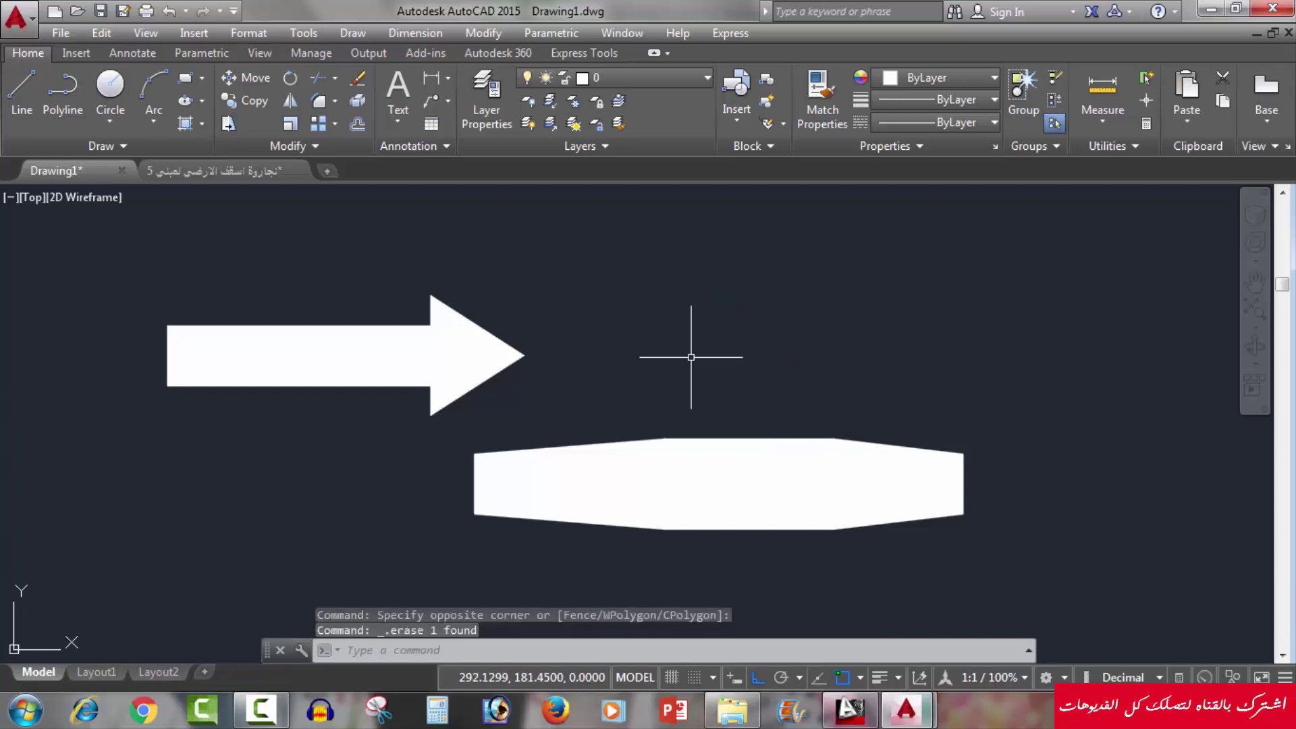
{"action": "type", "text": "pl"}
Step: Draw the arrow shaft at half-width 2 to the right of the first arrow
{"action": "key", "text": "Return"}
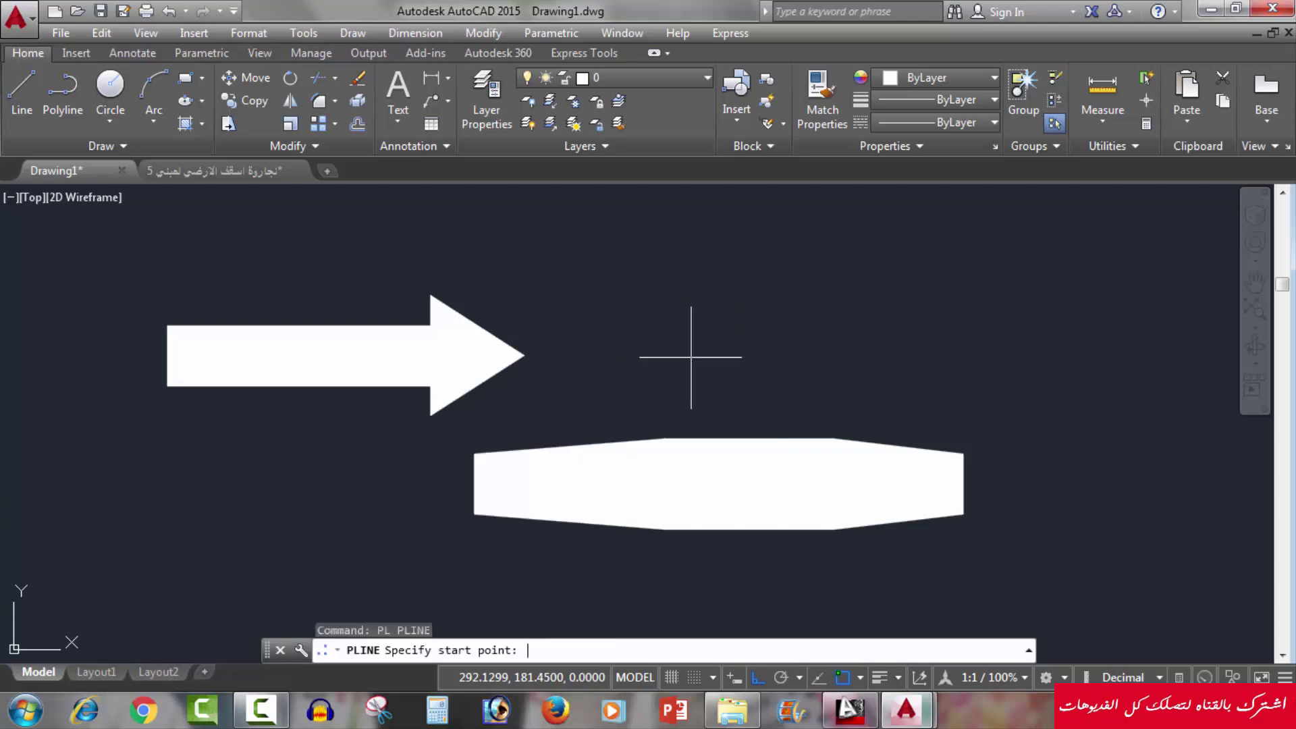
{"action": "left_click", "coordinate": [615, 365]}
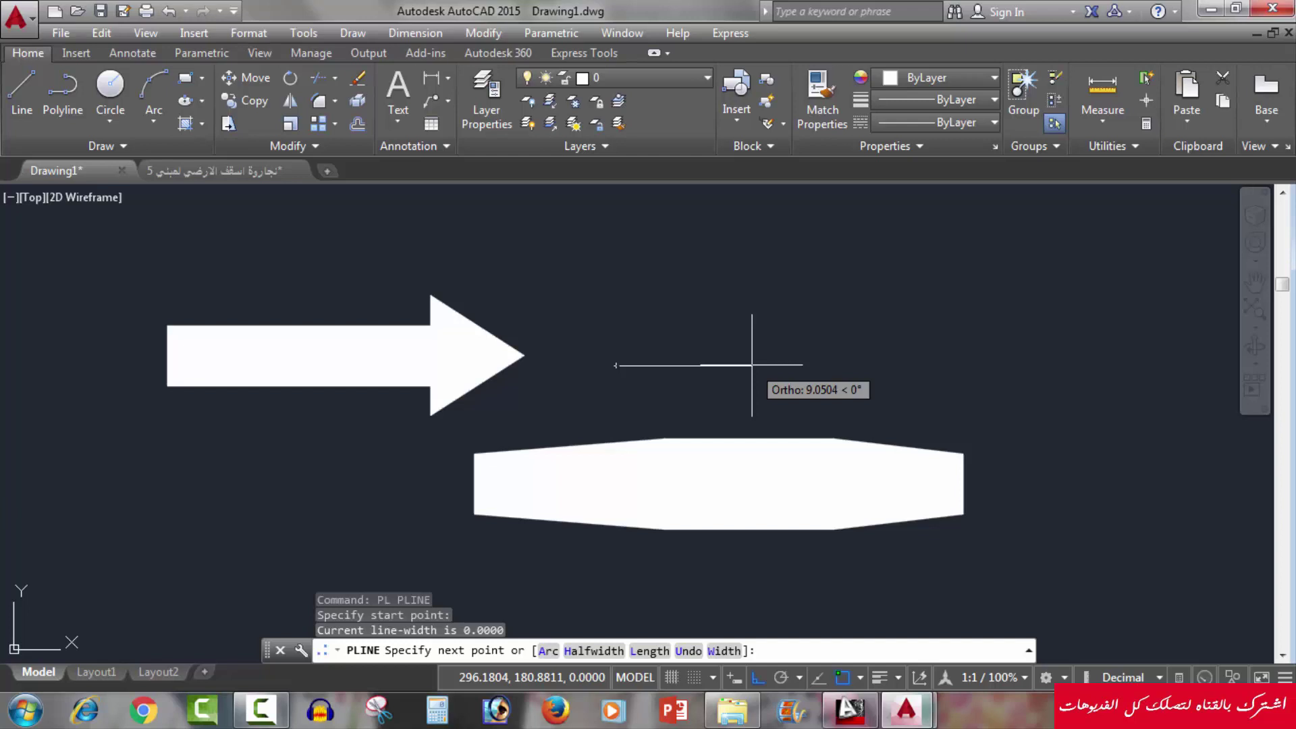
{"action": "type", "text": "h"}
{"action": "key", "text": "Return"}
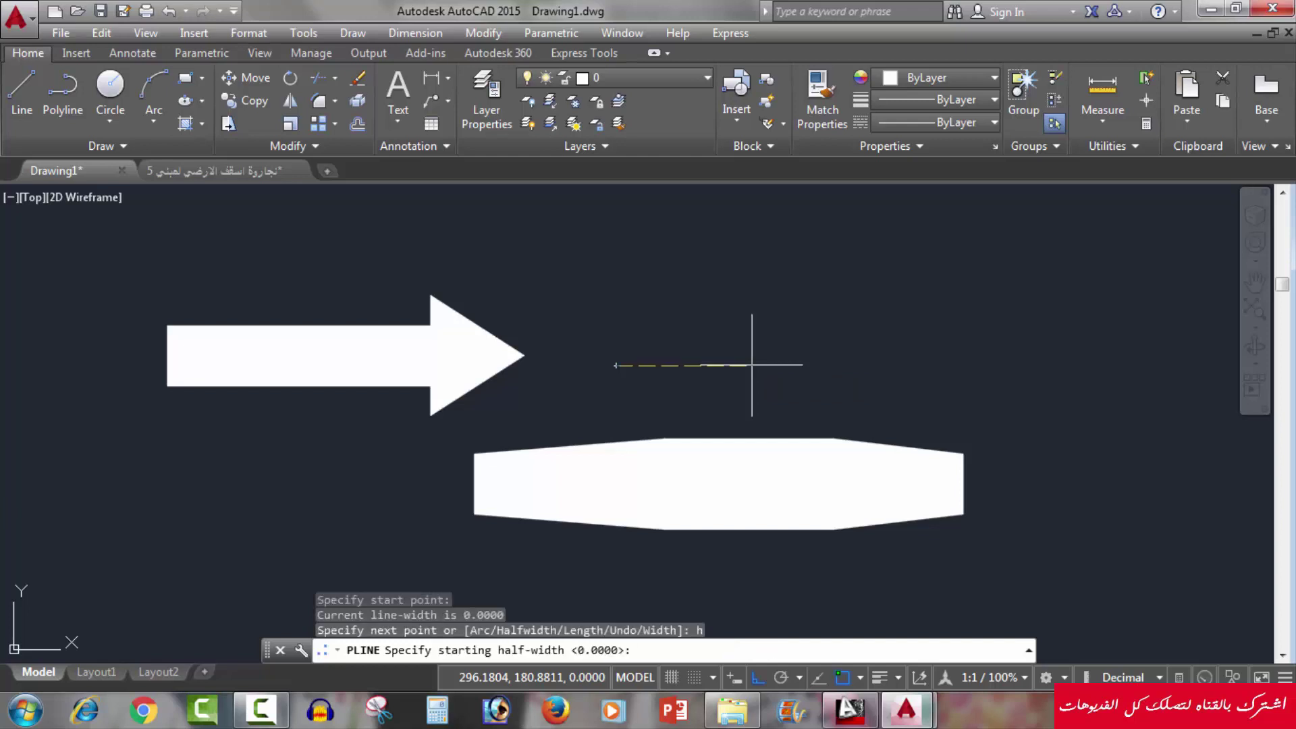
{"action": "key", "text": "Return"}
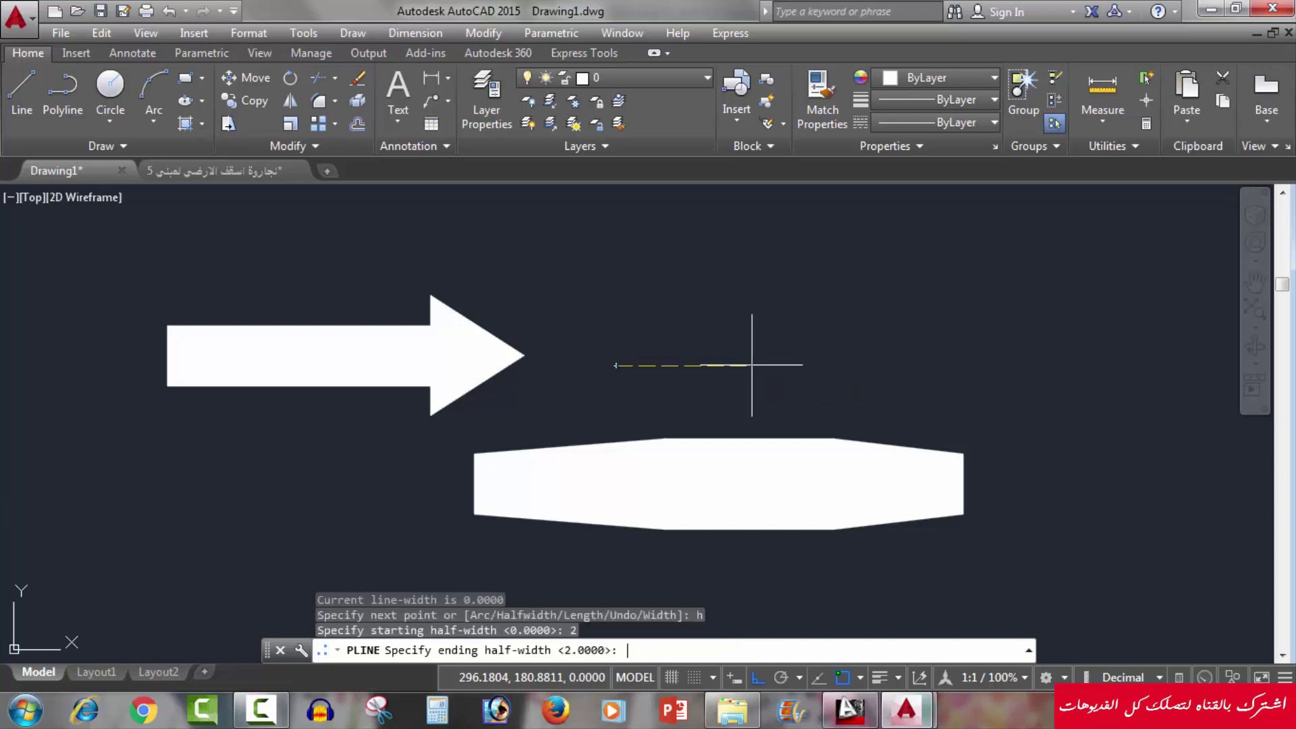
{"action": "type", "text": "2"}
{"action": "key", "text": "Return"}
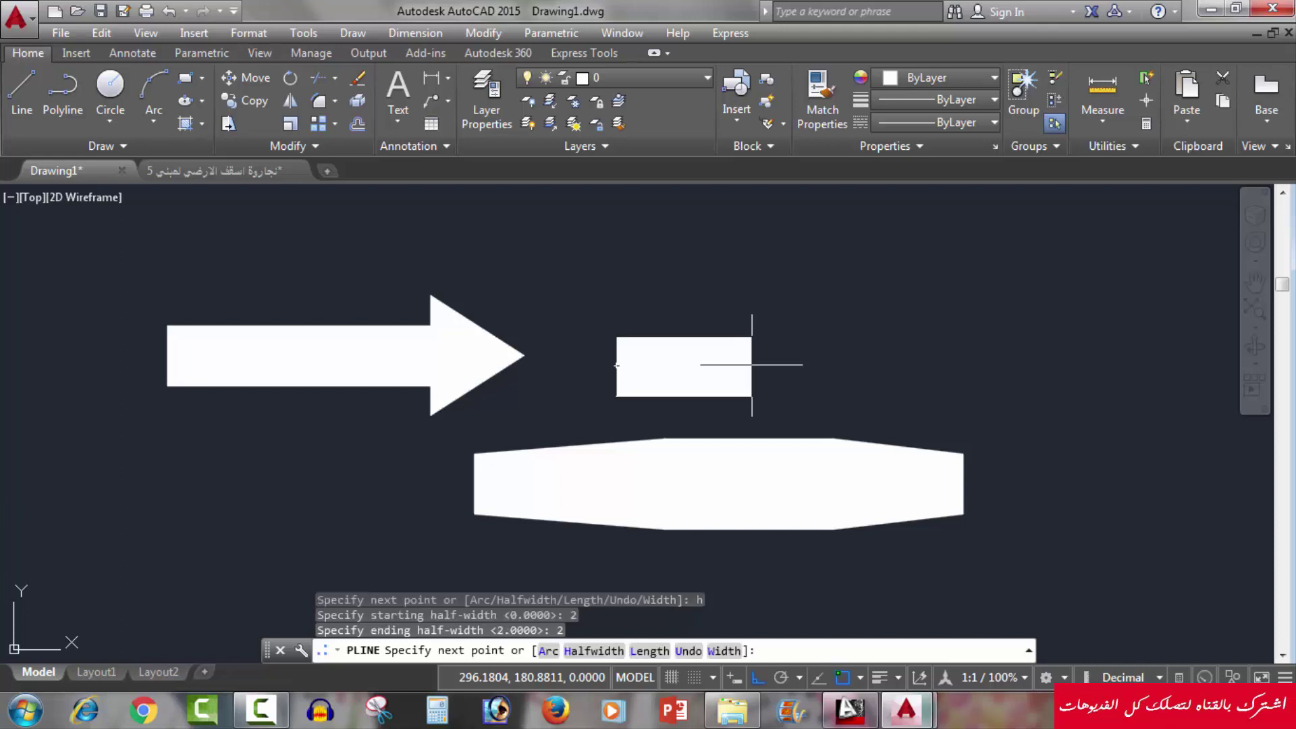
{"action": "left_click", "coordinate": [799, 365]}
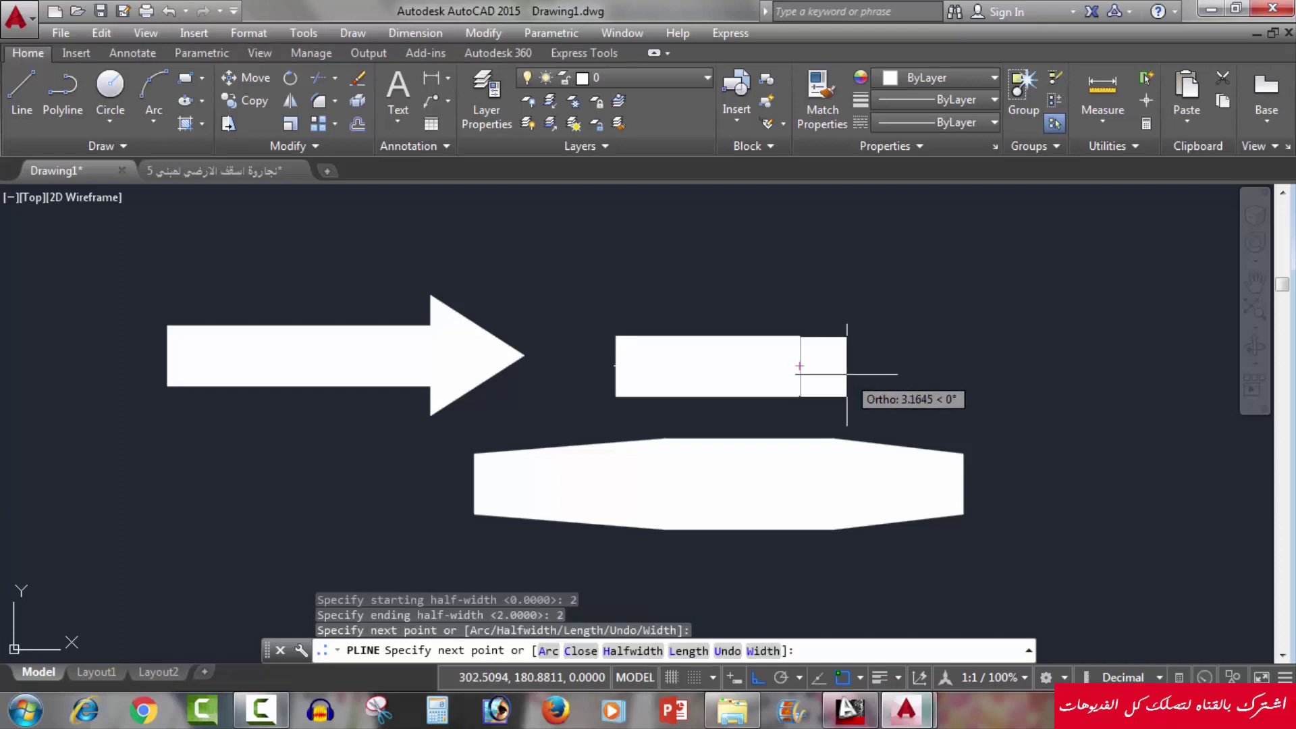
Step: Add an arrowhead tapering from half-width 4 to 0 at the tip
{"action": "type", "text": "h"}
{"action": "key", "text": "Return"}
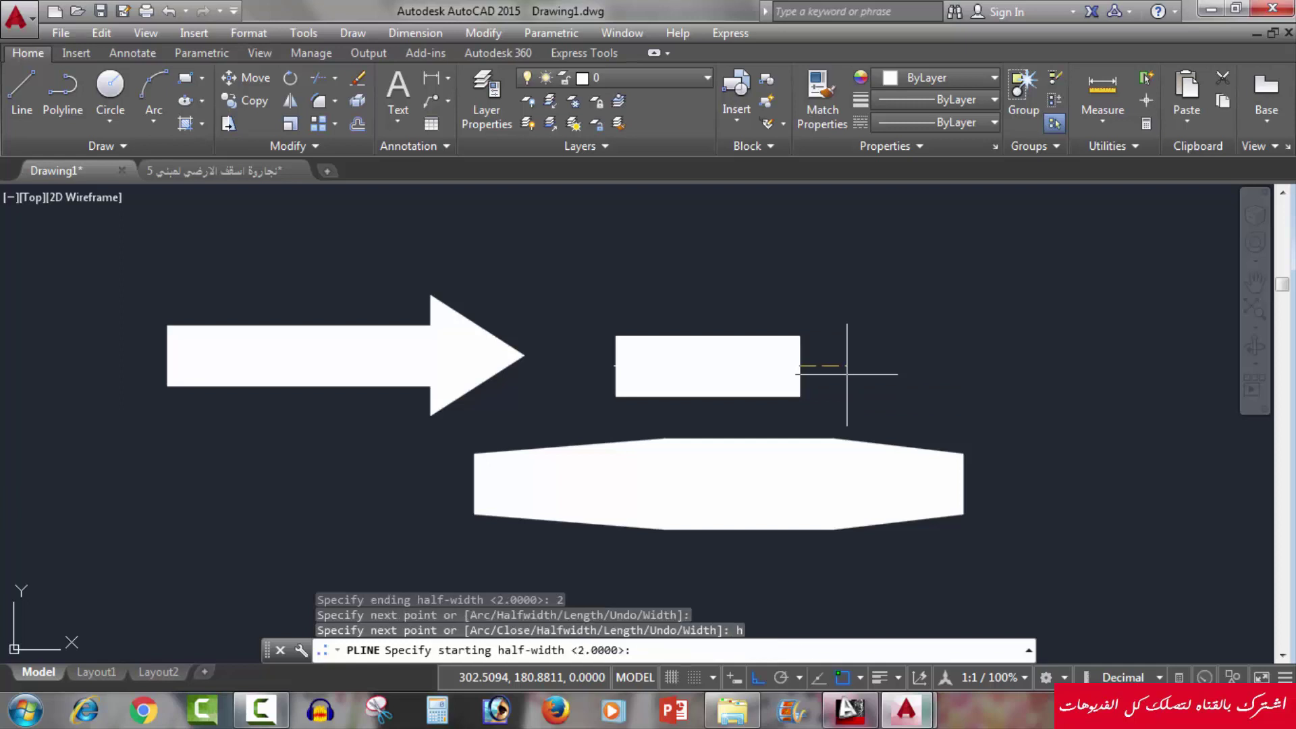
{"action": "type", "text": "4"}
{"action": "key", "text": "Return"}
{"action": "type", "text": "0"}
{"action": "key", "text": "Return"}
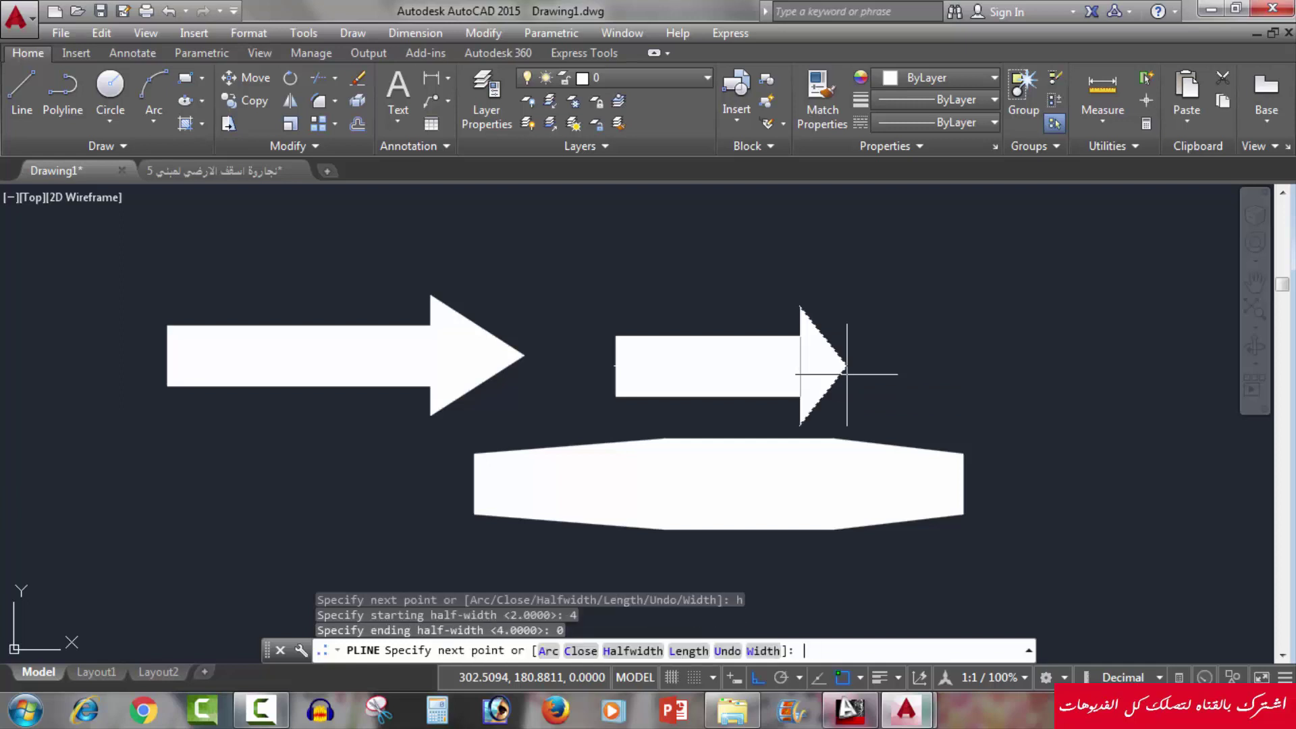
{"action": "left_click", "coordinate": [892, 368]}
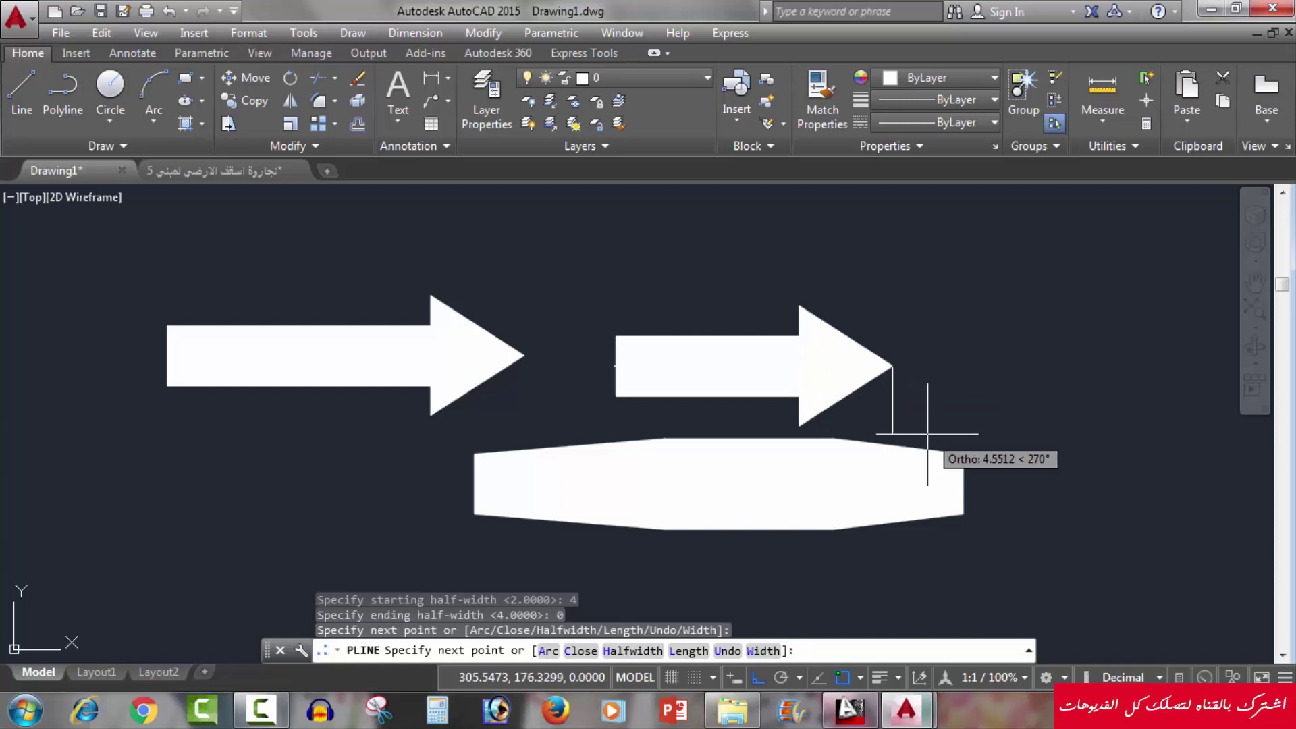
{"action": "key", "text": "Escape"}
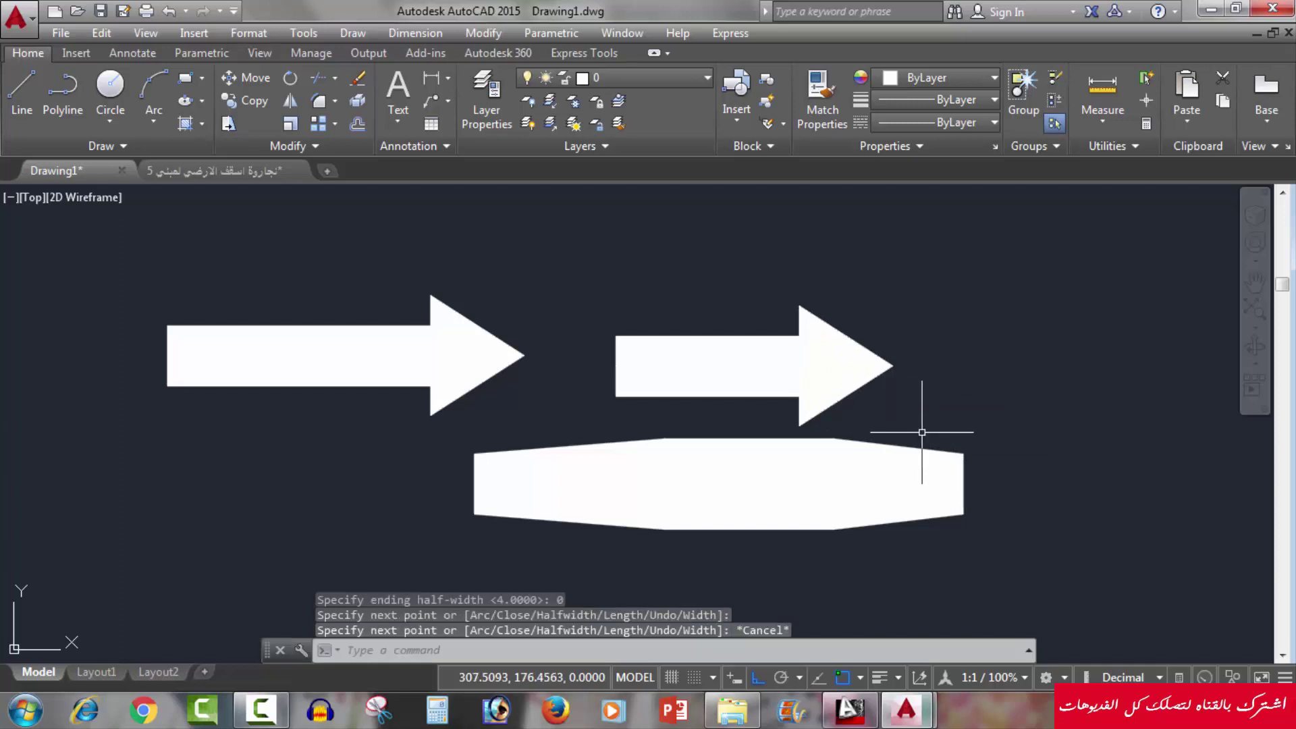
Step: Select the new arrow to check it, then clear the selection
{"action": "left_click", "coordinate": [918, 363]}
{"action": "left_click", "coordinate": [875, 373]}
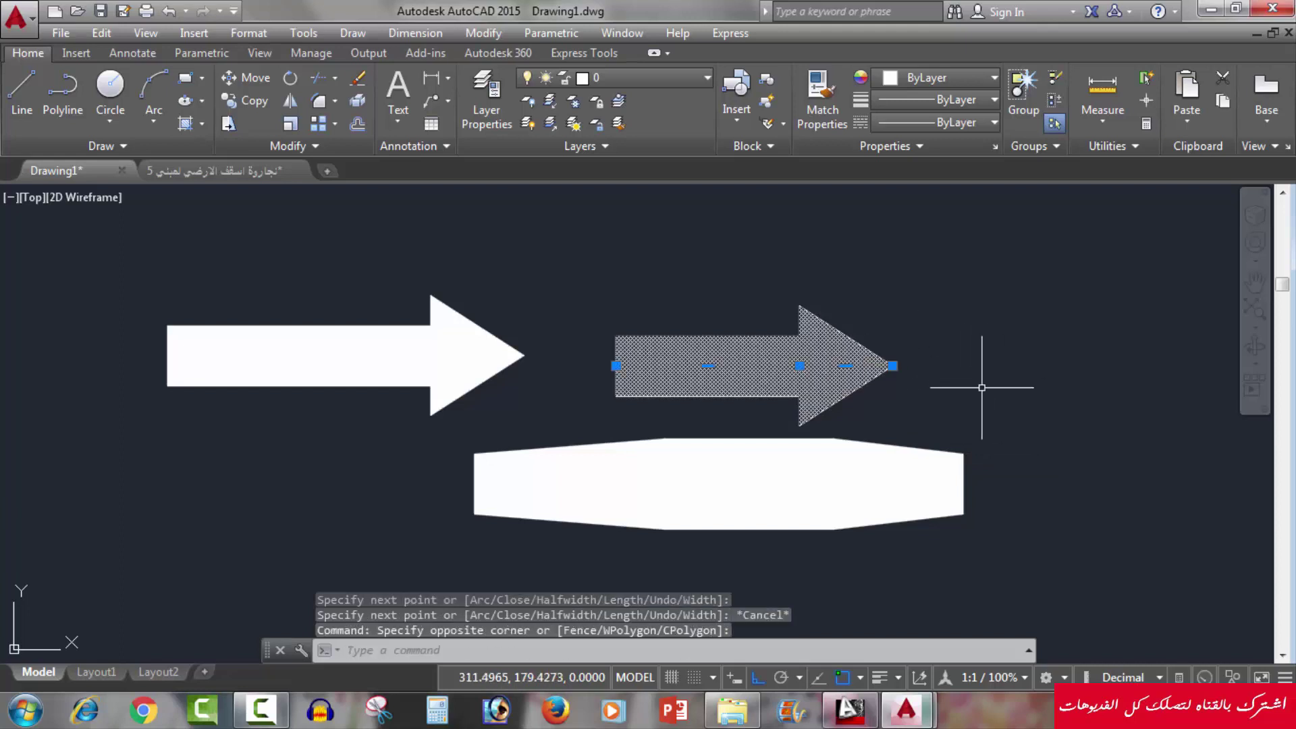
{"action": "key", "text": "Escape"}
{"action": "middle_click_drag", "start_coordinate": [994, 382], "coordinate": [1036, 353]}
{"action": "scroll", "coordinate": [1012, 349], "scroll_direction": "down", "scroll_amount": 5}
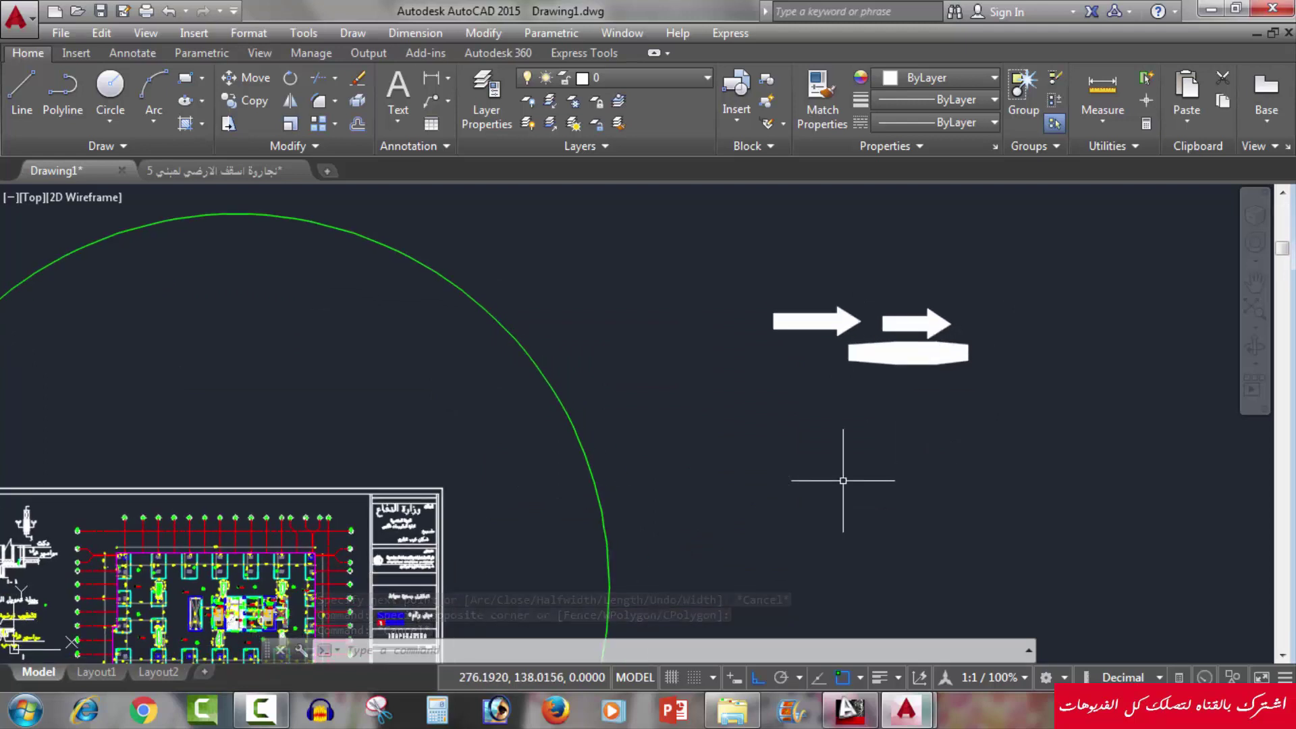
{"action": "type", "text": "Pl"}
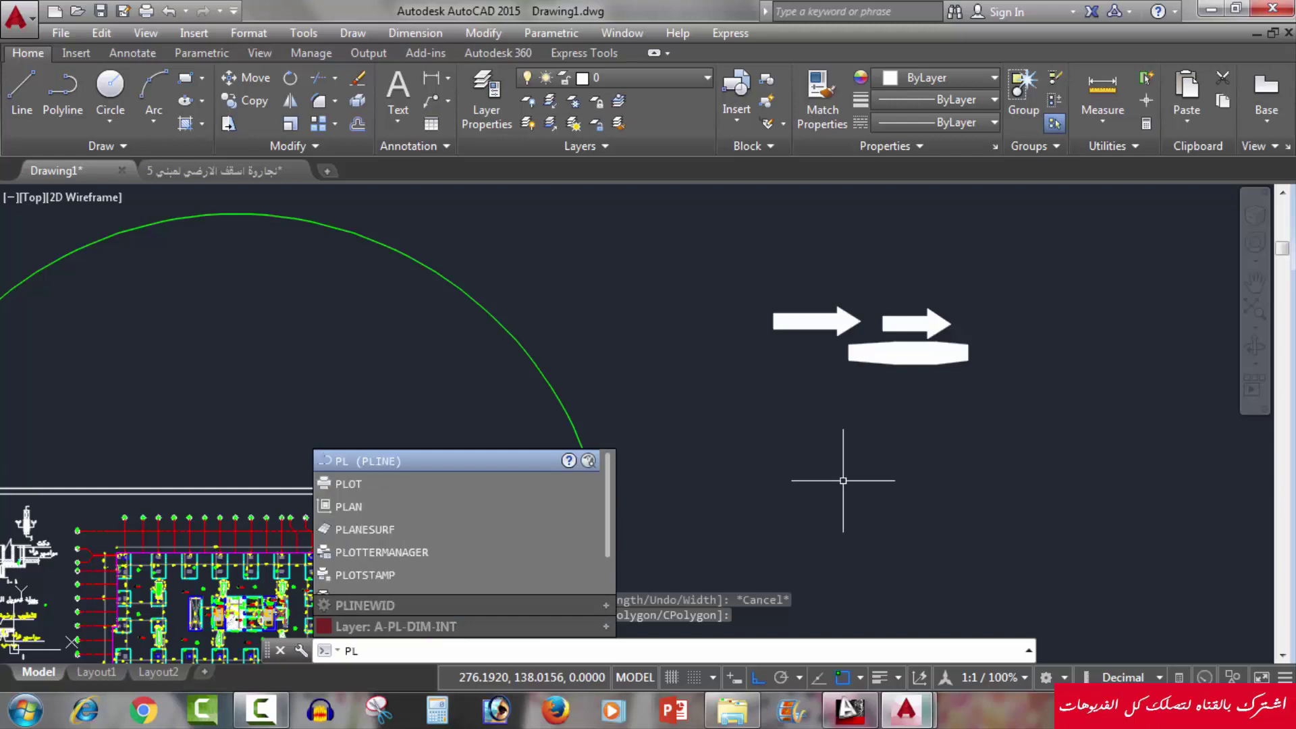
{"action": "key", "text": "Return"}
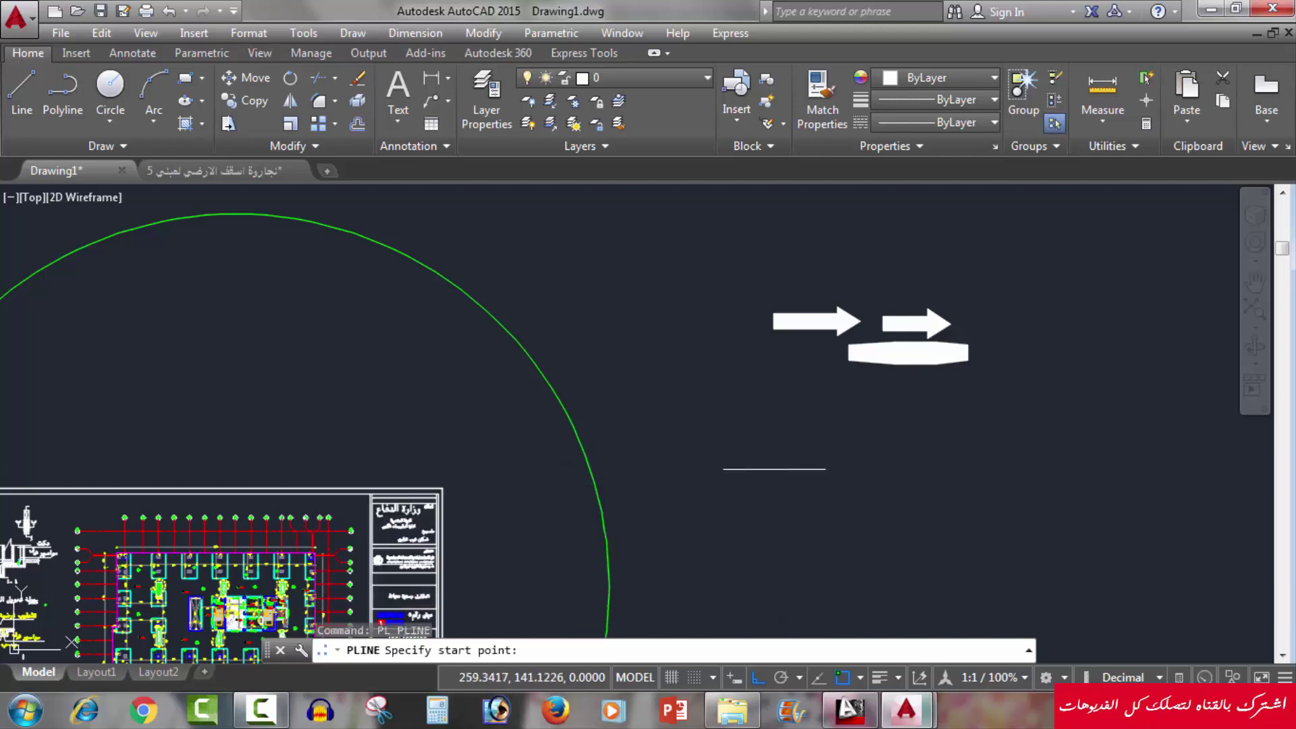
{"action": "left_click", "coordinate": [752, 466]}
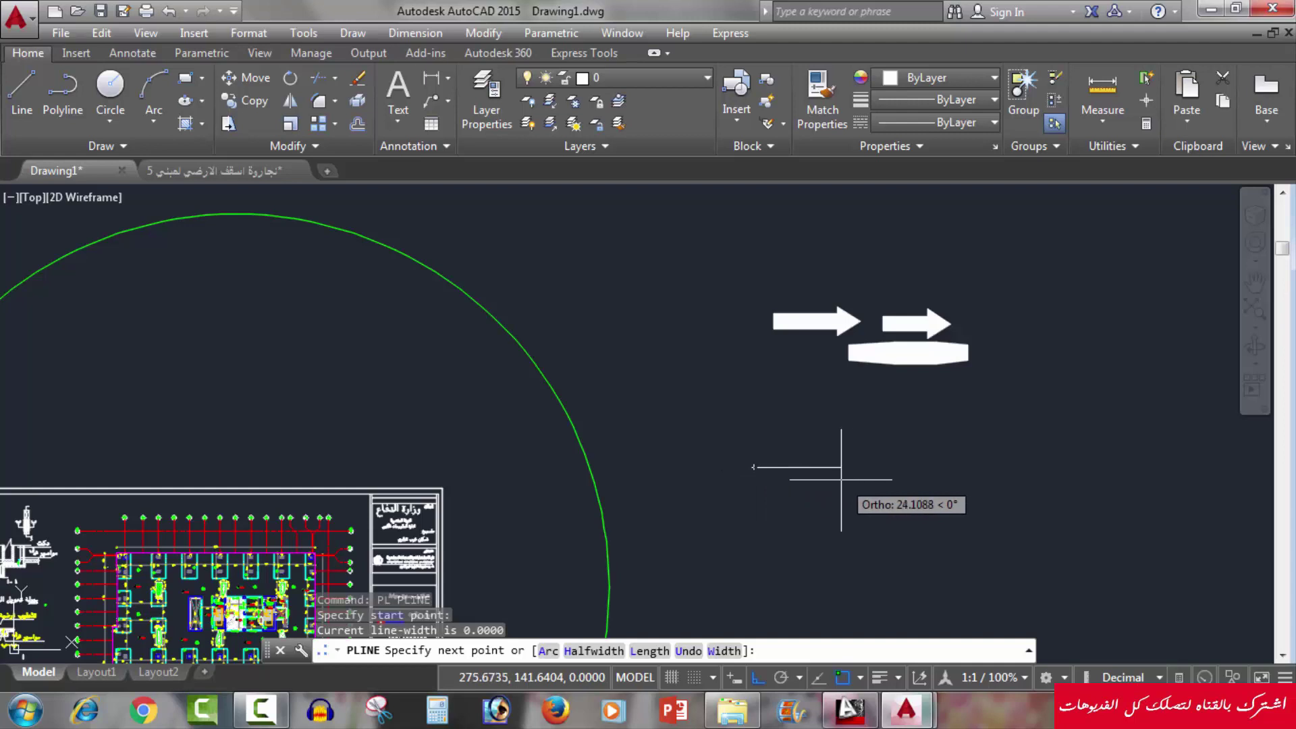
{"action": "left_click", "coordinate": [840, 468]}
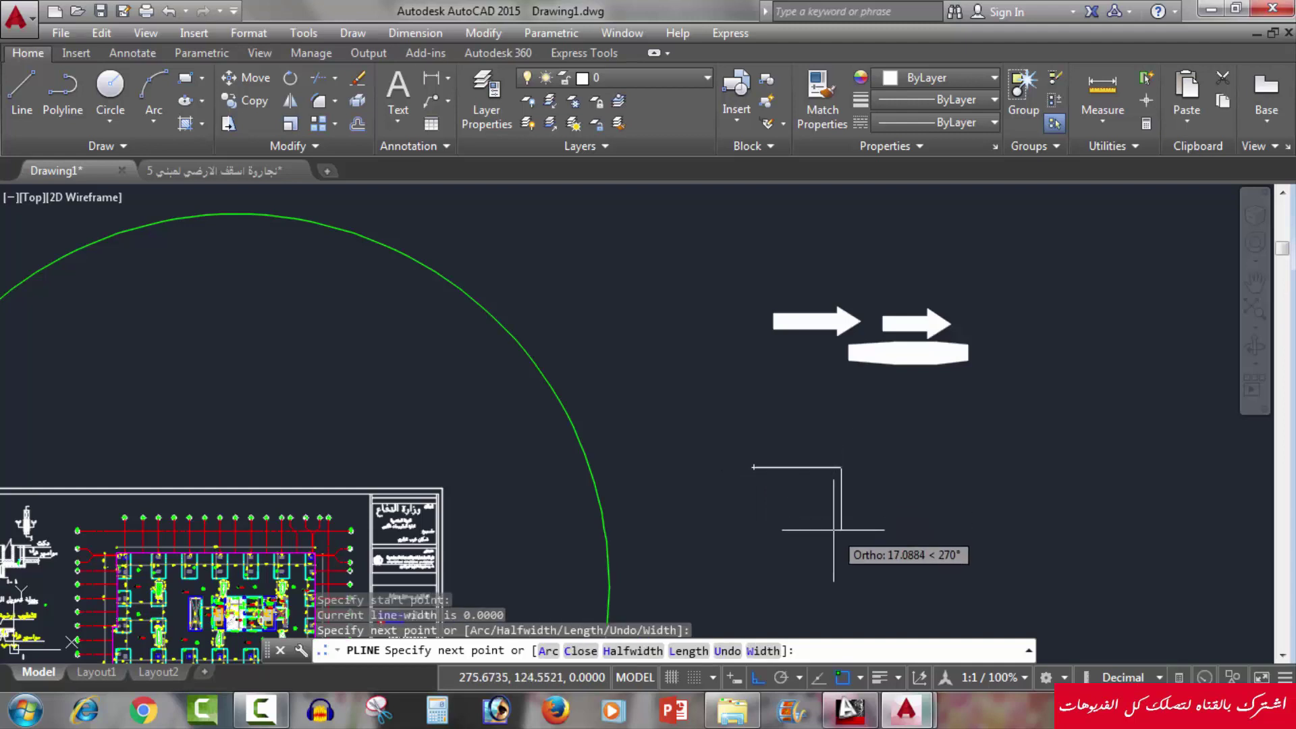
{"action": "key", "text": "Escape"}
{"action": "left_click", "coordinate": [824, 413]}
{"action": "left_click", "coordinate": [786, 485]}
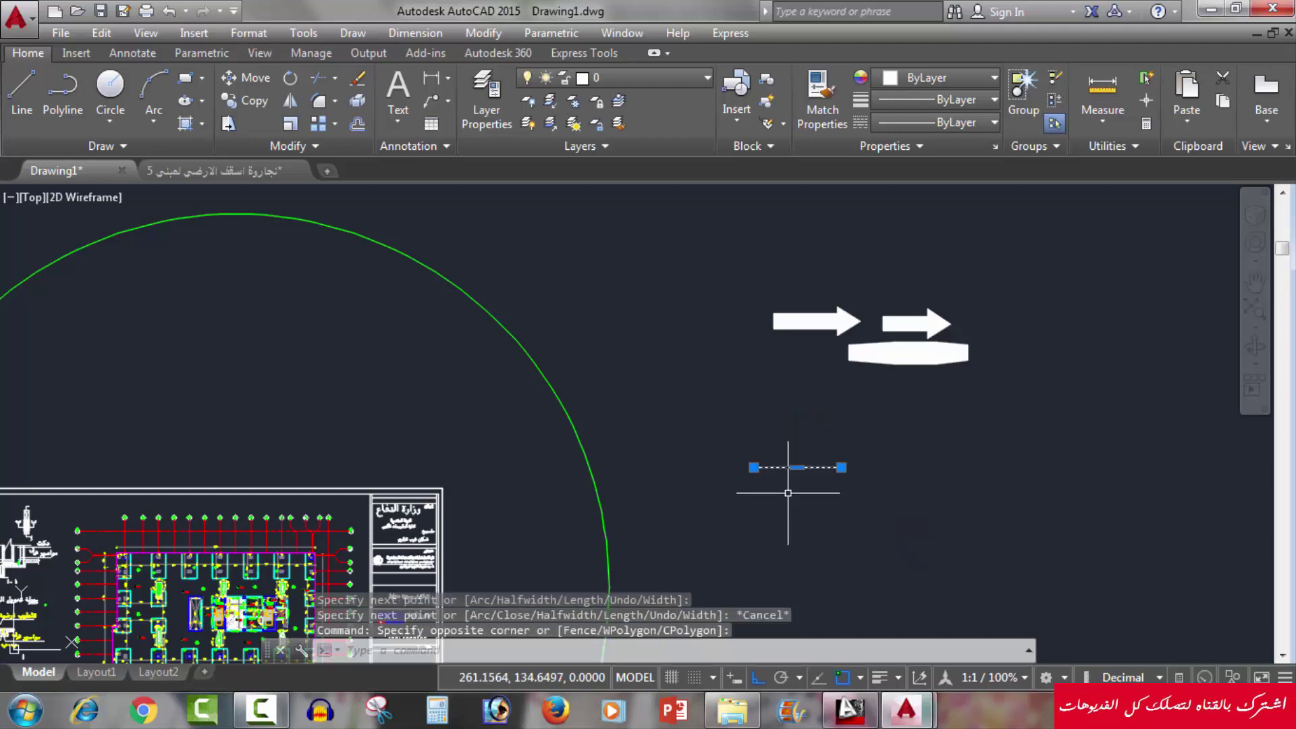
{"action": "key", "text": "Delete"}
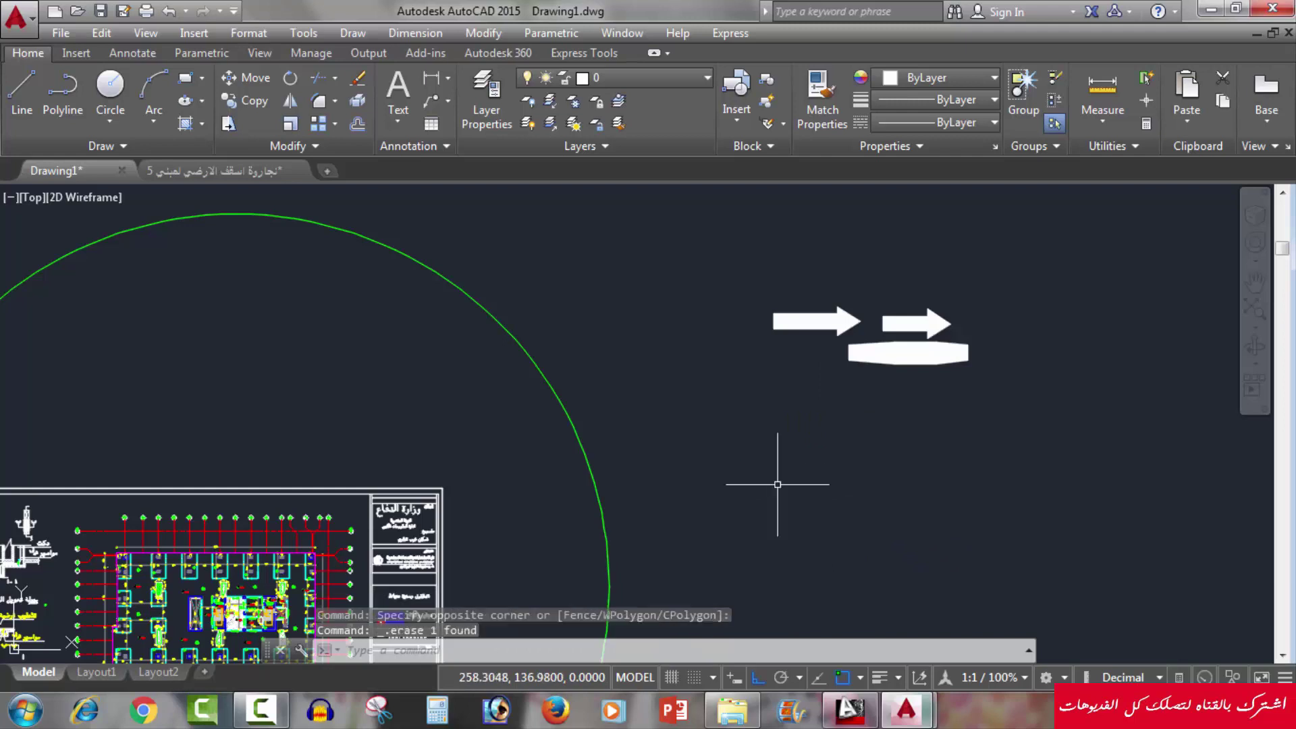
{"action": "type", "text": "PL"}
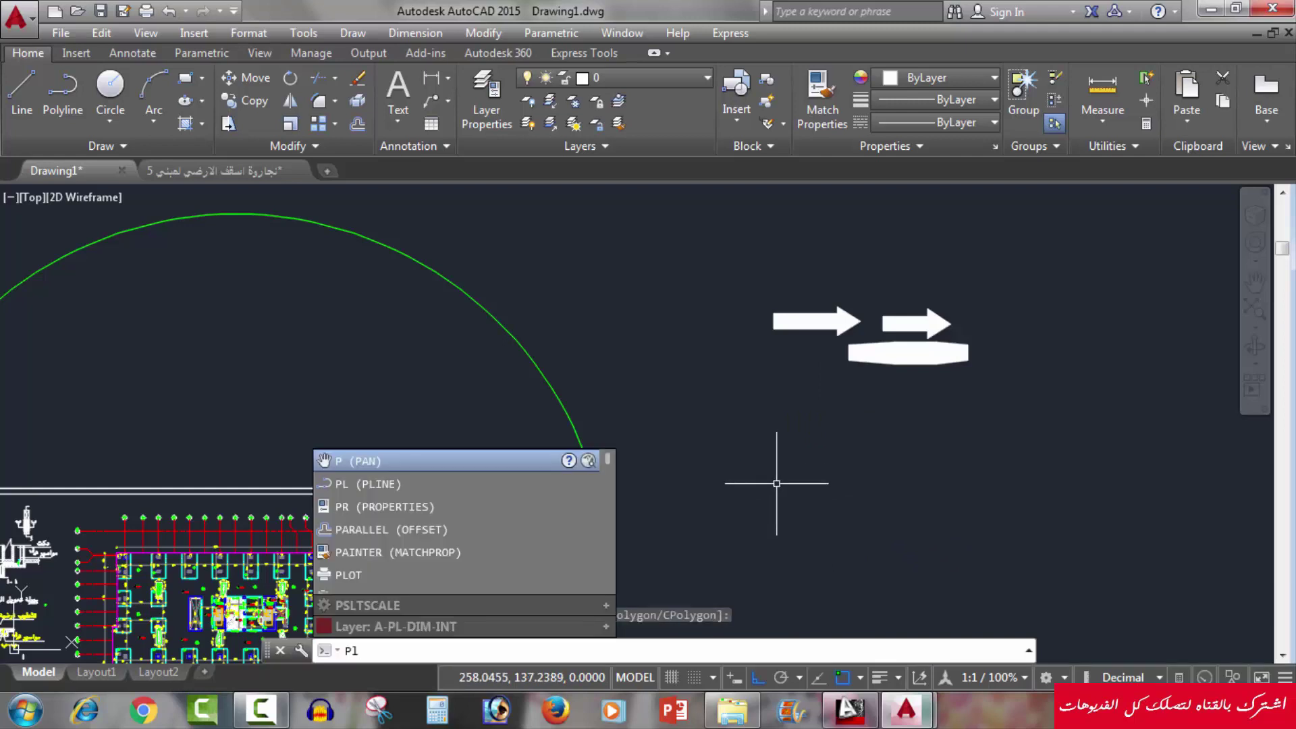
{"action": "key", "text": "Return"}
{"action": "left_click", "coordinate": [741, 474]}
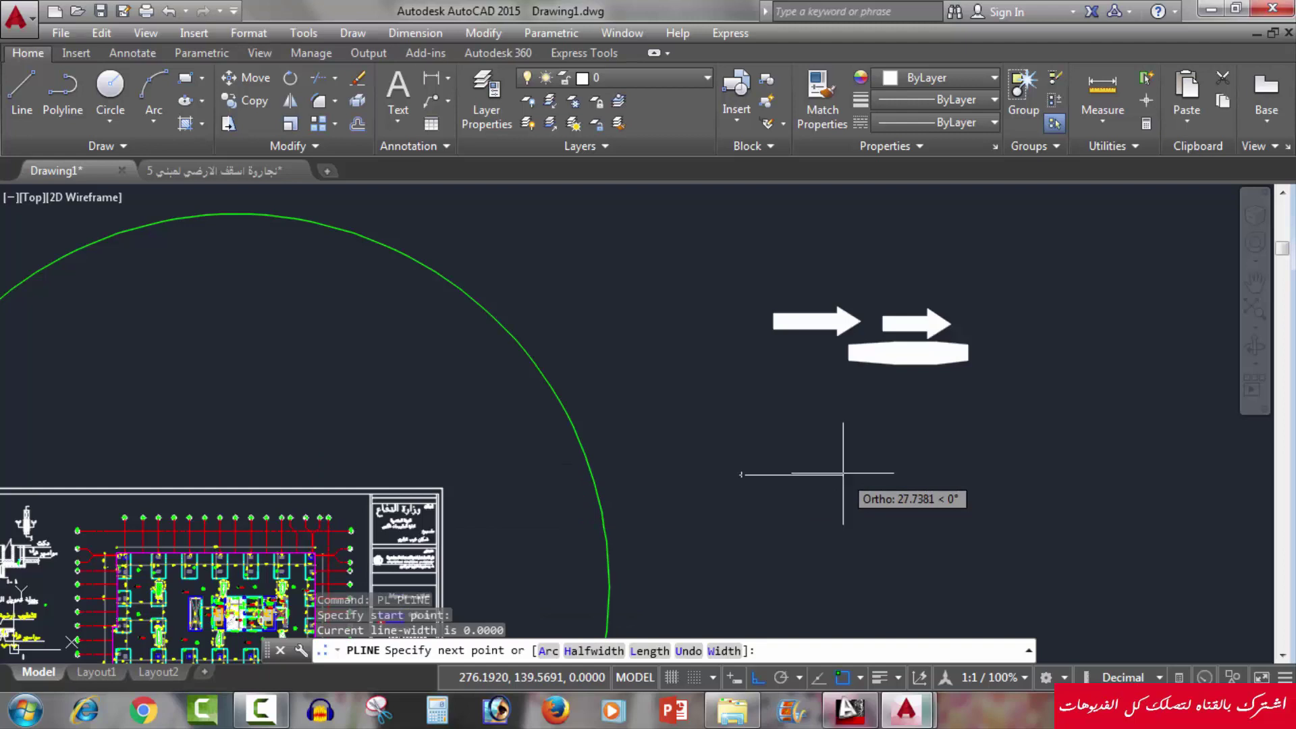
{"action": "type", "text": "h"}
{"action": "key", "text": "Return"}
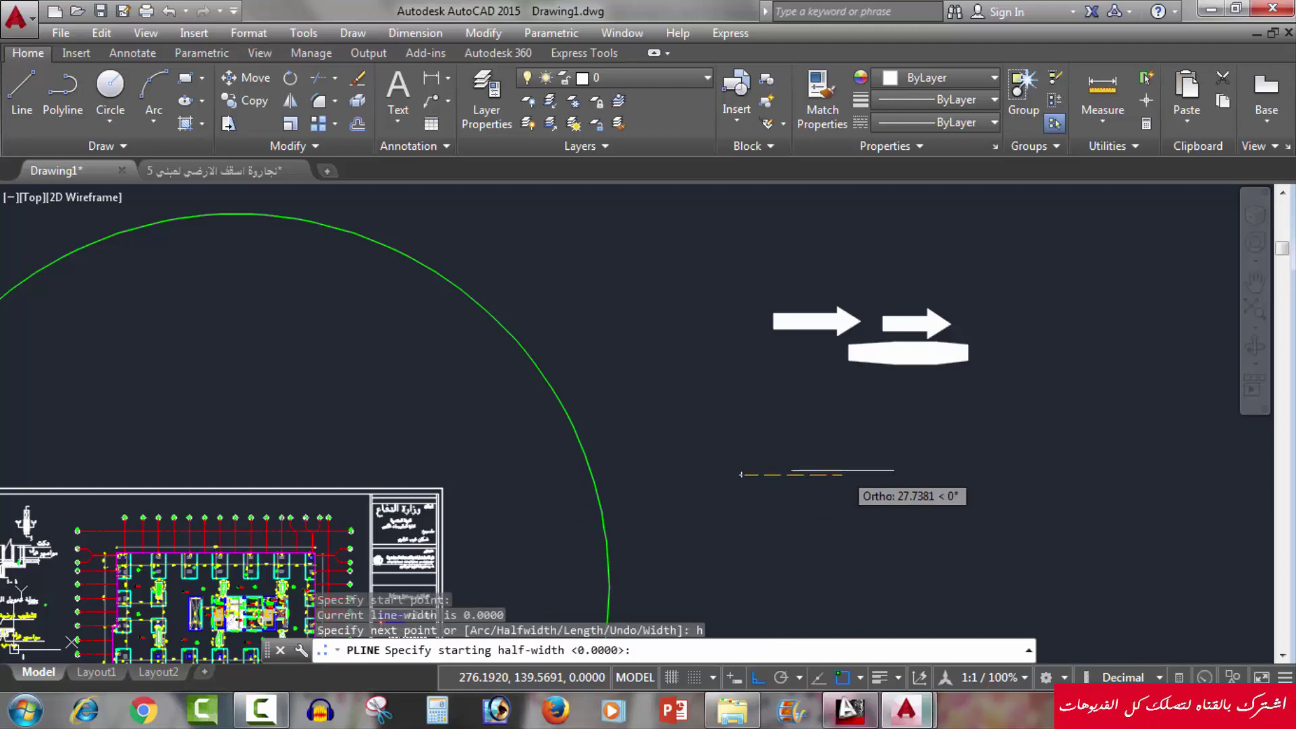
{"action": "type", "text": "2"}
{"action": "key", "text": "Return"}
{"action": "type", "text": "2"}
{"action": "key", "text": "Return"}
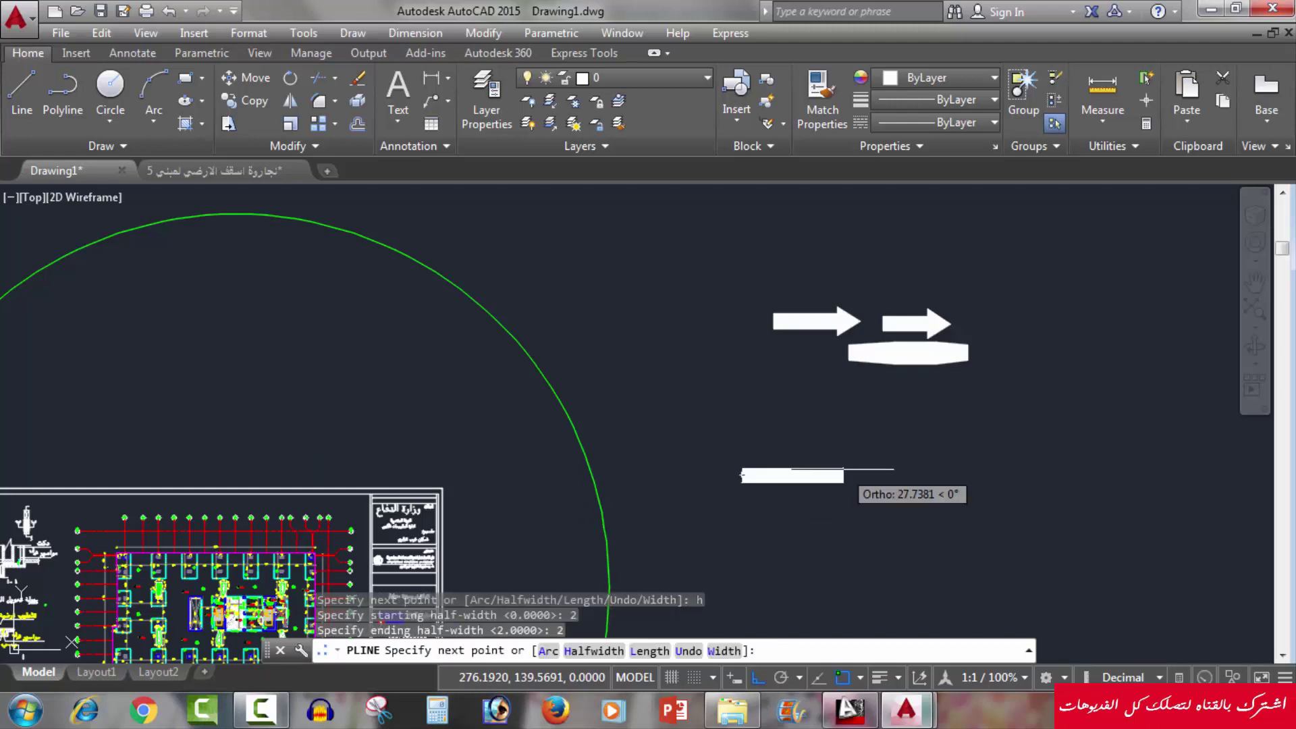
{"action": "key", "text": "Return"}
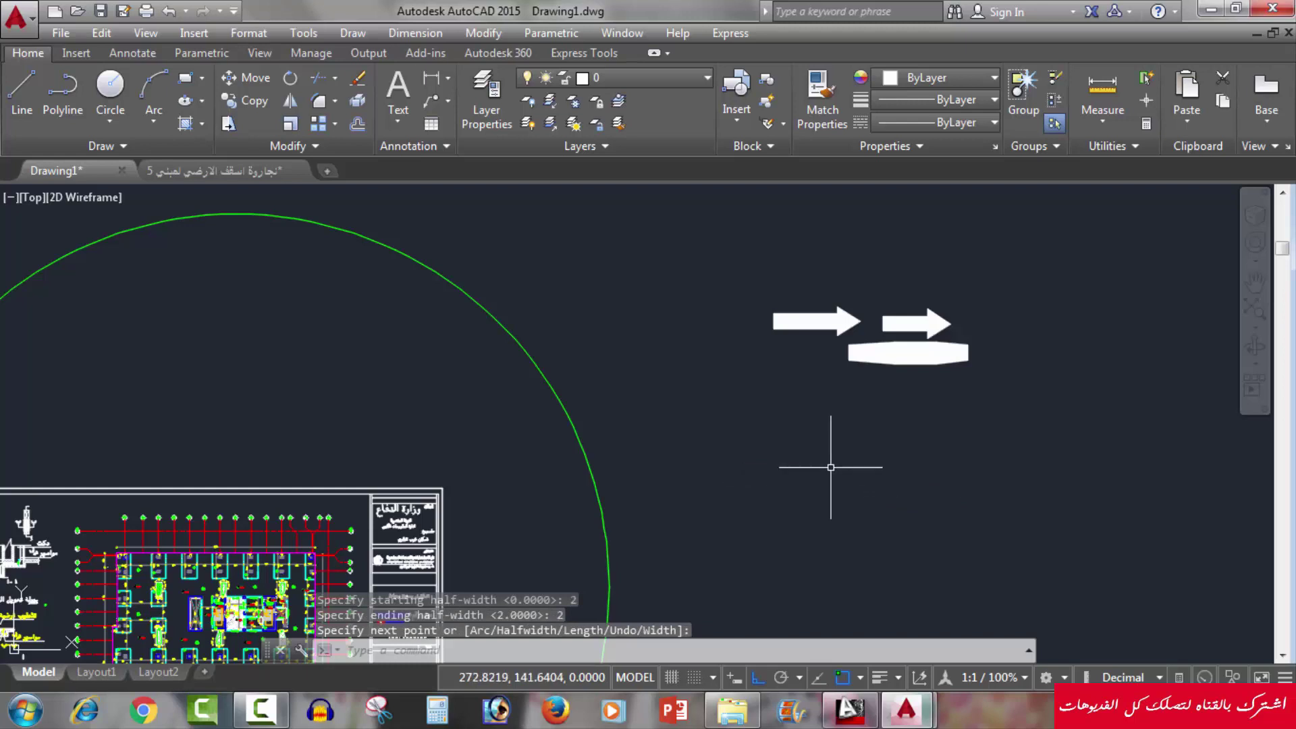
{"action": "type", "text": "p"}
{"action": "key", "text": "Return"}
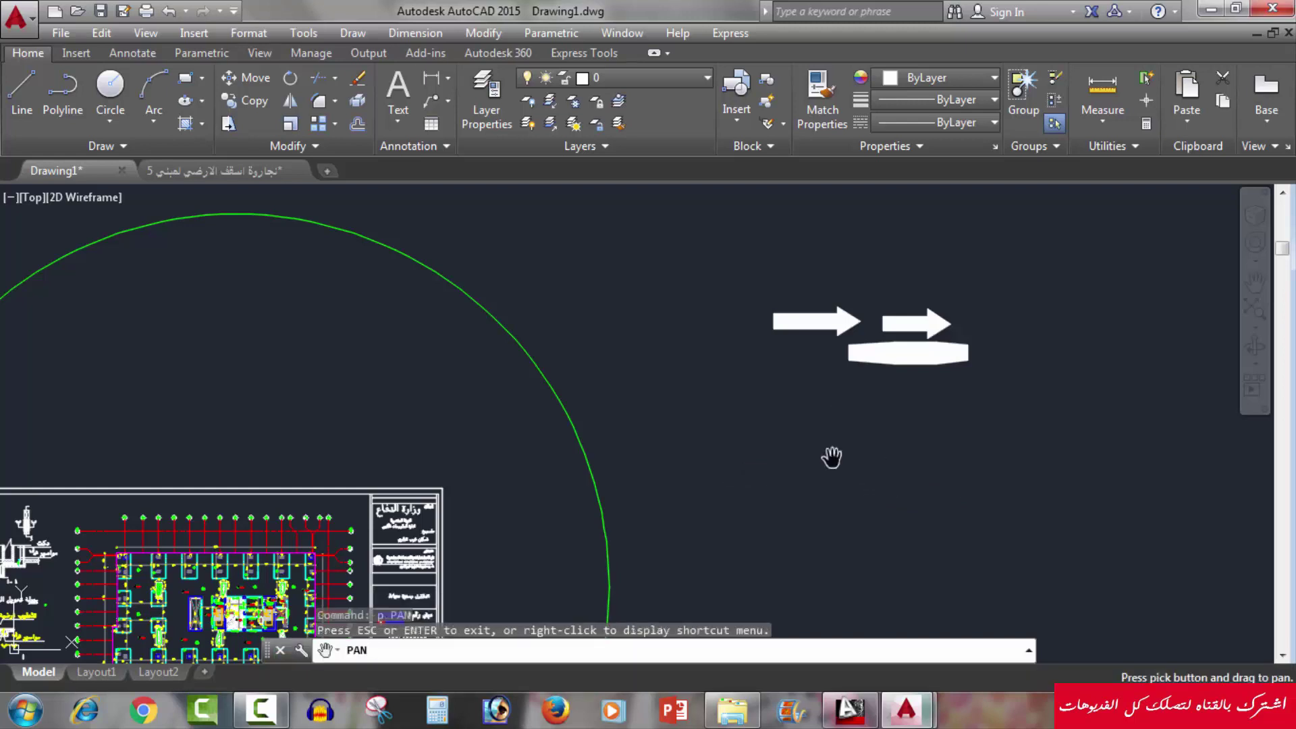
{"action": "key", "text": "Escape"}
{"action": "key", "text": "Escape"}
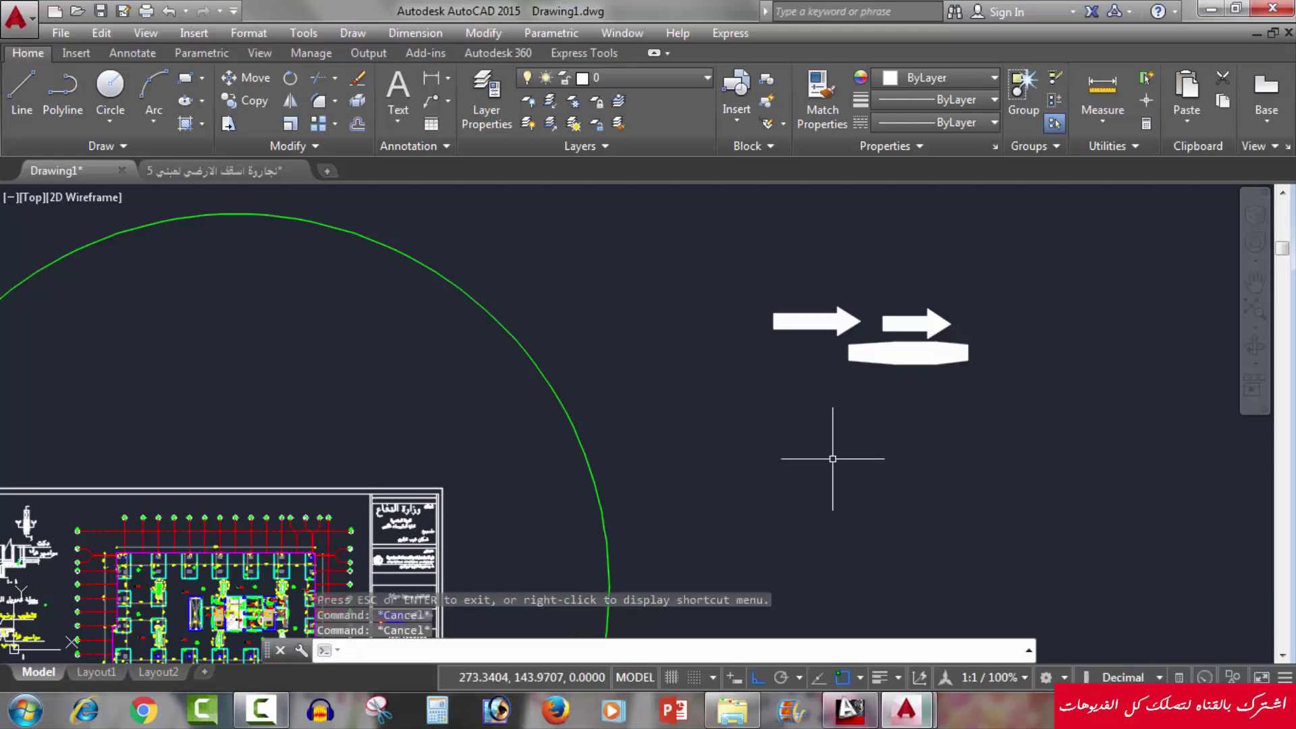
Step: Draw a wide bracket-shaped polyline of four segments
{"action": "type", "text": "Pl"}
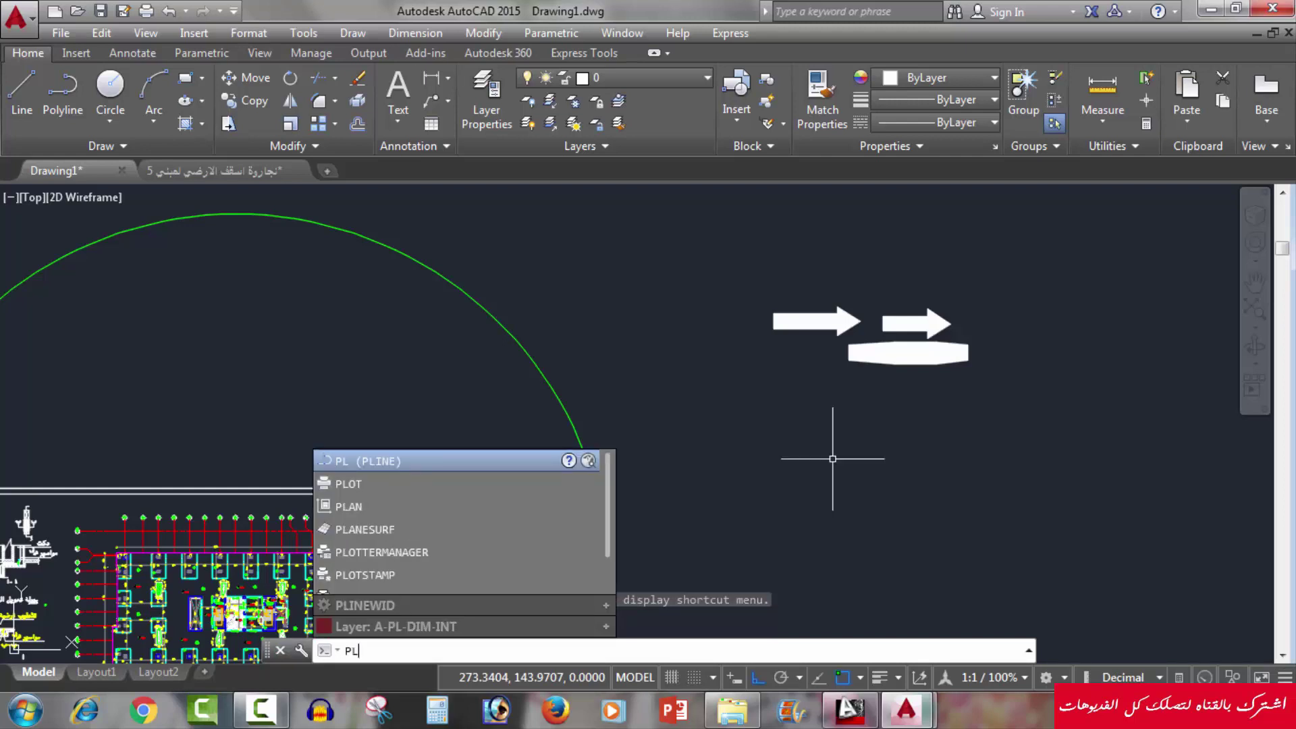
{"action": "key", "text": "Return"}
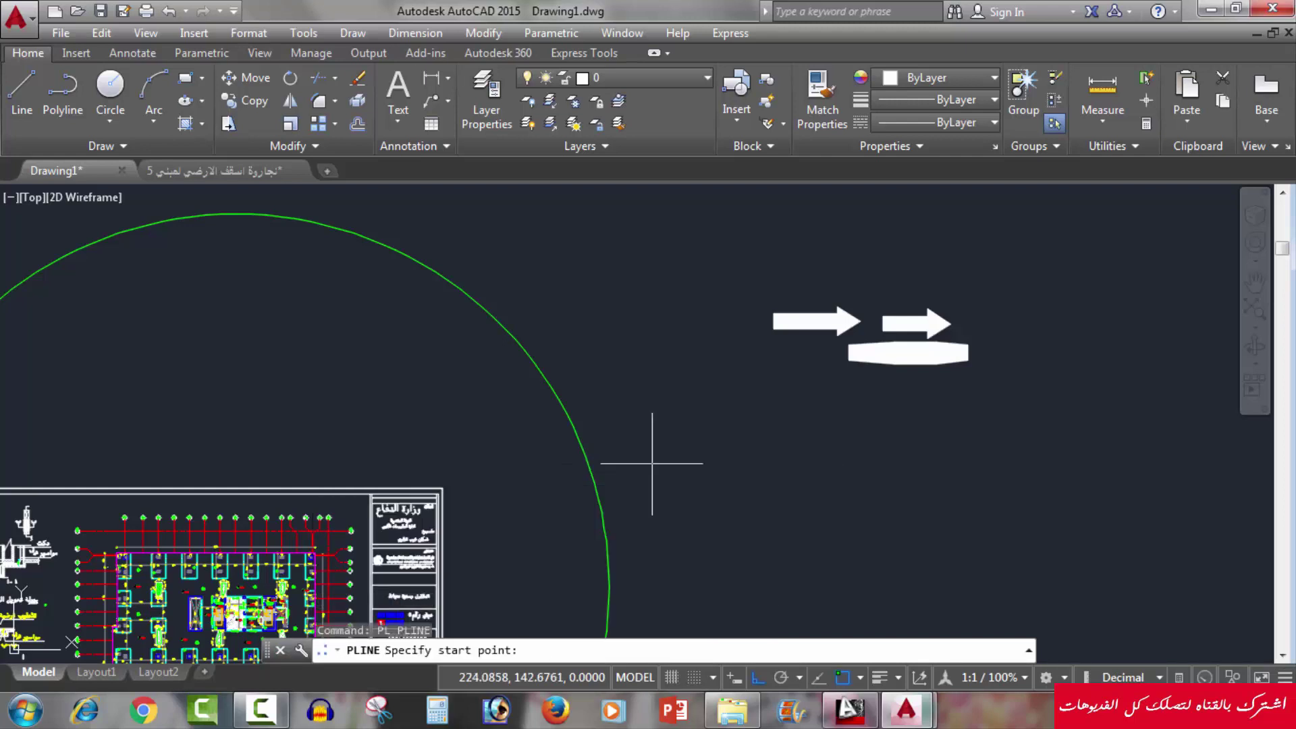
{"action": "left_click", "coordinate": [652, 463]}
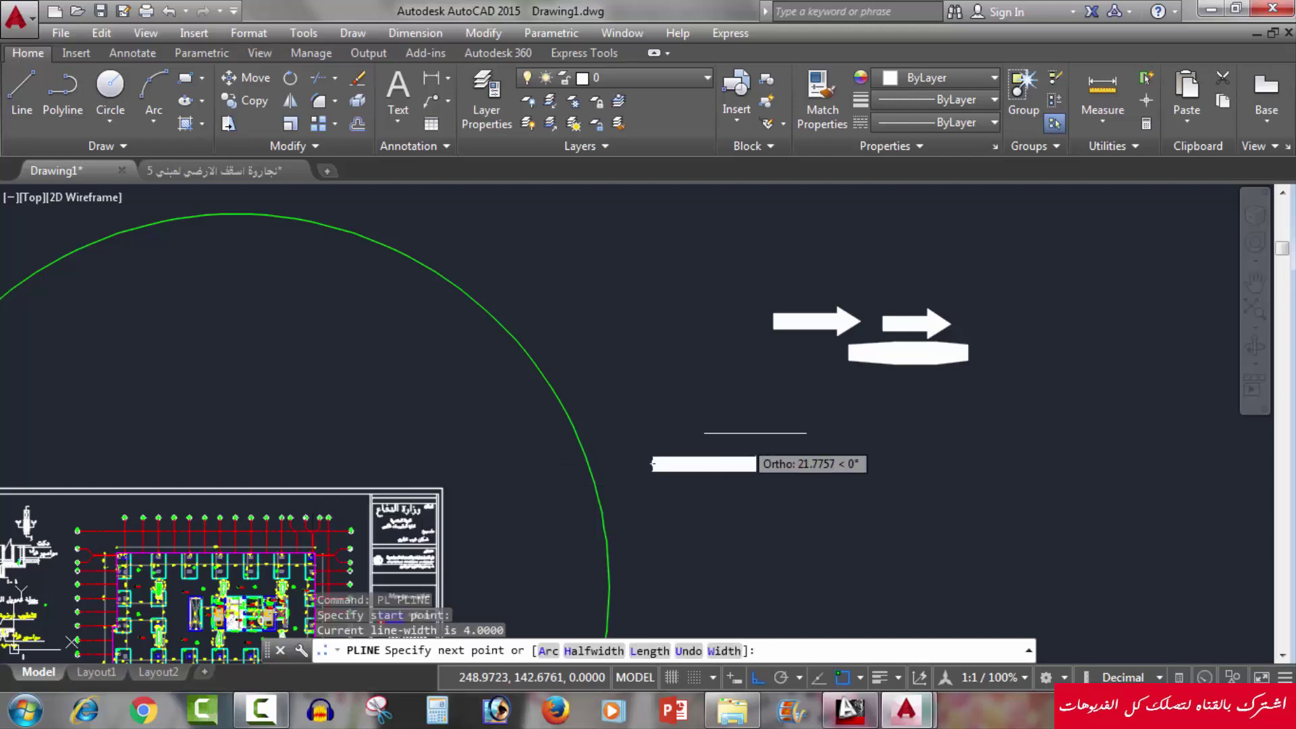
{"action": "left_click", "coordinate": [788, 521]}
{"action": "left_click", "coordinate": [874, 510]}
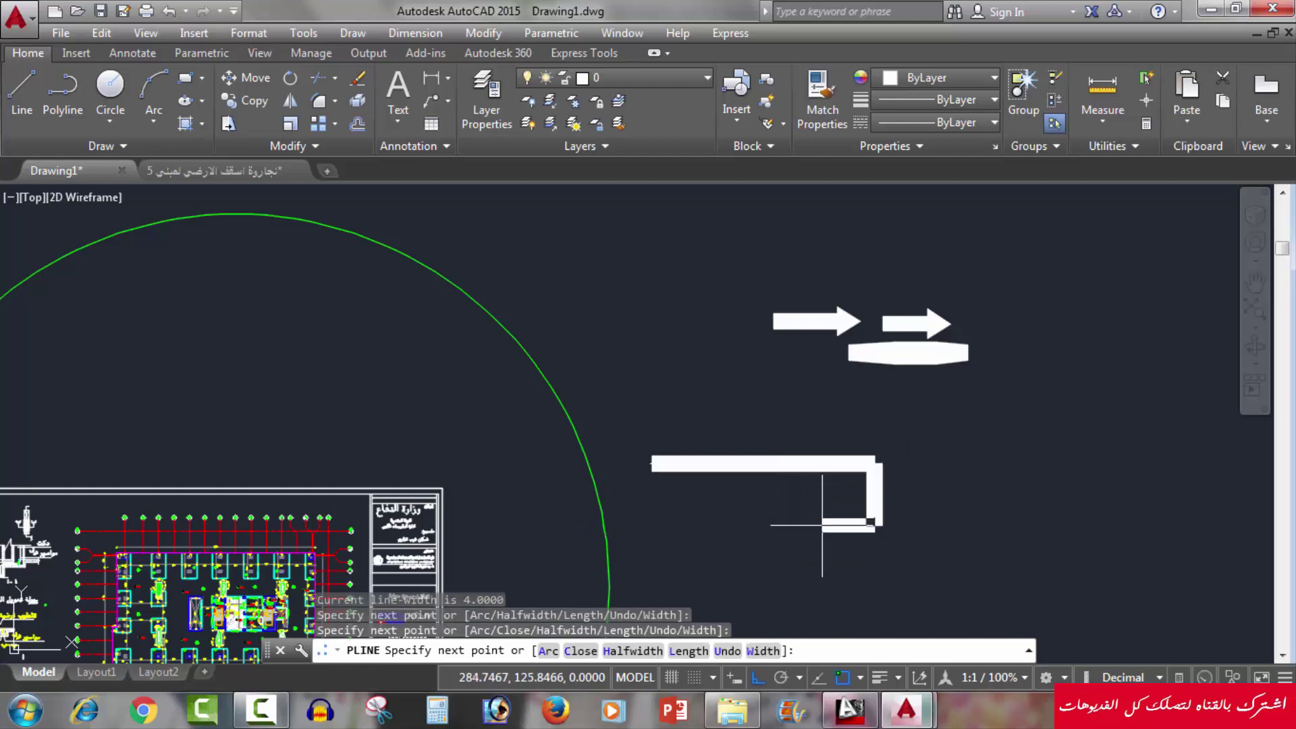
{"action": "left_click", "coordinate": [874, 525]}
{"action": "left_click", "coordinate": [767, 525]}
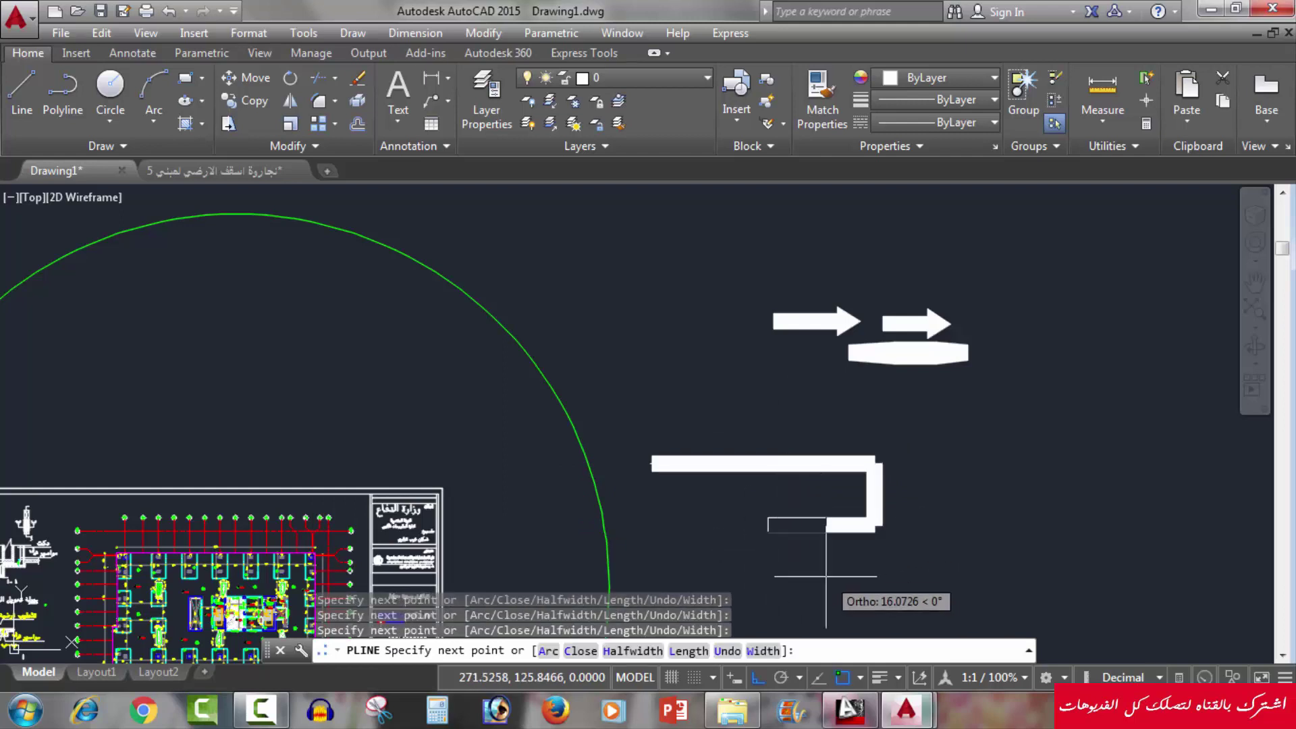
{"action": "key", "text": "Escape"}
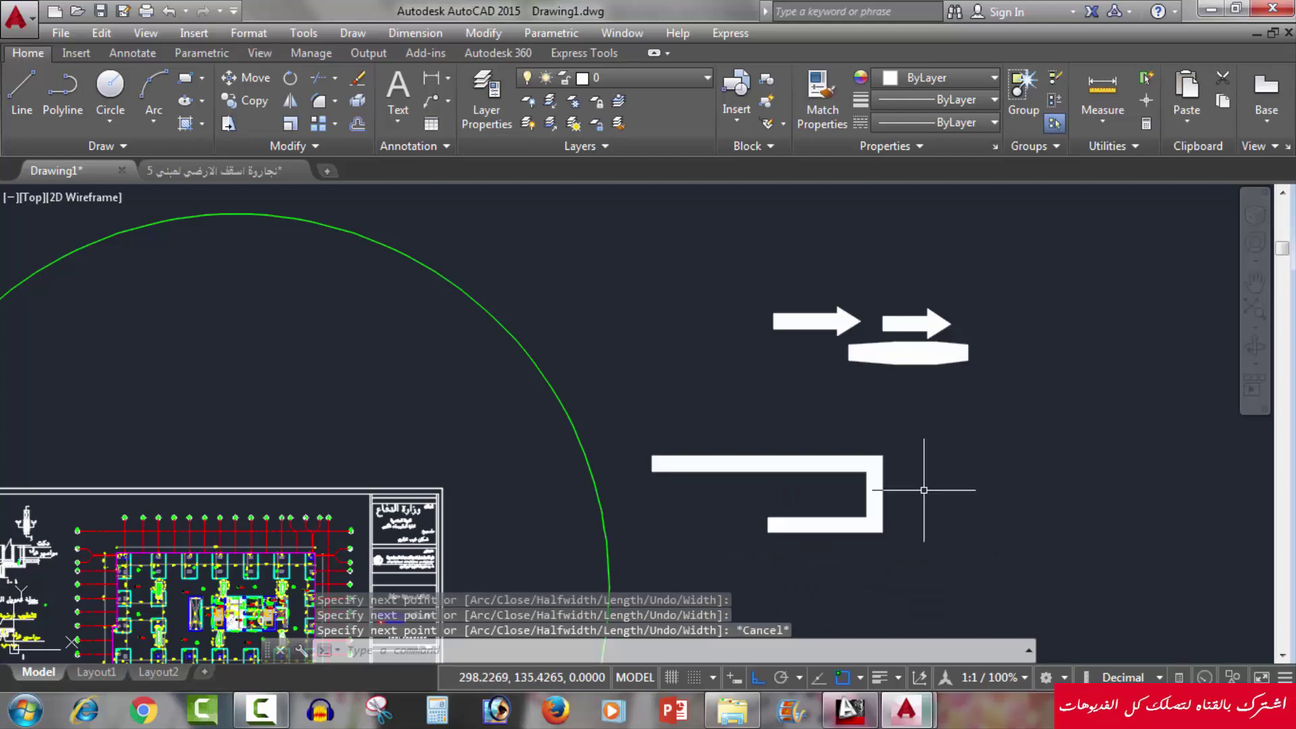
Step: Draw a thin two-segment corner polyline with half-widths 0 and 0
{"action": "type", "text": "p"}
{"action": "key", "text": "Return"}
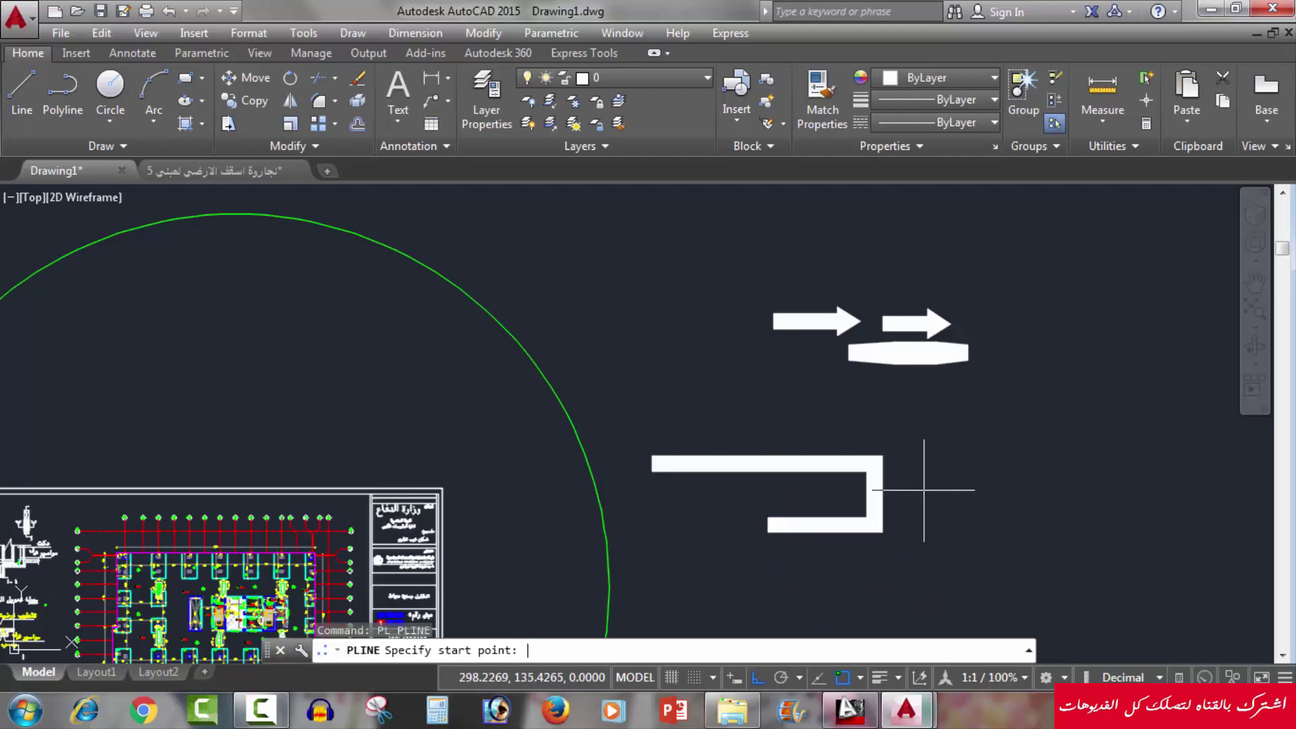
{"action": "left_click", "coordinate": [996, 488]}
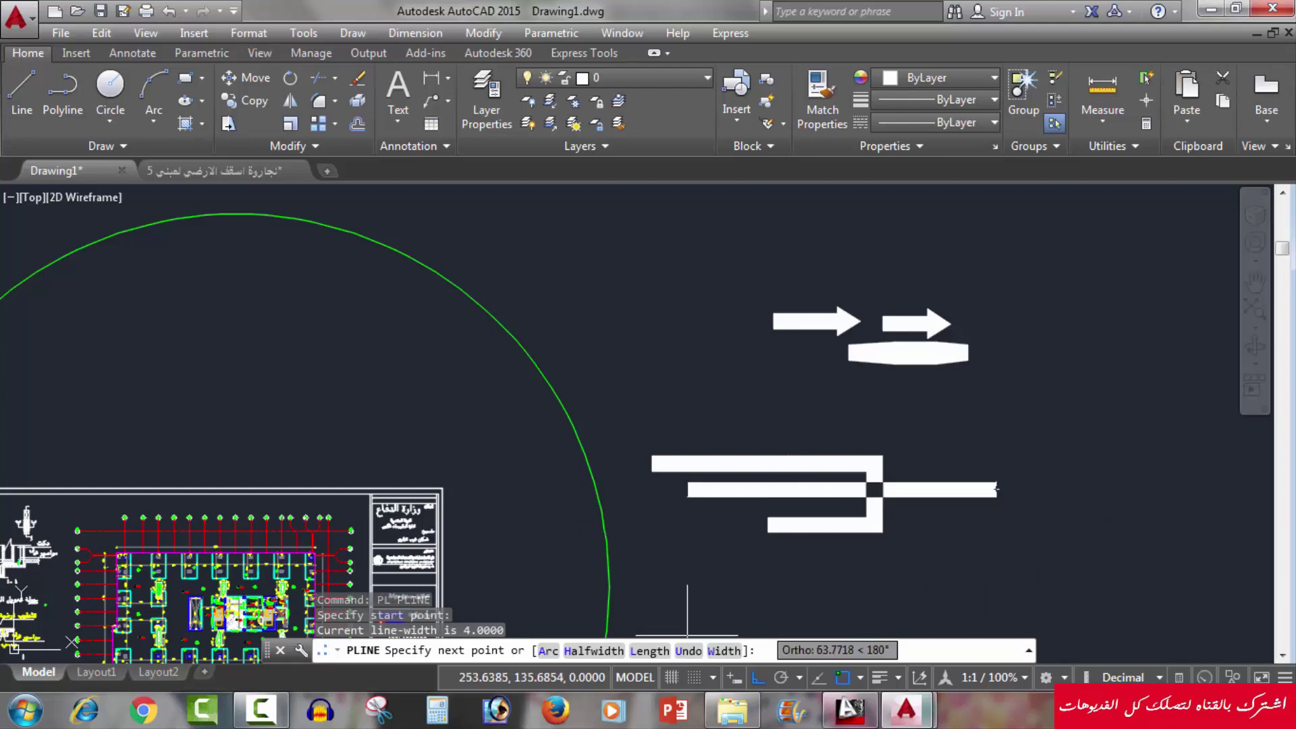
{"action": "left_click", "coordinate": [582, 651]}
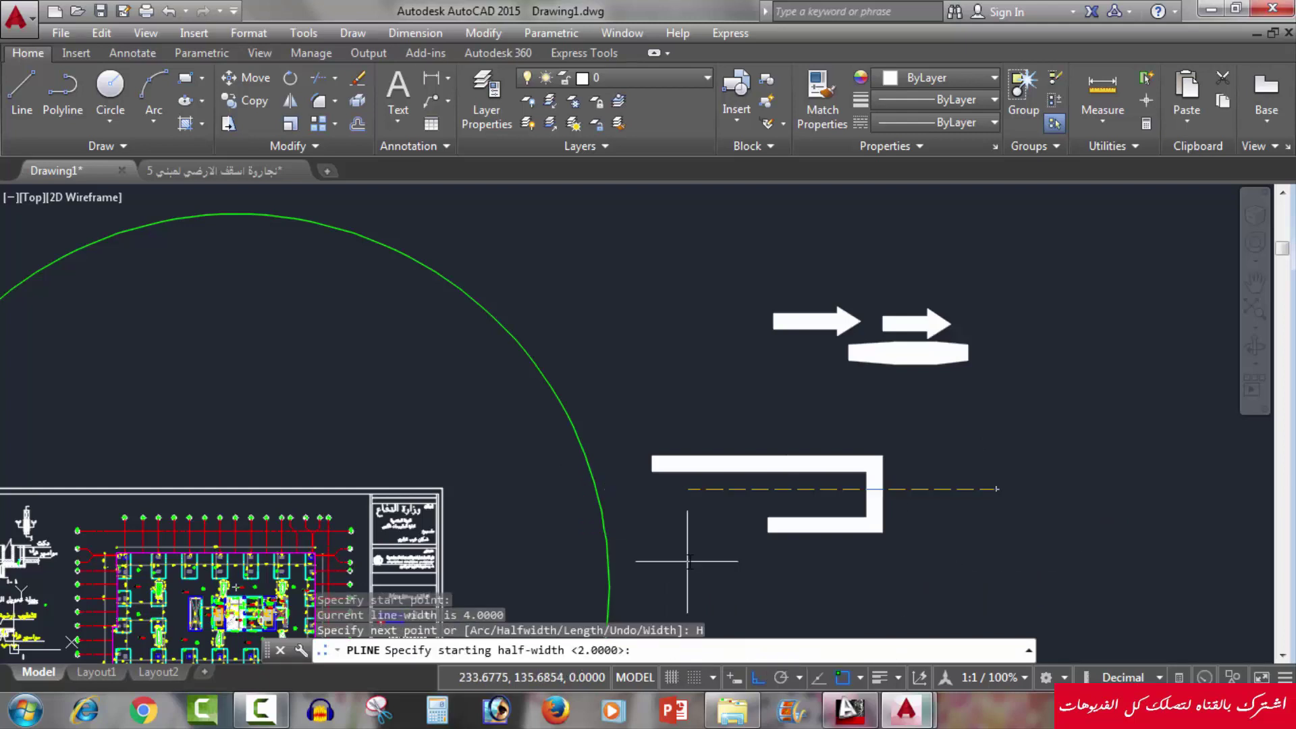
{"action": "type", "text": "0"}
{"action": "key", "text": "Return"}
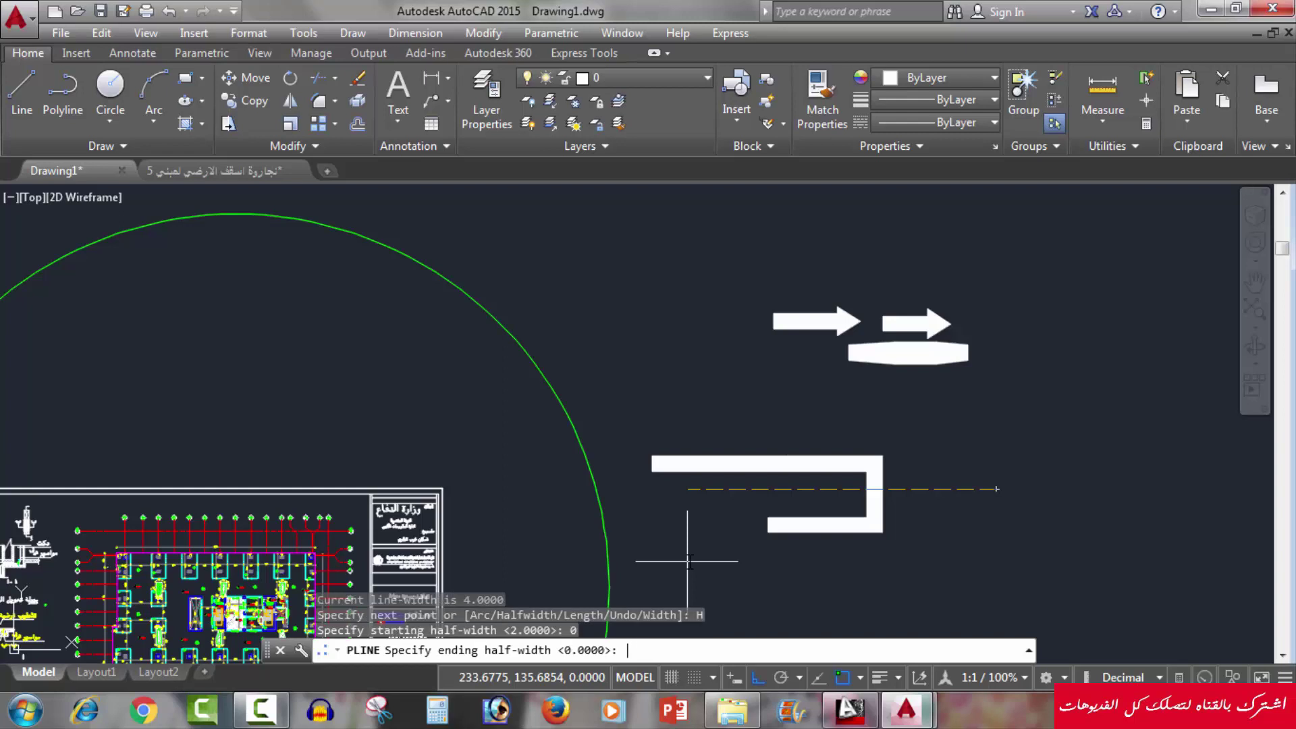
{"action": "key", "text": "Return"}
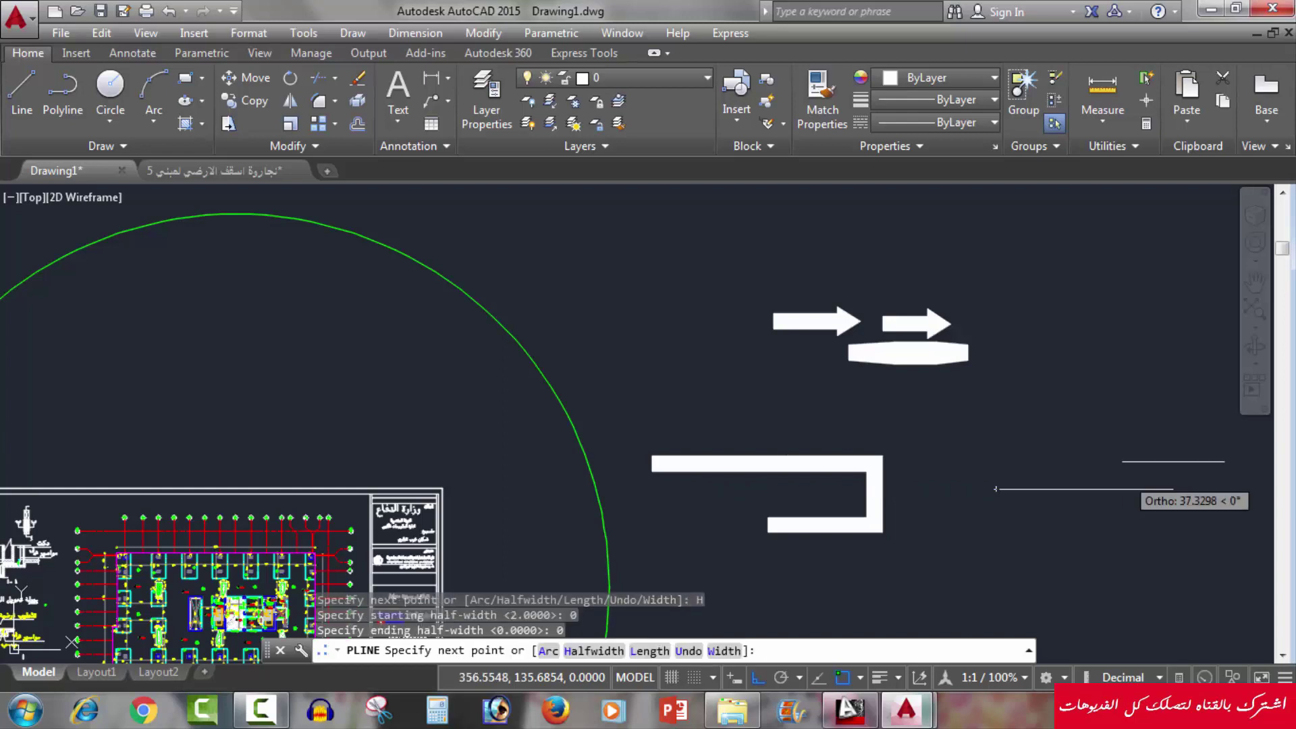
{"action": "left_click", "coordinate": [1138, 458]}
{"action": "left_click", "coordinate": [1114, 587]}
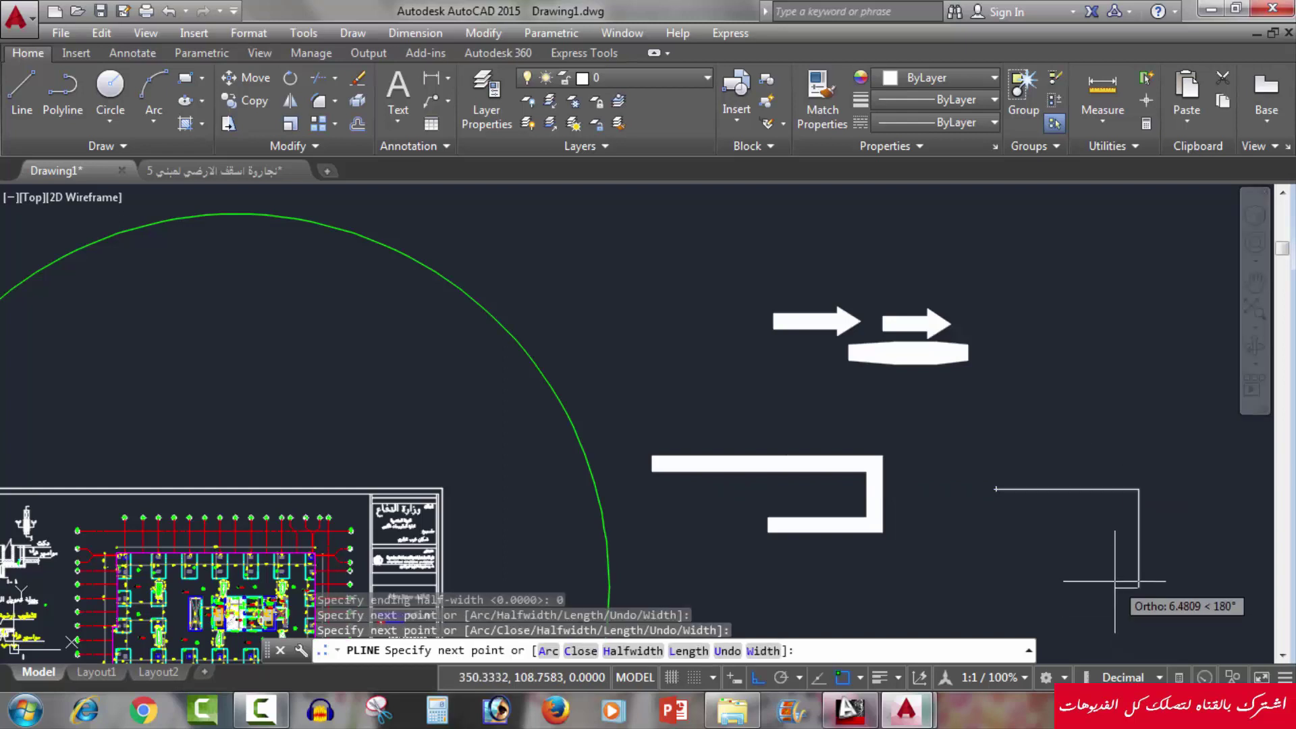
{"action": "key", "text": "Escape"}
Step: Window-select all five practice shapes and delete them
{"action": "middle_click_drag", "start_coordinate": [997, 522], "coordinate": [894, 440]}
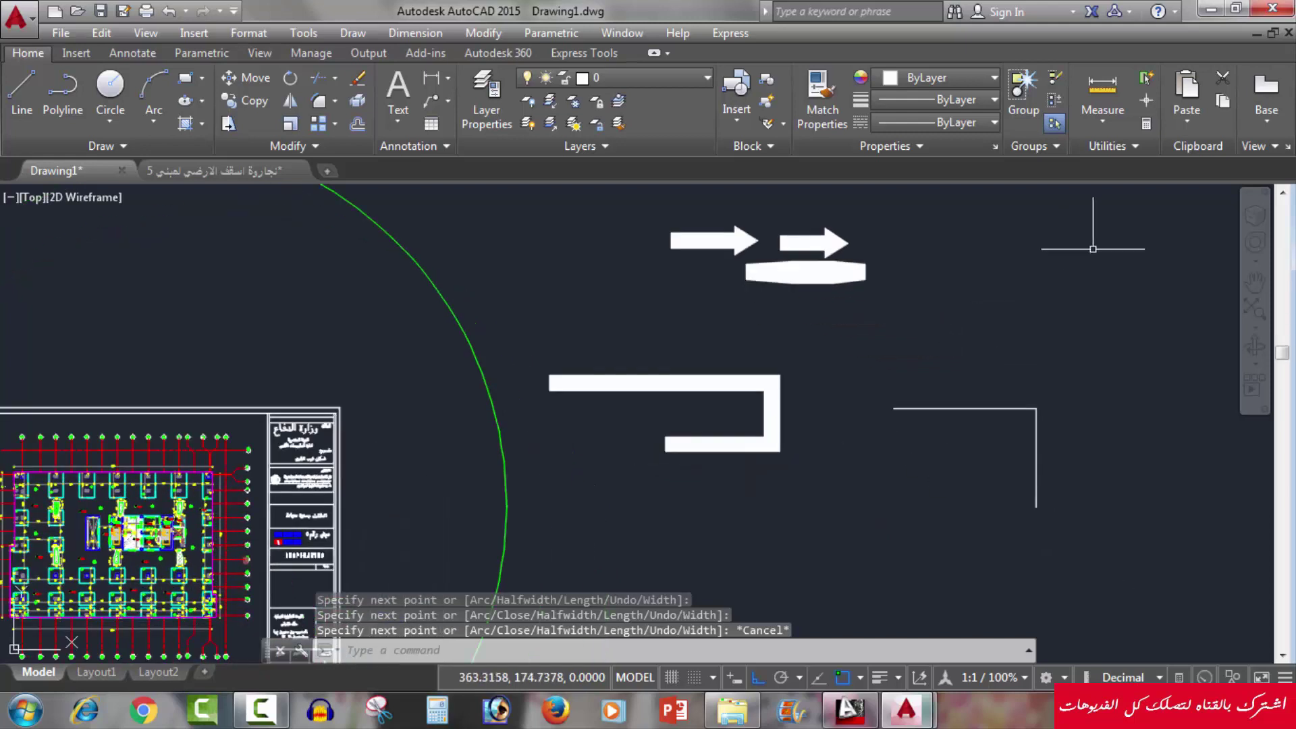
{"action": "left_click", "coordinate": [1137, 197]}
{"action": "left_click", "coordinate": [652, 572]}
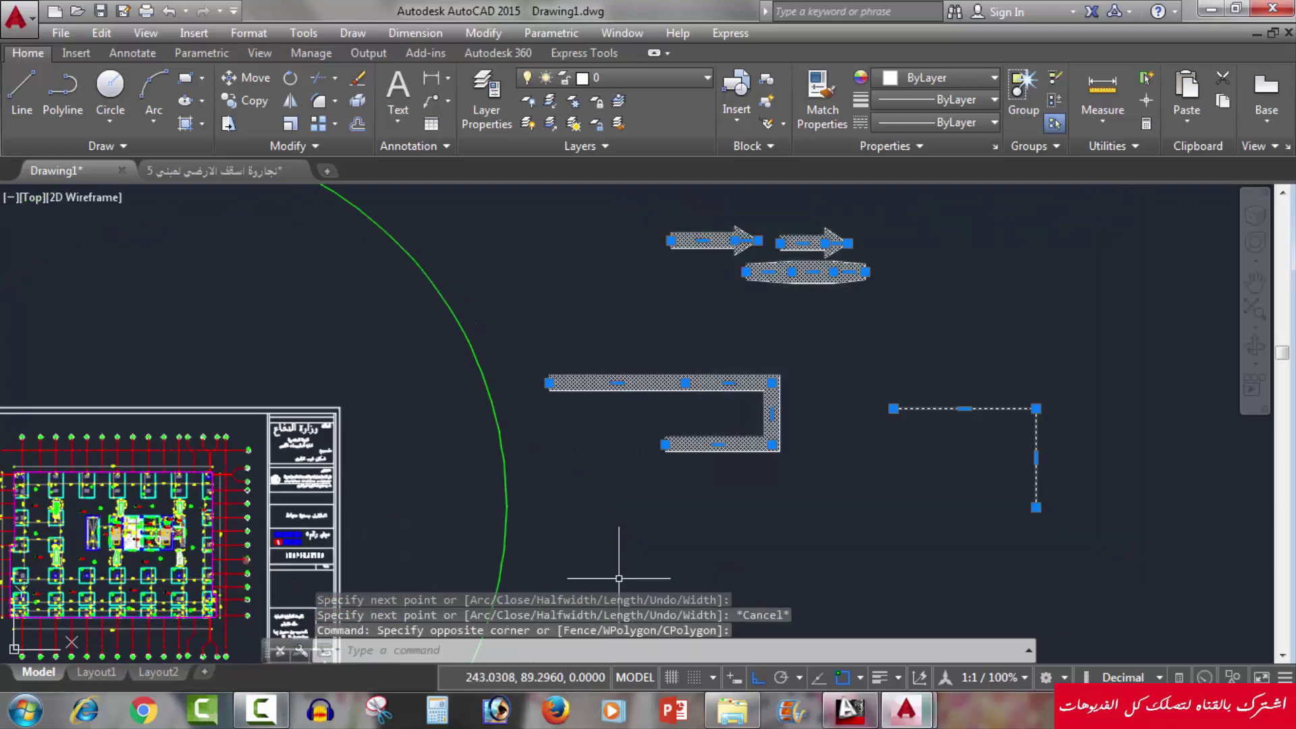
{"action": "key", "text": "Delete"}
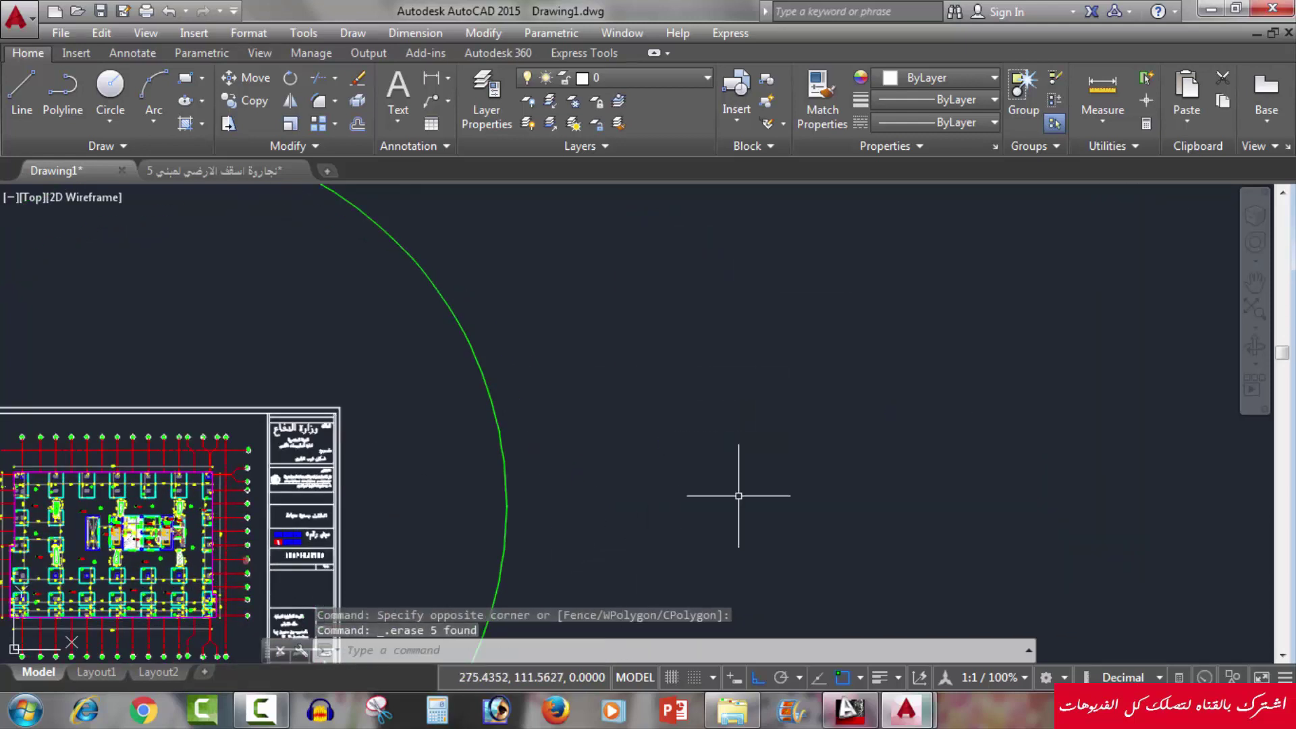
Step: Draw a polyline with three 40-unit sides and close it into a square
{"action": "type", "text": "pl"}
{"action": "key", "text": "Return"}
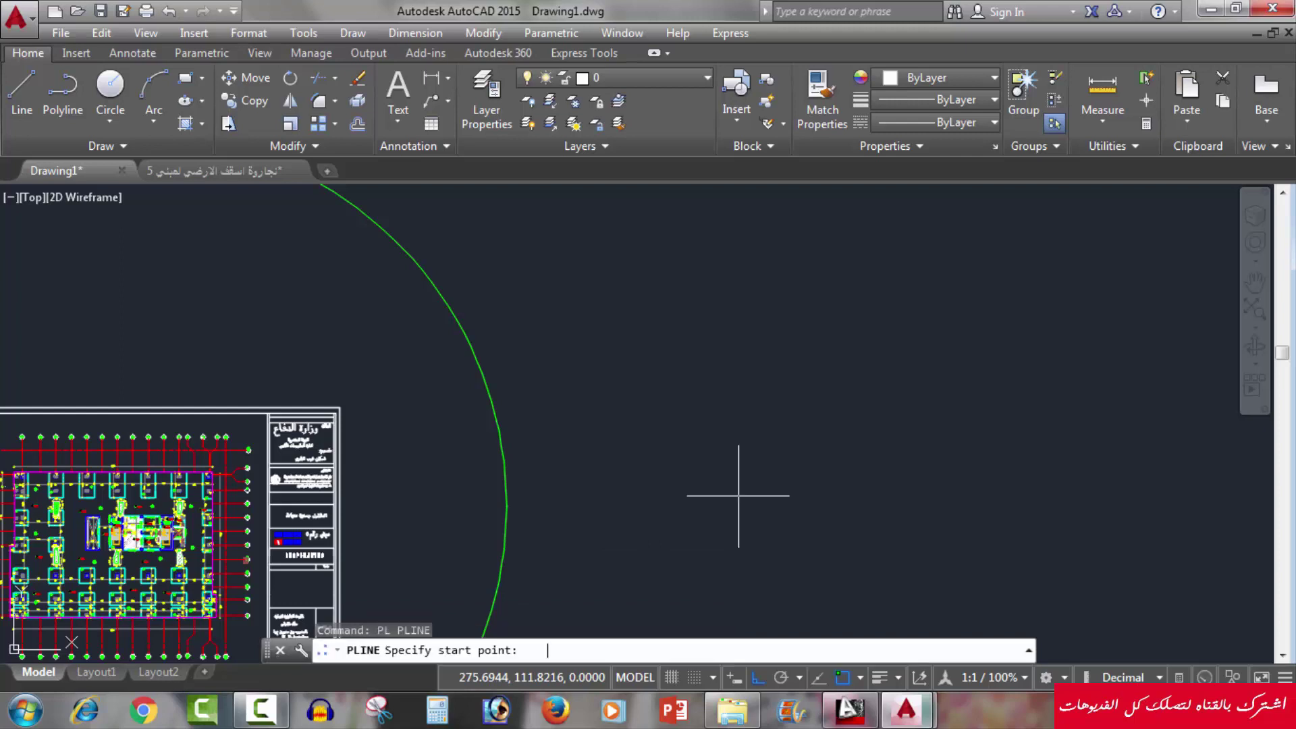
{"action": "left_click", "coordinate": [669, 351]}
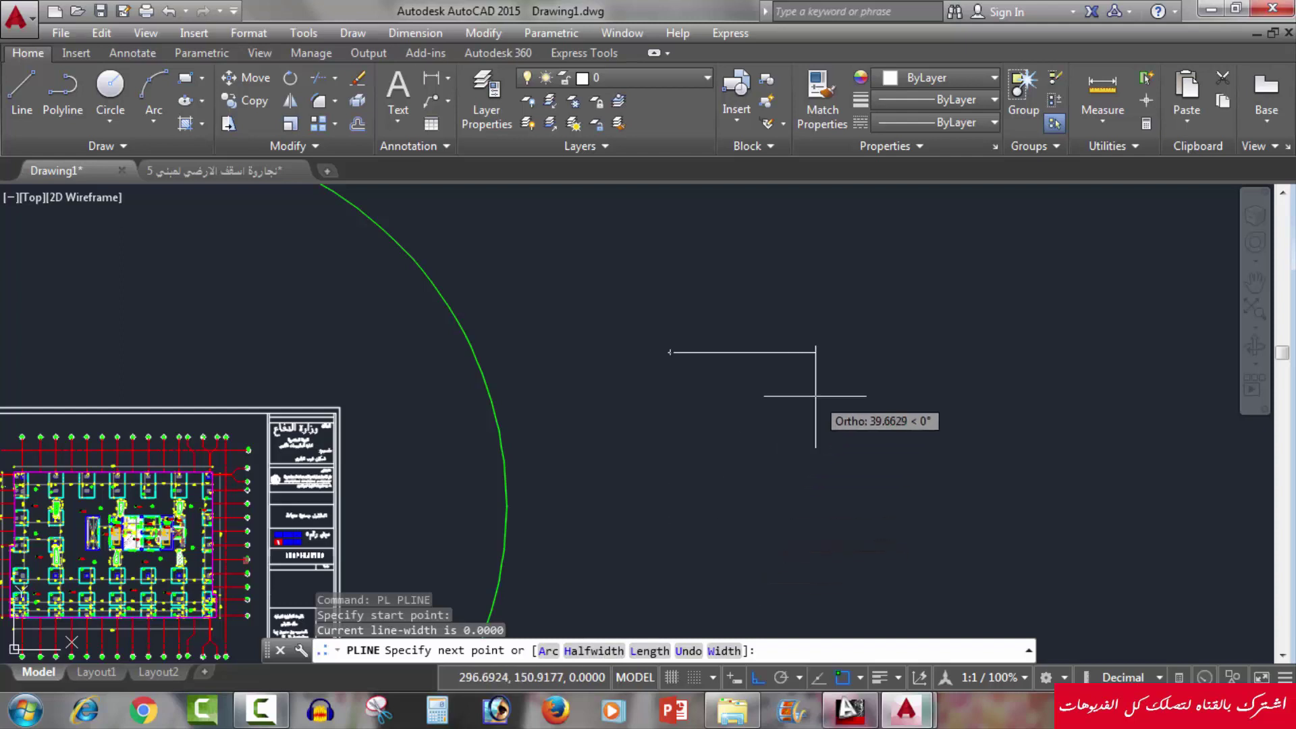
{"action": "type", "text": "4"}
{"action": "type", "text": "0"}
{"action": "key", "text": "Return"}
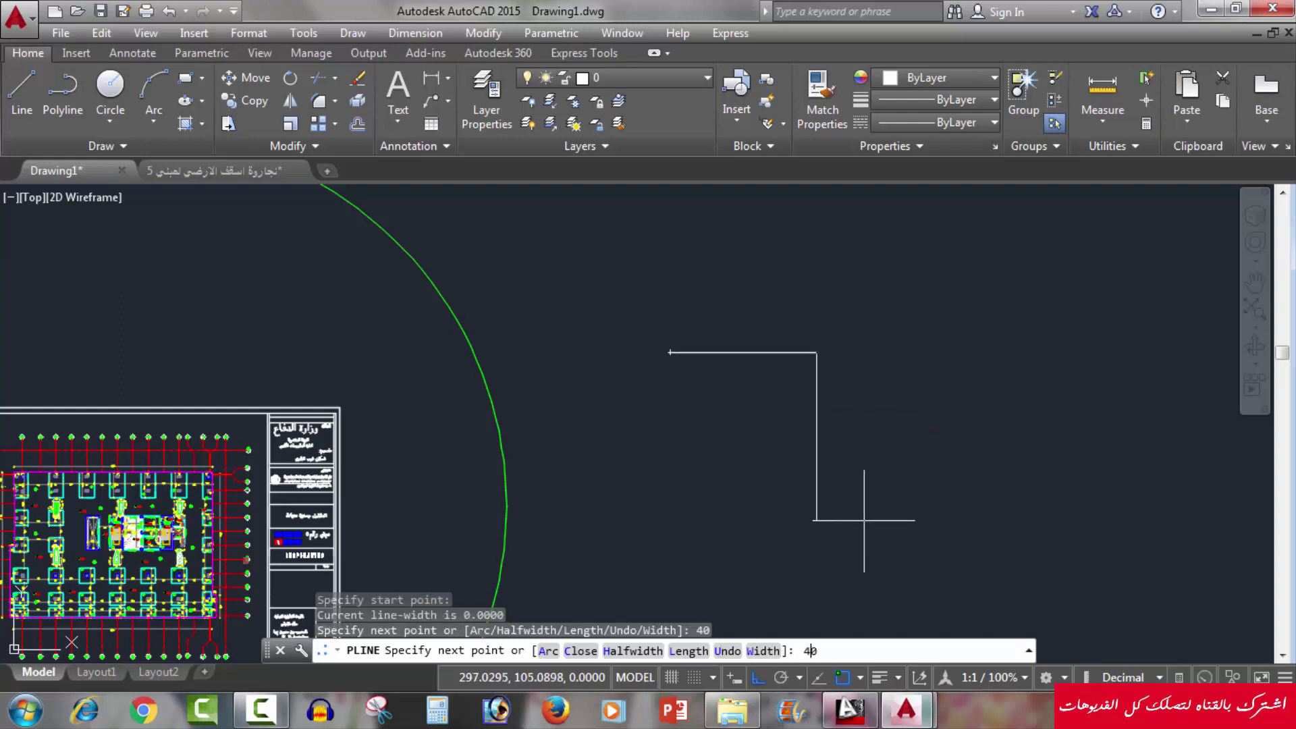
{"action": "type", "text": "40"}
{"action": "key", "text": "Return"}
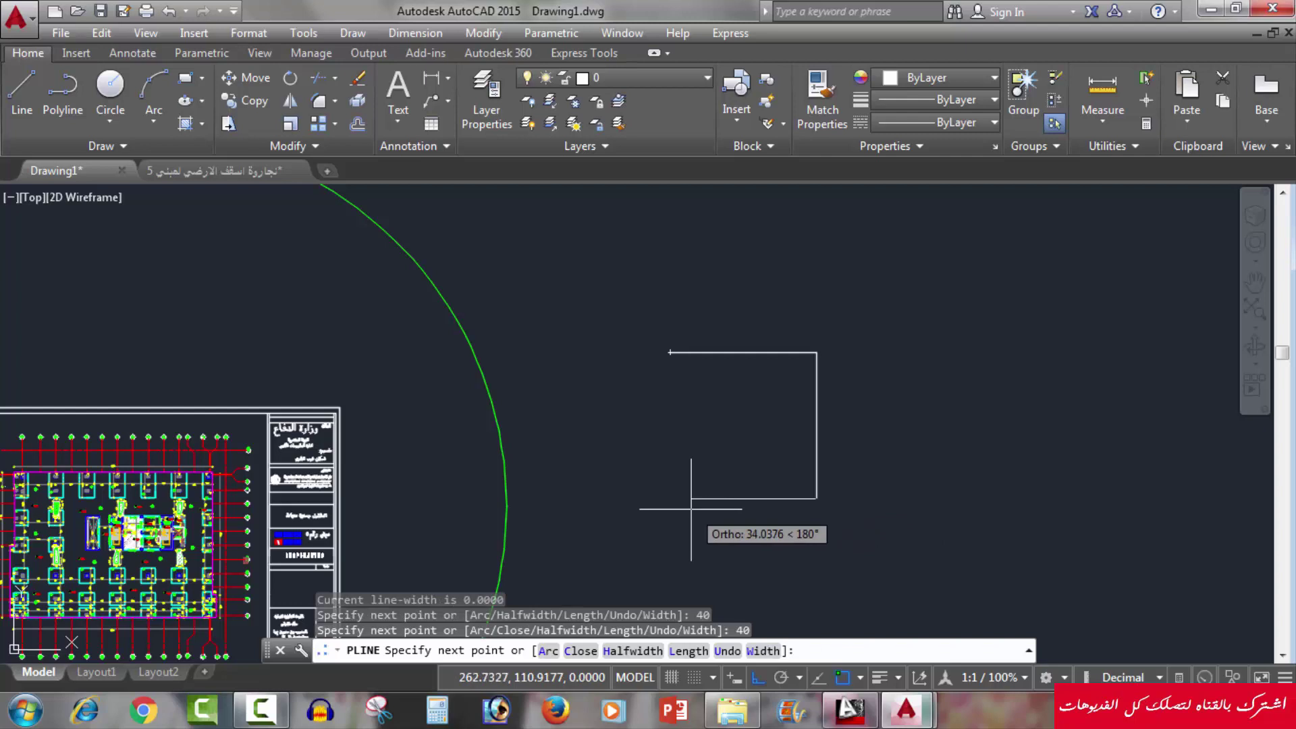
{"action": "type", "text": "40"}
{"action": "key", "text": "Return"}
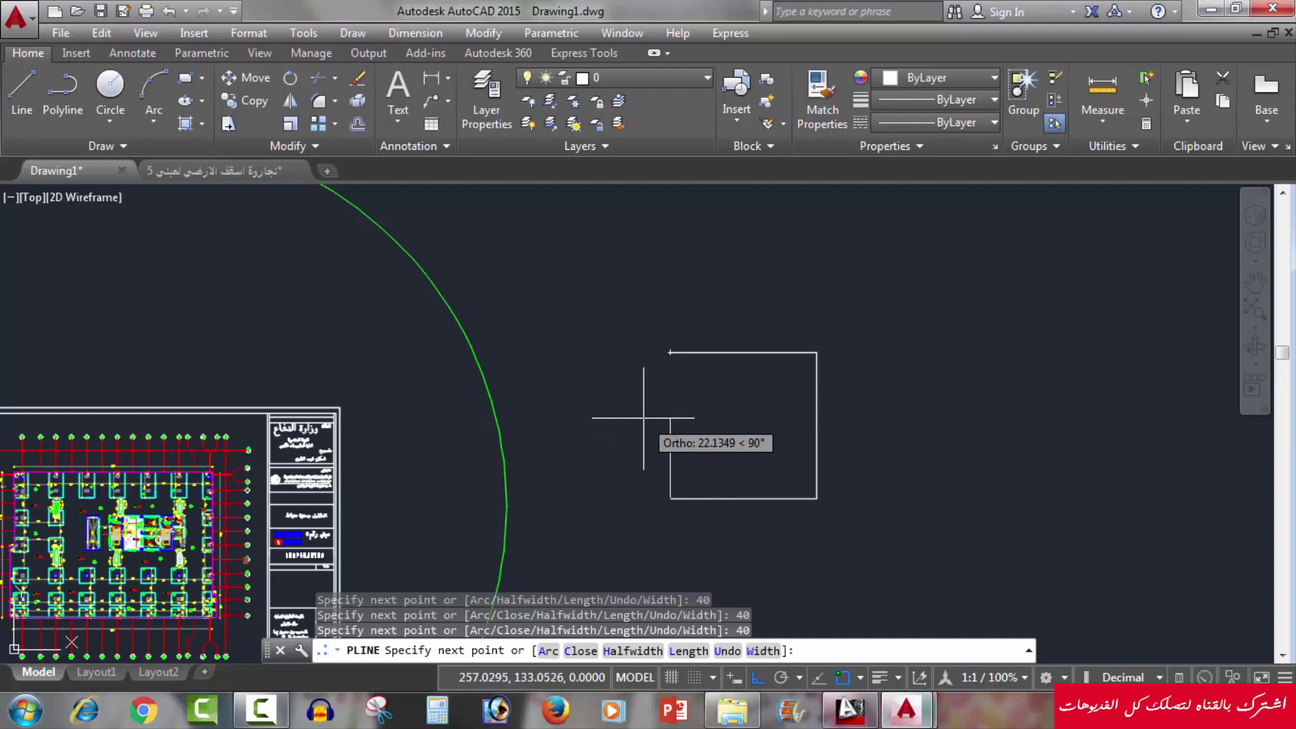
{"action": "type", "text": "c"}
{"action": "key", "text": "Return"}
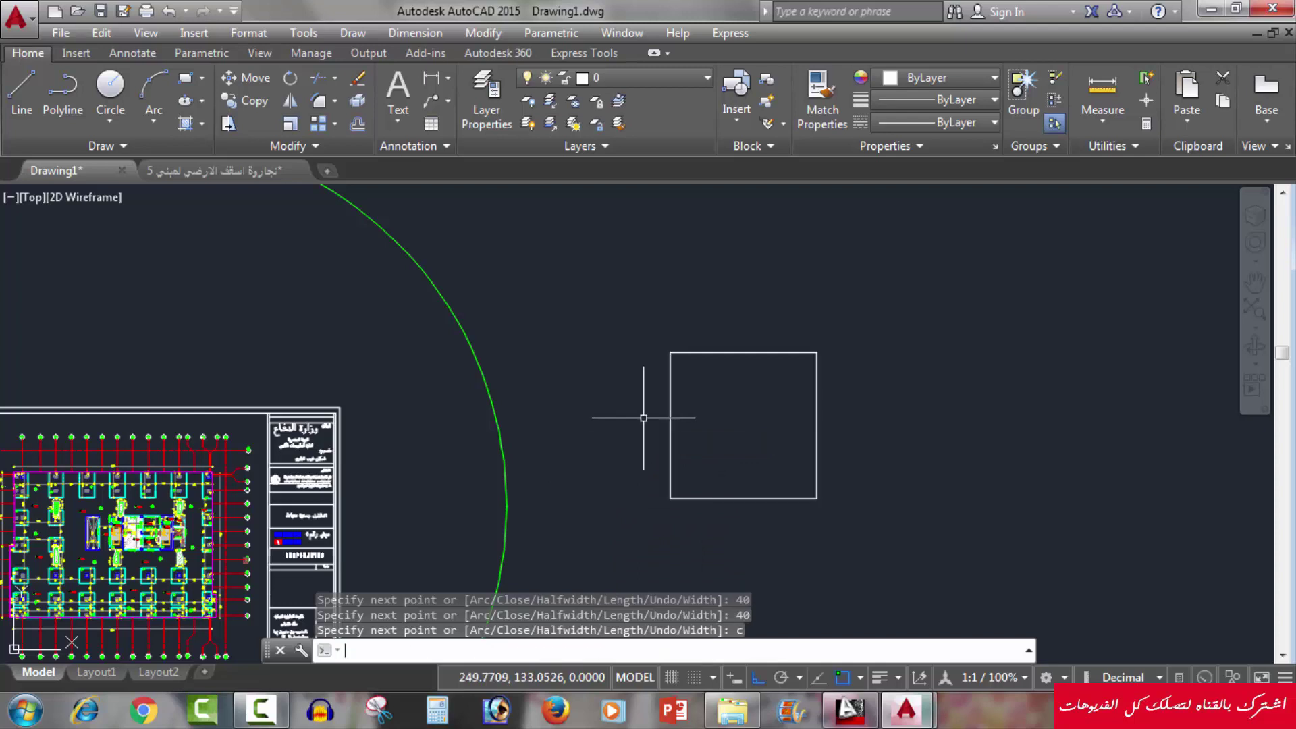
Step: Select the square to check it, then deselect it
{"action": "left_click", "coordinate": [744, 437]}
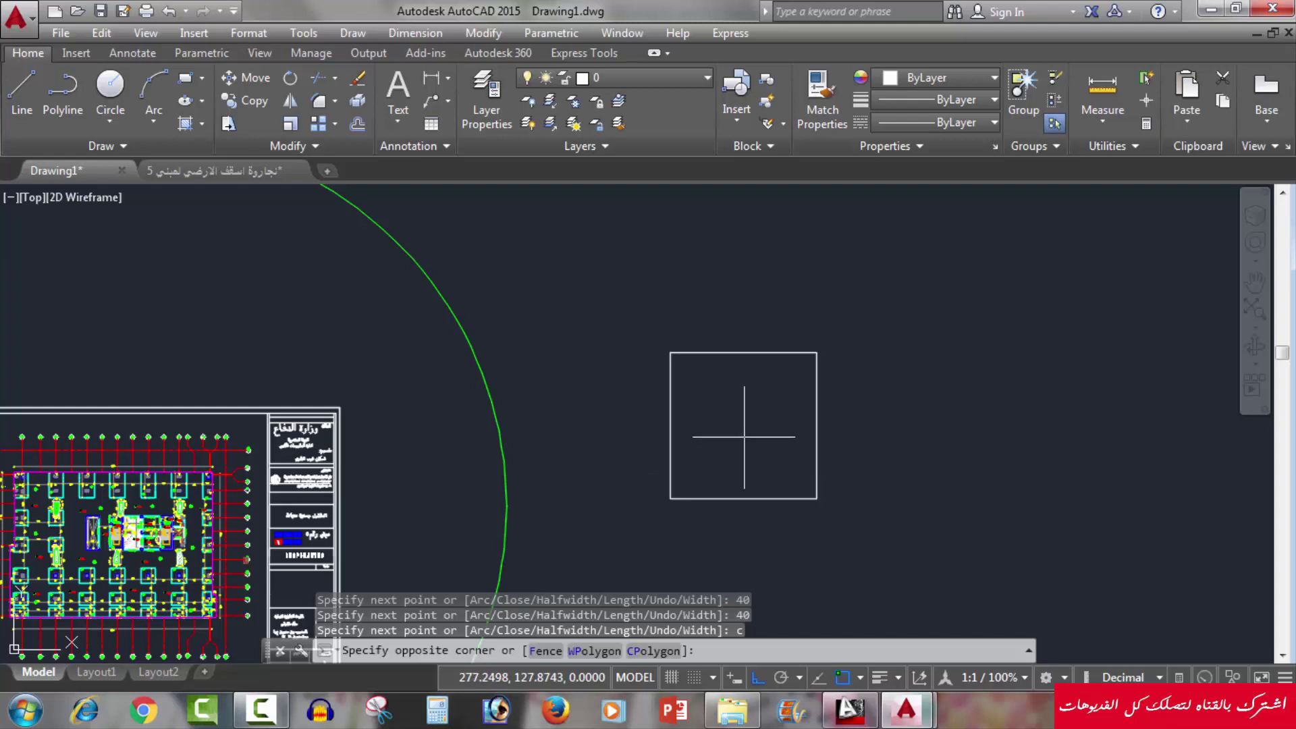
{"action": "left_click", "coordinate": [666, 453]}
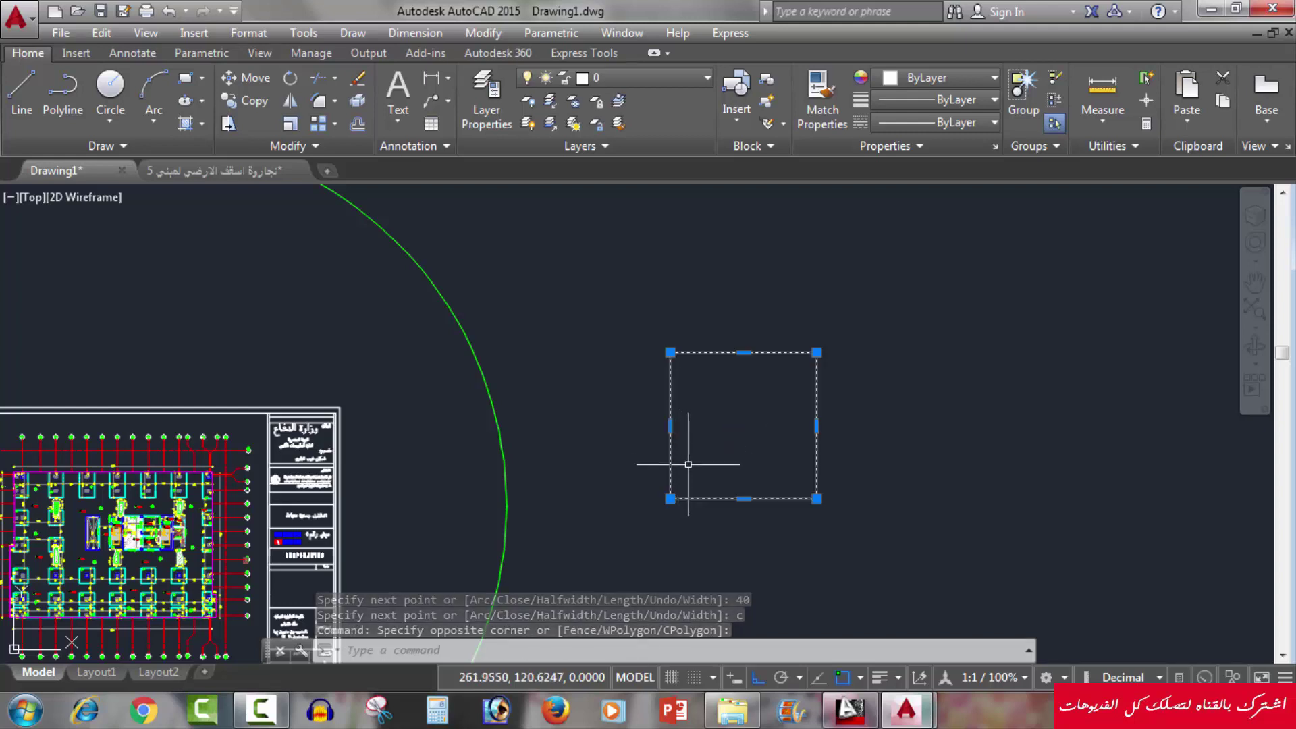
{"action": "key", "text": "Escape"}
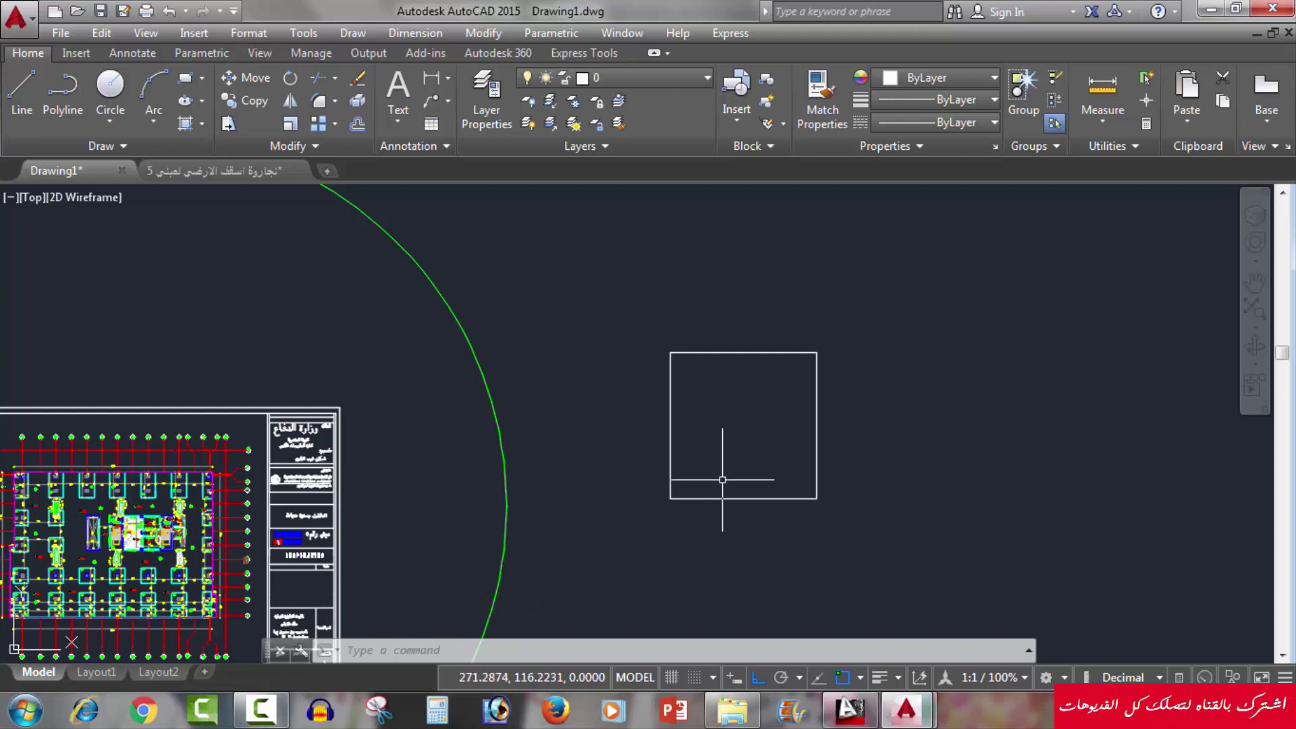
Step: Start a polyline beside the square and draw three rectangle sides
{"action": "type", "text": "pl"}
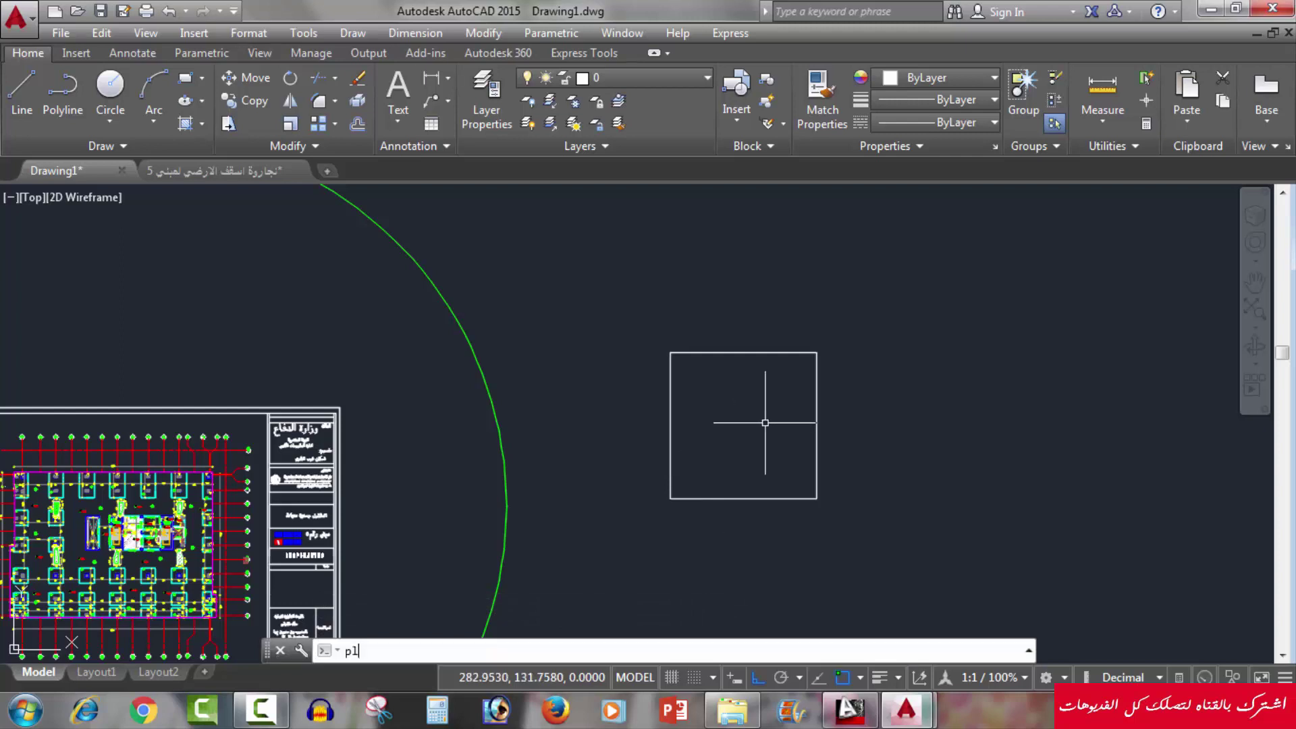
{"action": "key", "text": "Return"}
{"action": "middle_click_drag", "start_coordinate": [827, 345], "coordinate": [625, 287]}
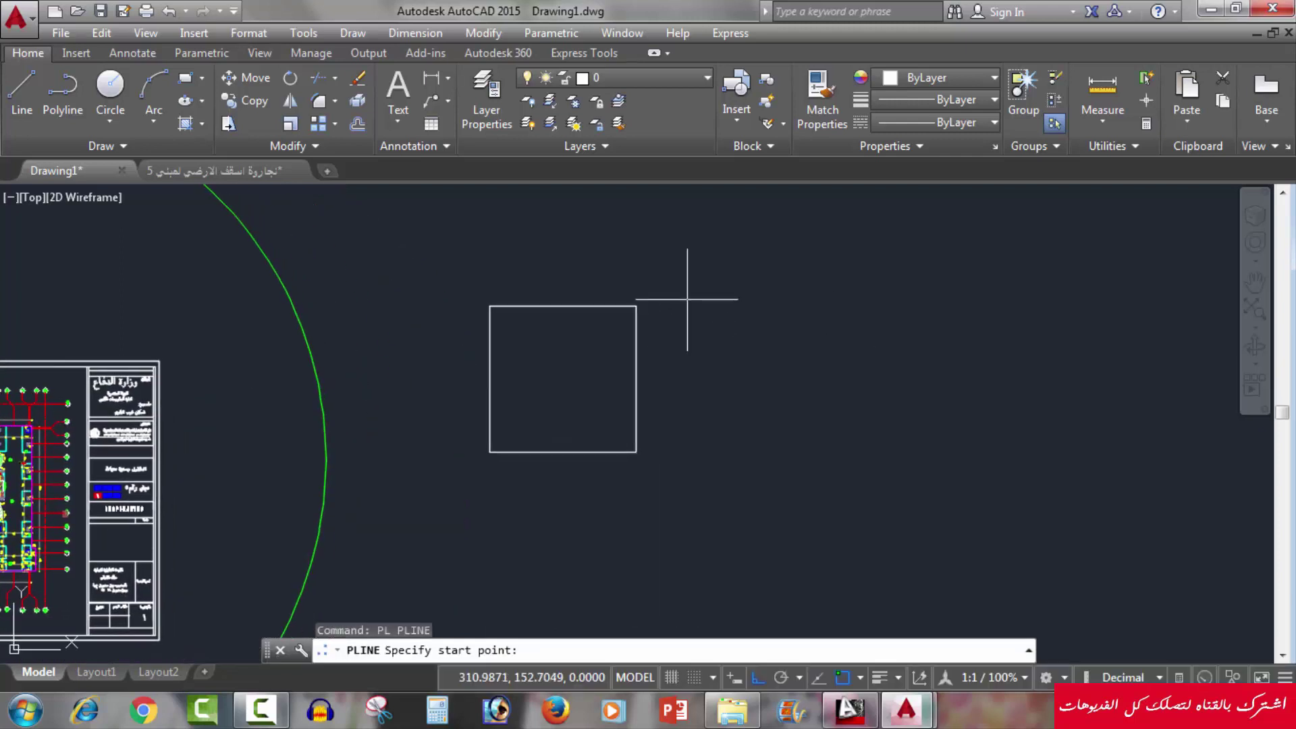
{"action": "left_click", "coordinate": [712, 297]}
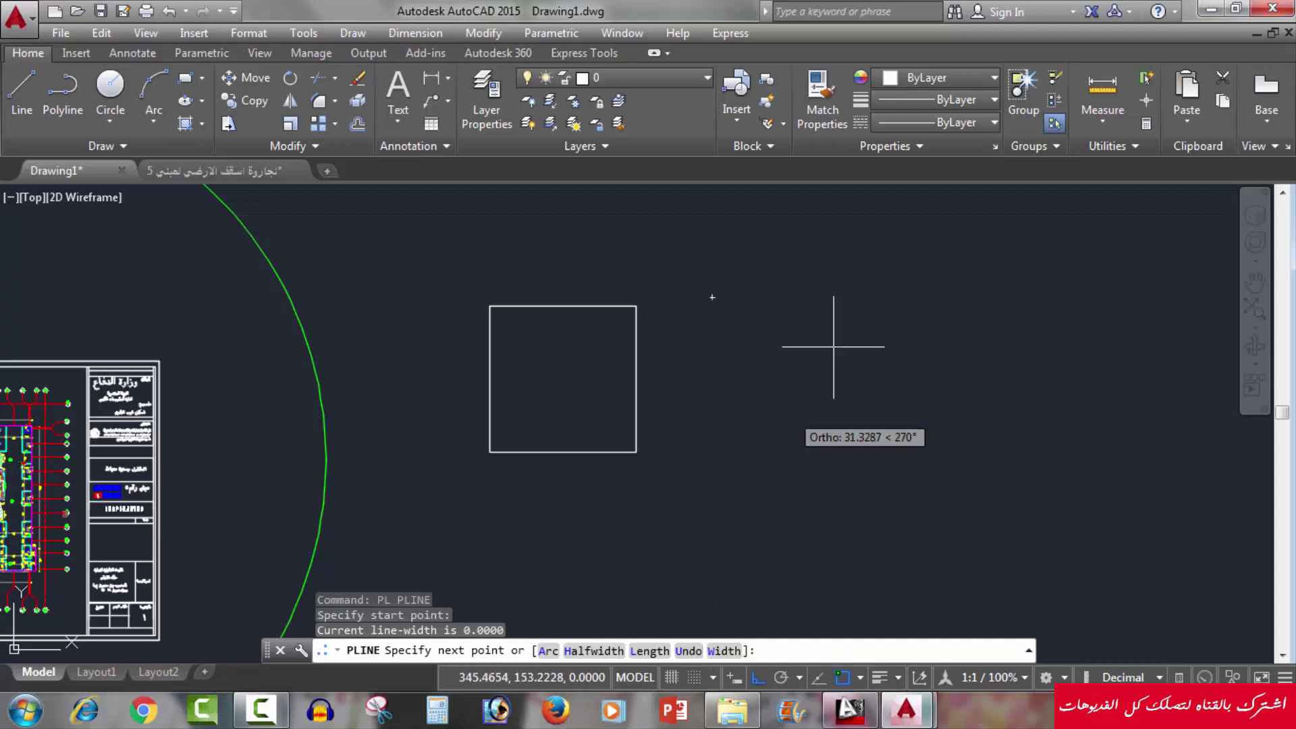
{"action": "left_click", "coordinate": [827, 301]}
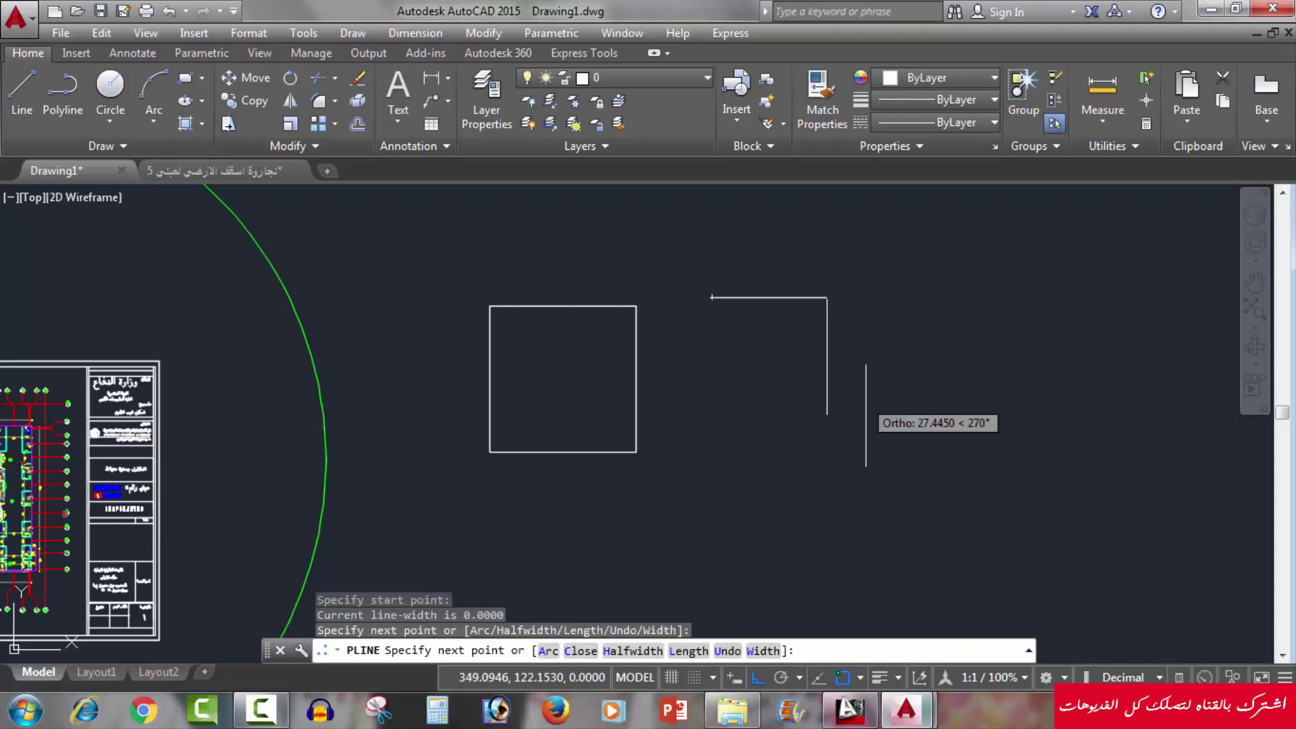
{"action": "left_click", "coordinate": [829, 441]}
{"action": "left_click", "coordinate": [707, 442]}
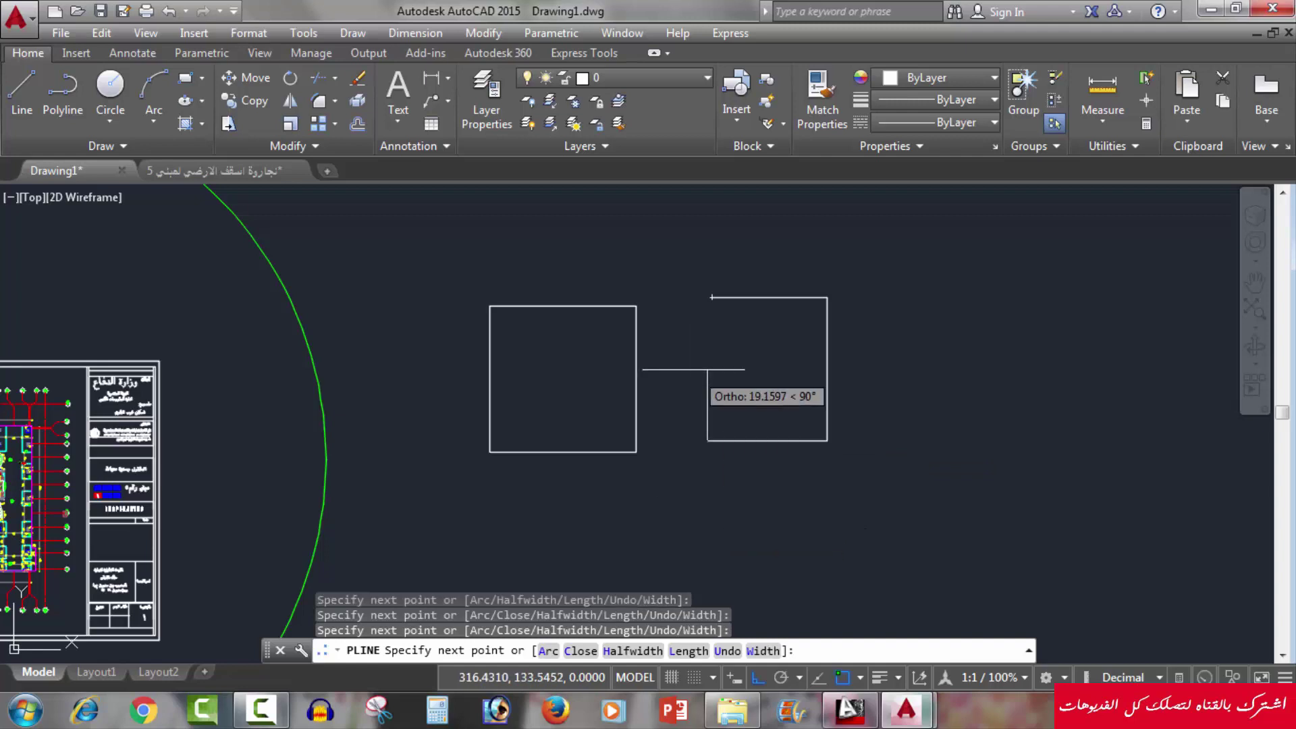
Step: Undo all segments with U four times, then cancel the polyline
{"action": "type", "text": "u"}
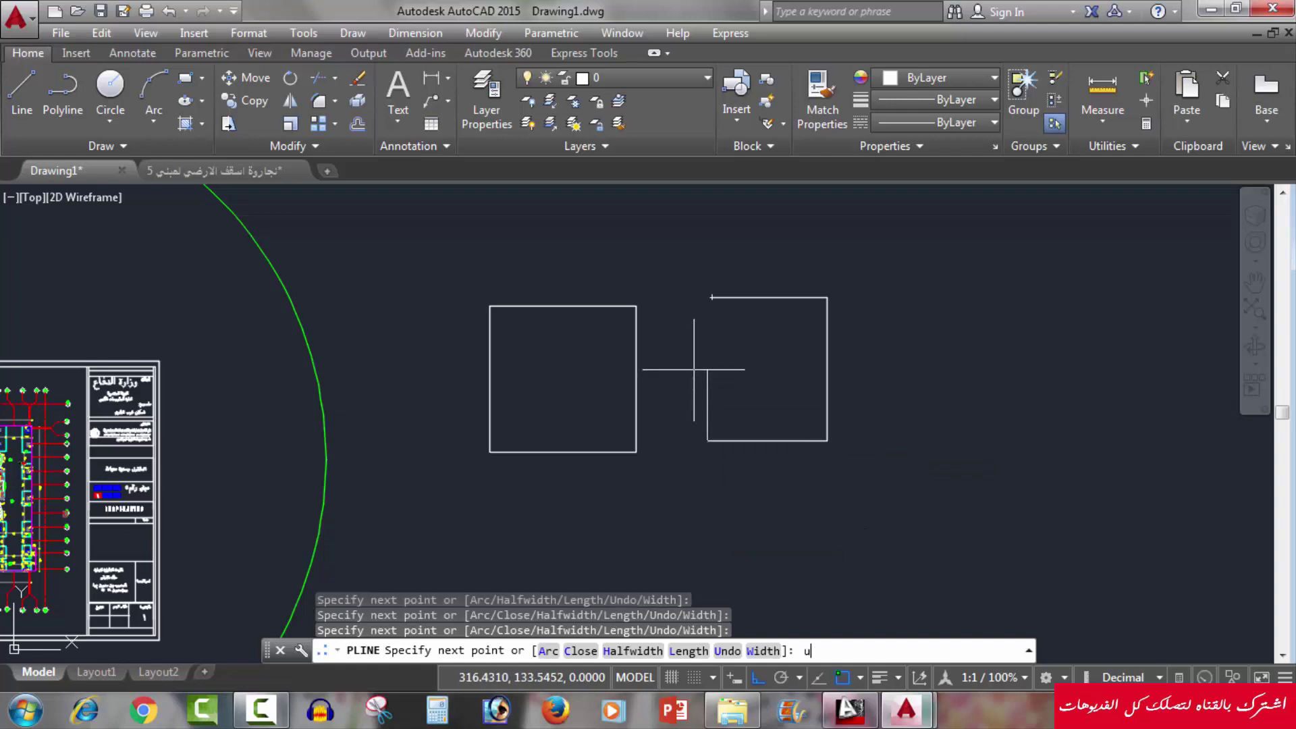
{"action": "key", "text": "Return"}
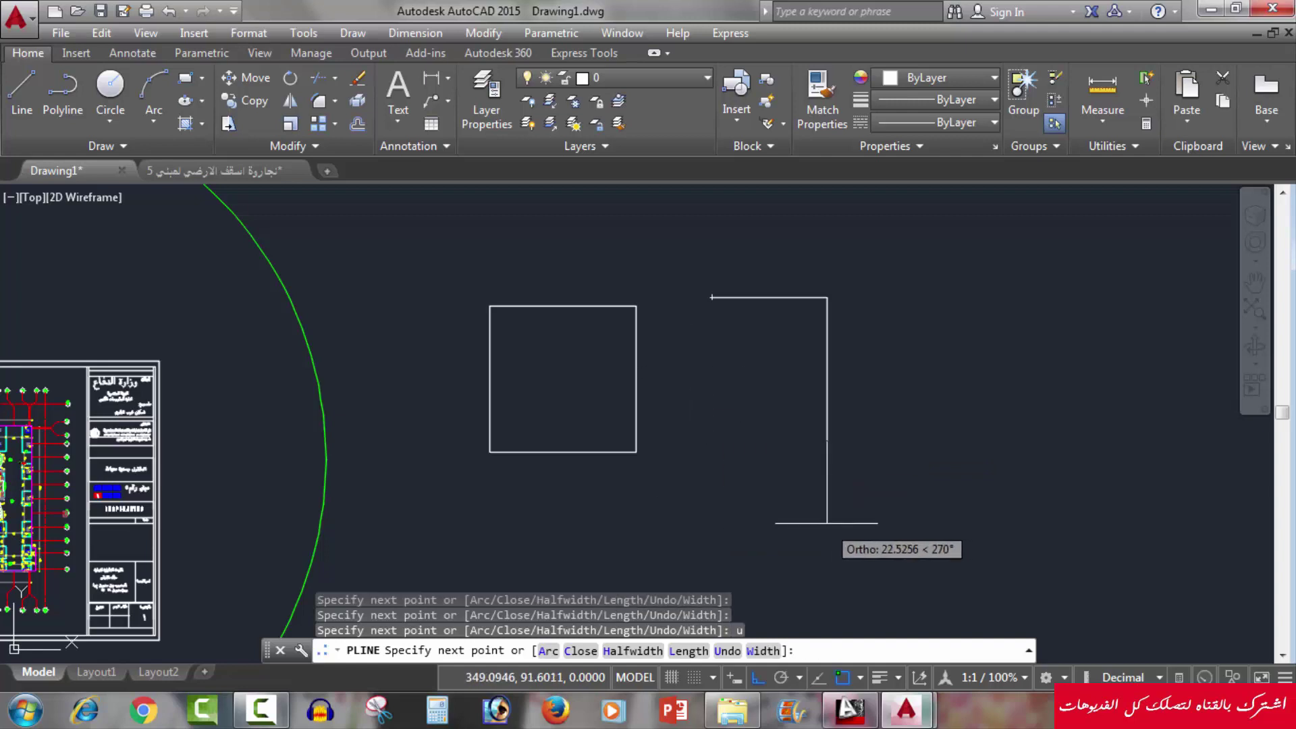
{"action": "type", "text": "u"}
{"action": "key", "text": "Return"}
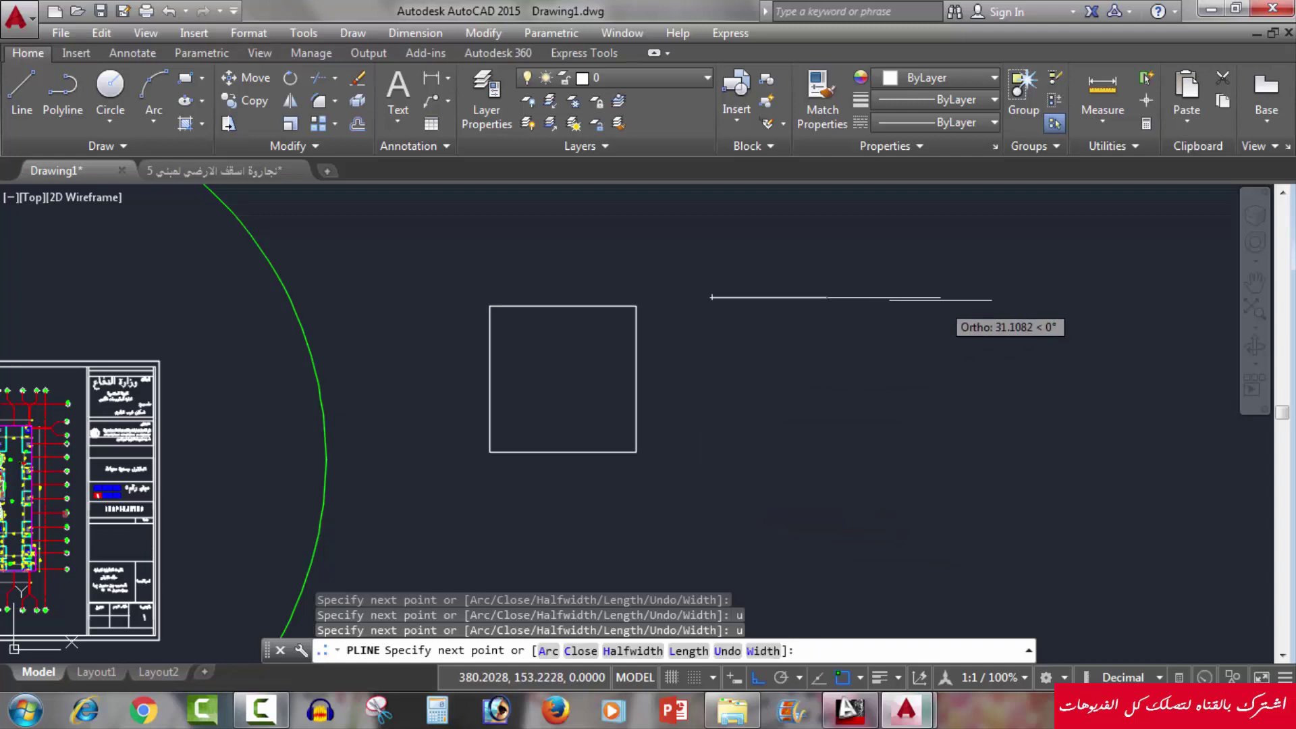
{"action": "type", "text": "u"}
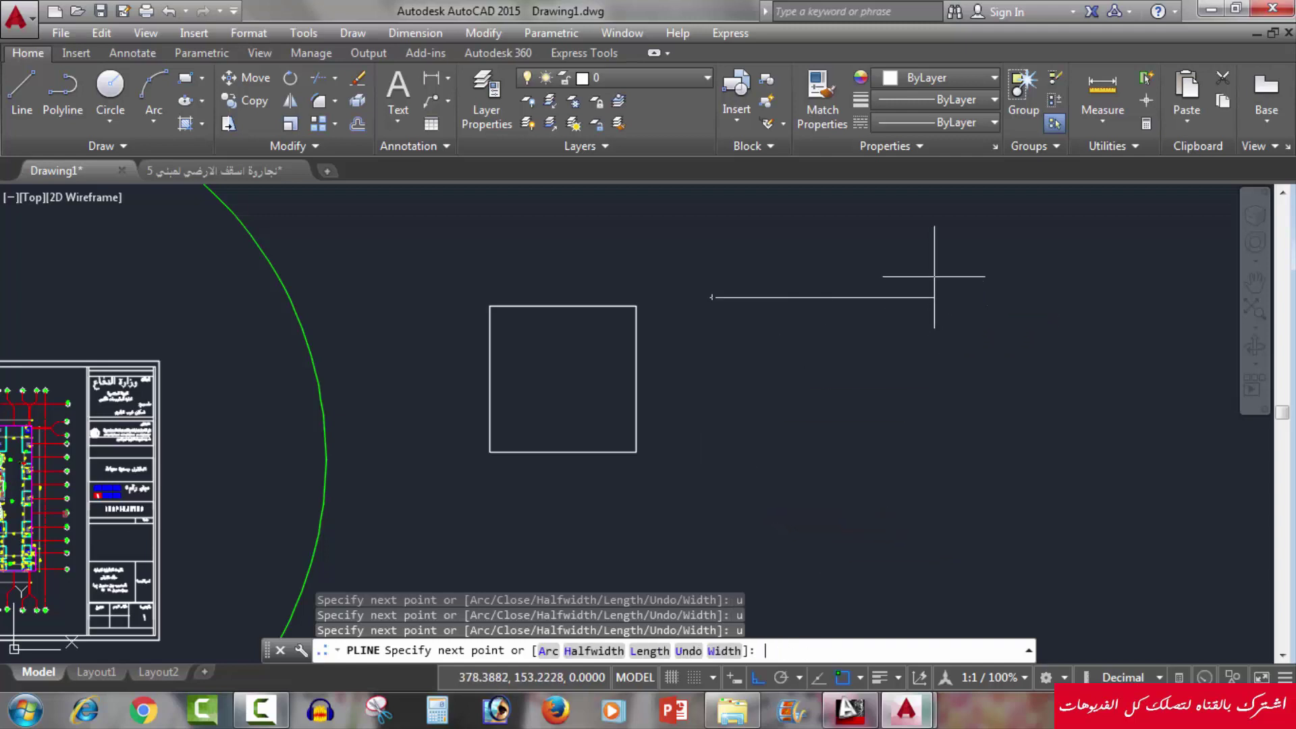
{"action": "key", "text": "Return"}
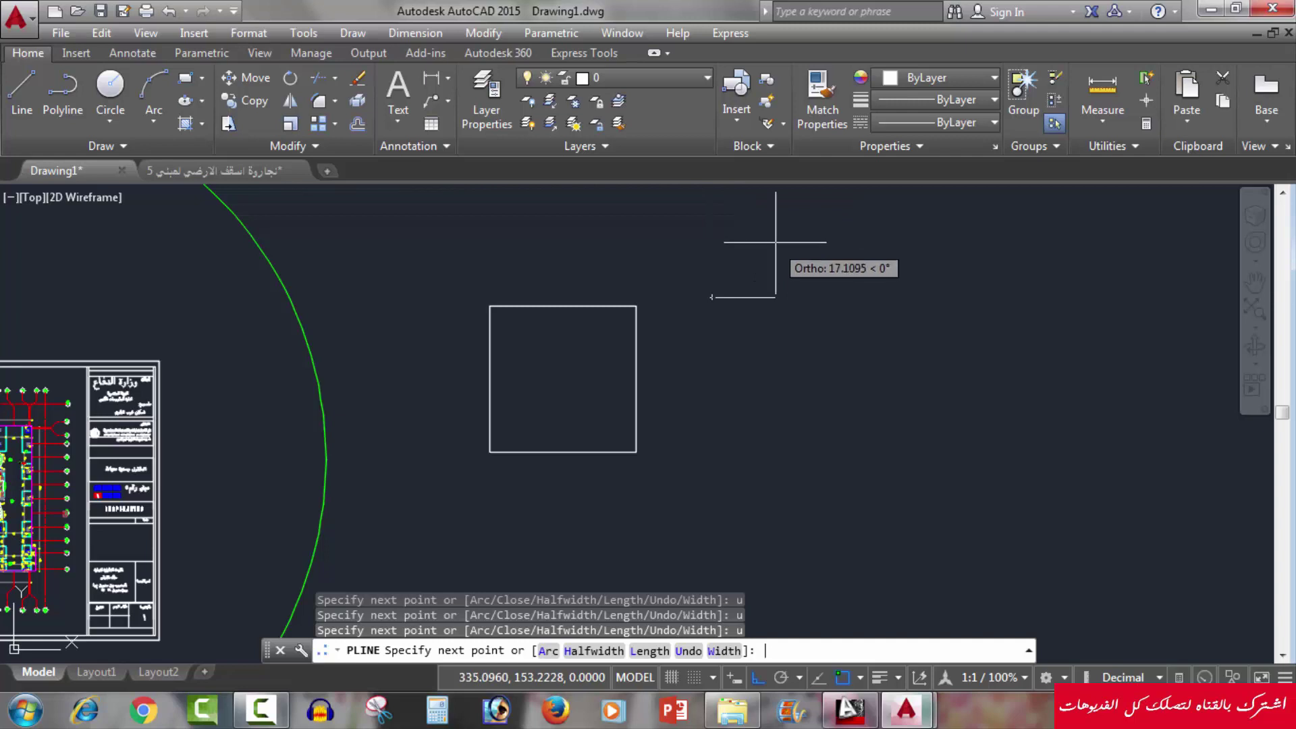
{"action": "type", "text": "u"}
{"action": "key", "text": "Return"}
{"action": "key", "text": "Escape"}
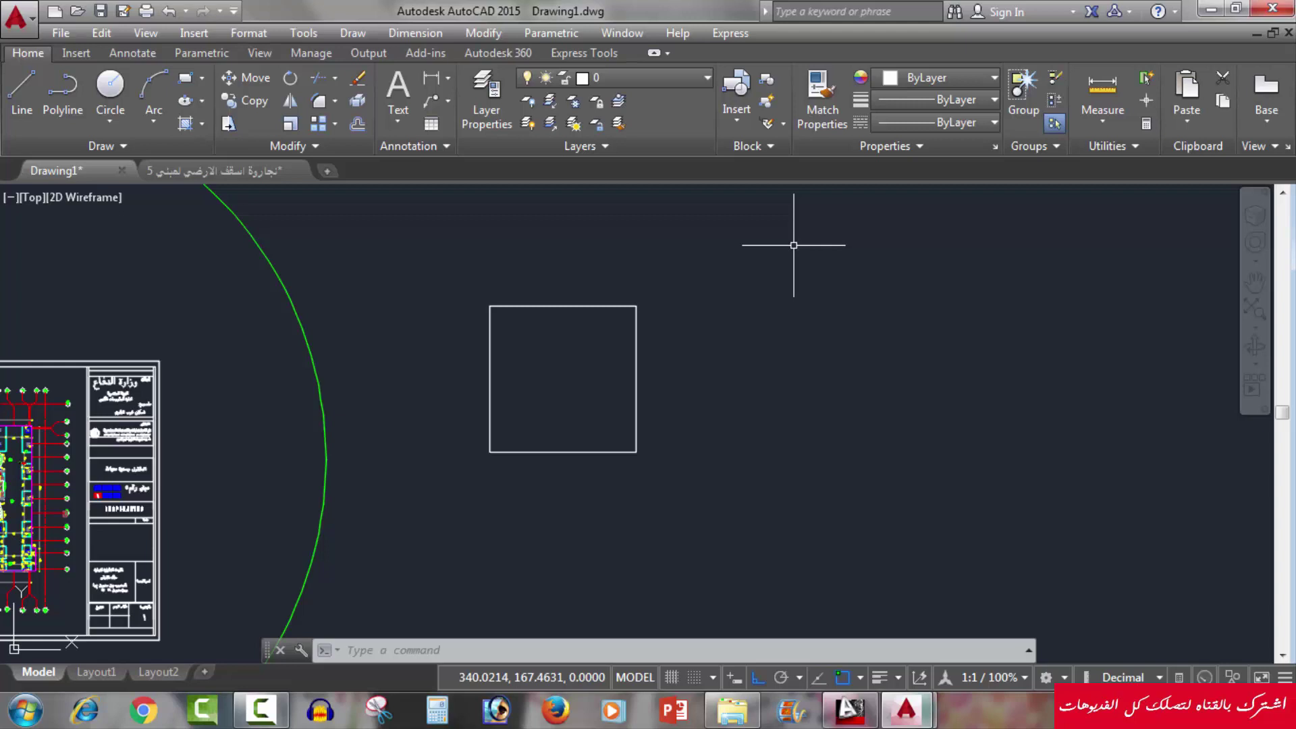
Step: Start a polyline right of the square, with Ortho off and width 2
{"action": "type", "text": "p"}
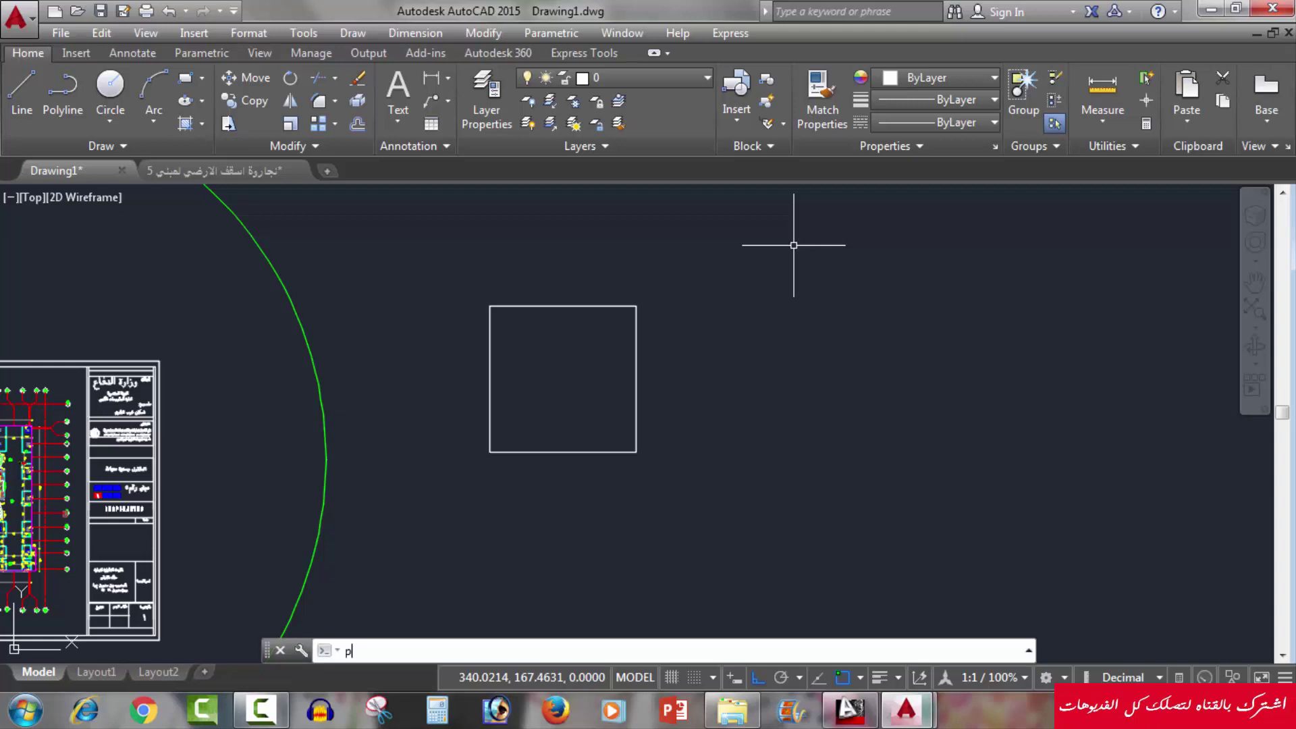
{"action": "type", "text": "l"}
{"action": "key", "text": "Return"}
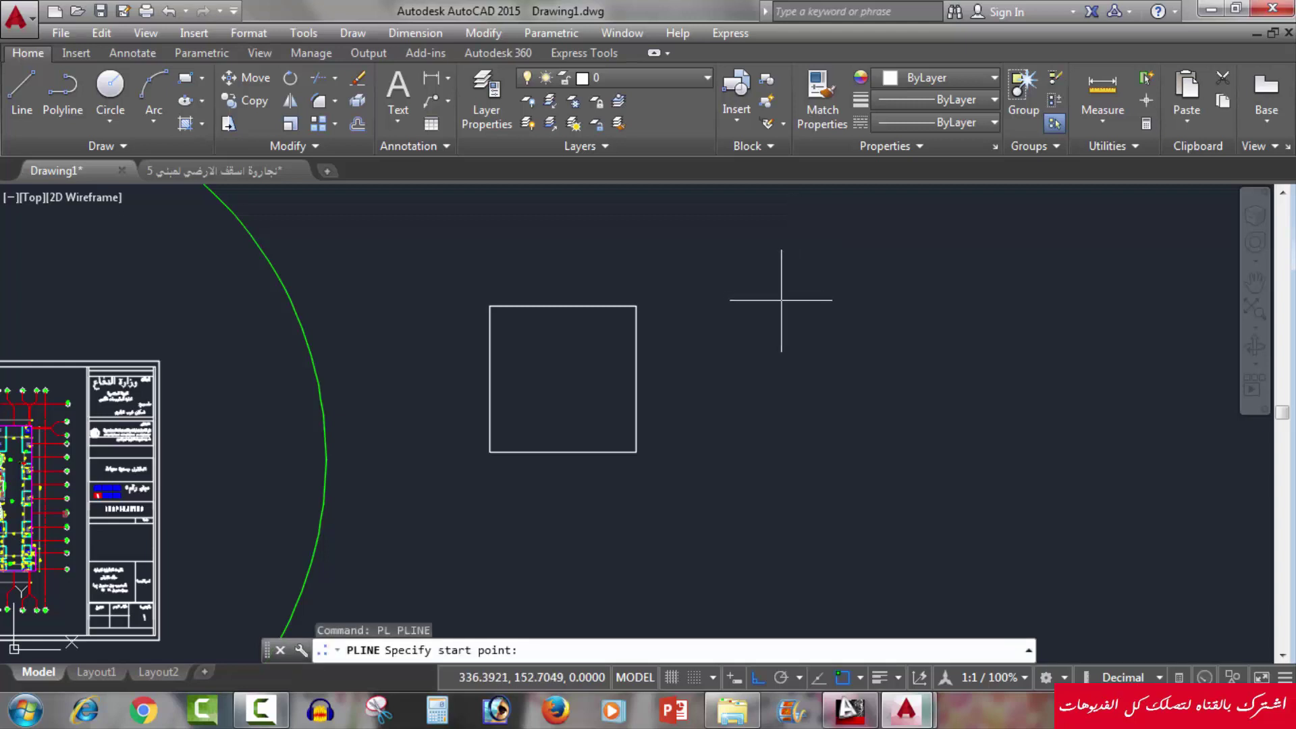
{"action": "left_click", "coordinate": [757, 354]}
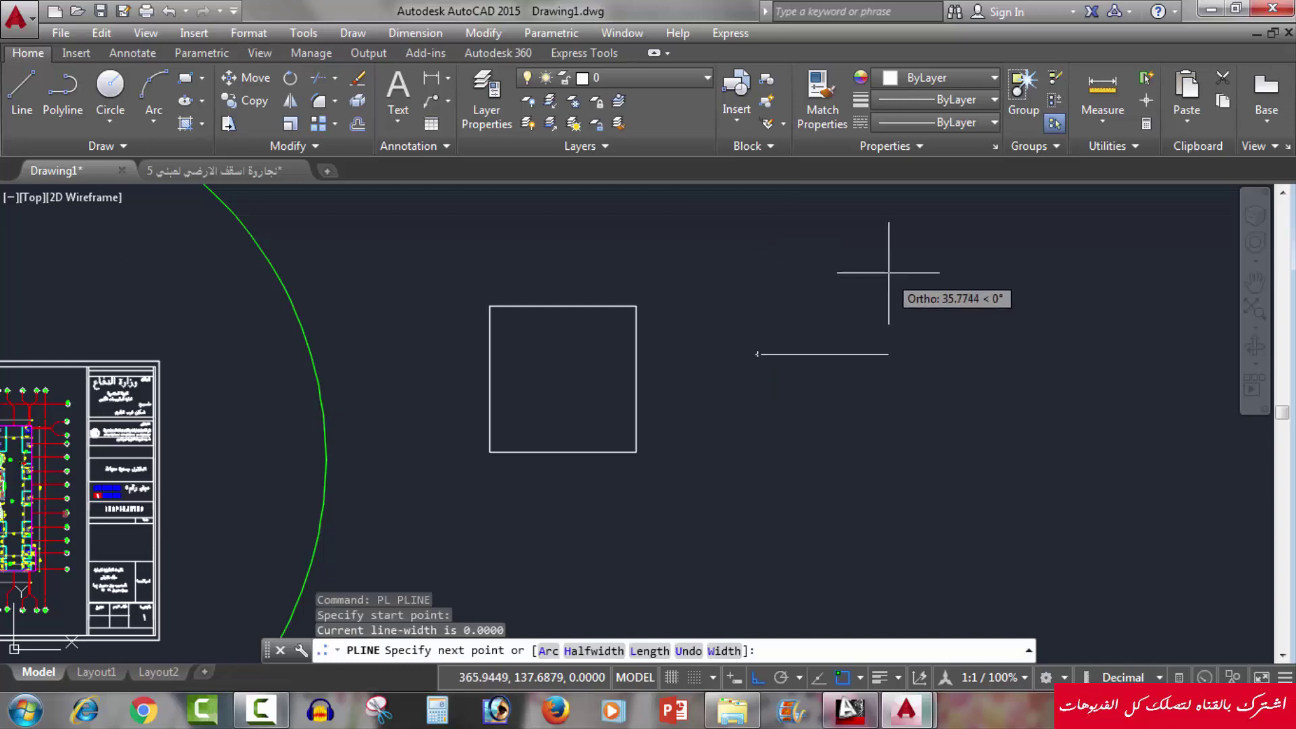
{"action": "key", "text": "F8"}
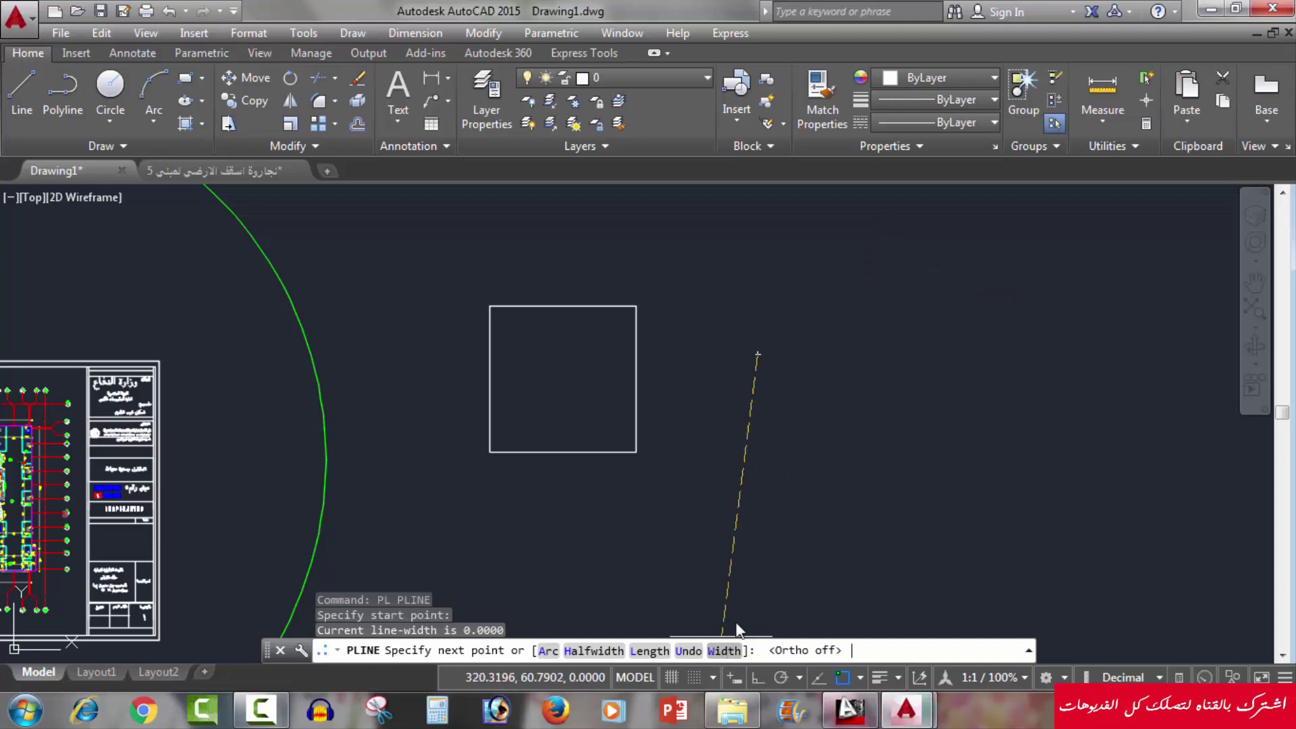
{"action": "left_click", "coordinate": [714, 651]}
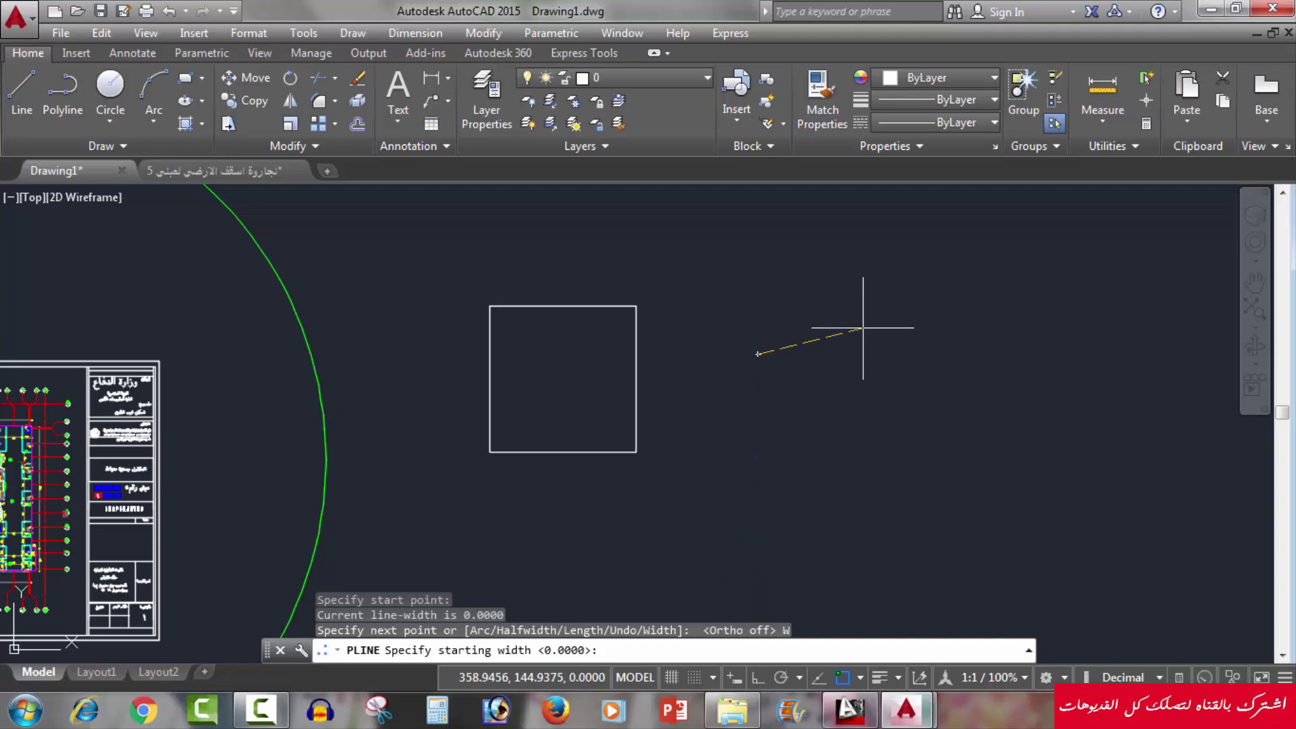
{"action": "type", "text": "2"}
{"action": "key", "text": "Return"}
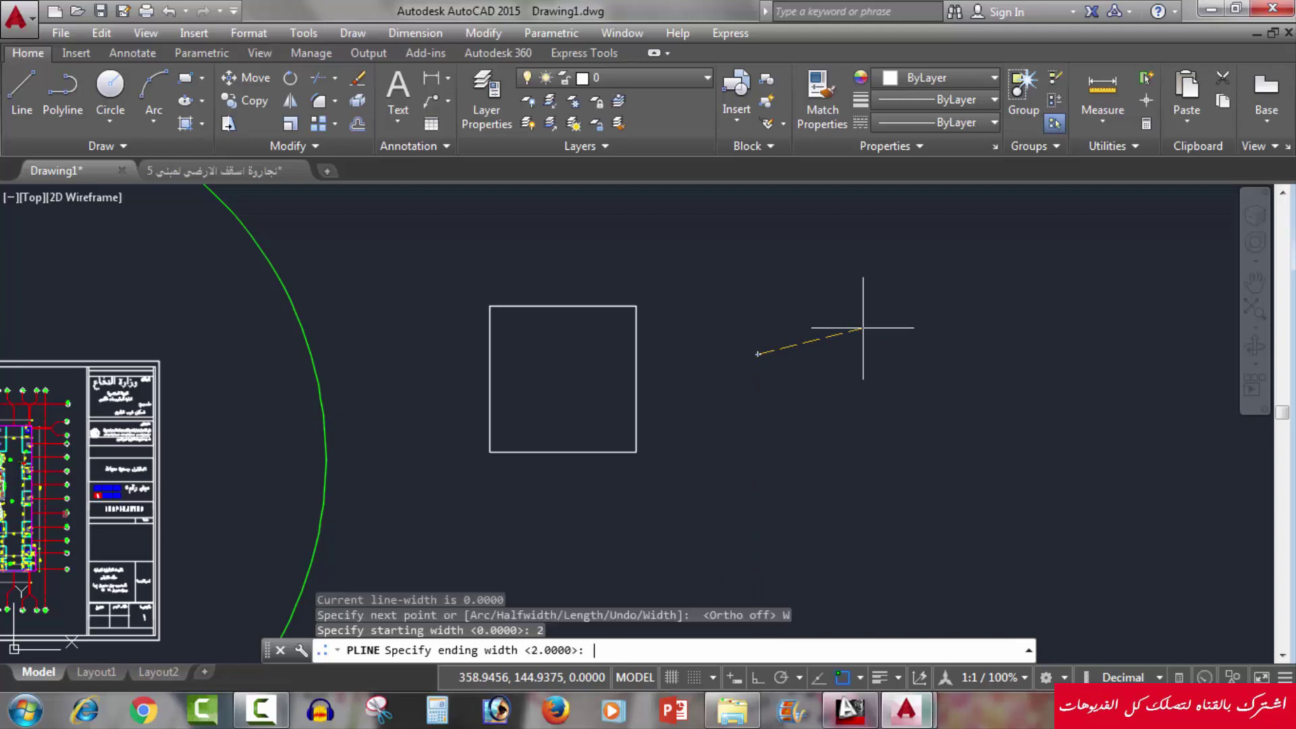
{"action": "key", "text": "Return"}
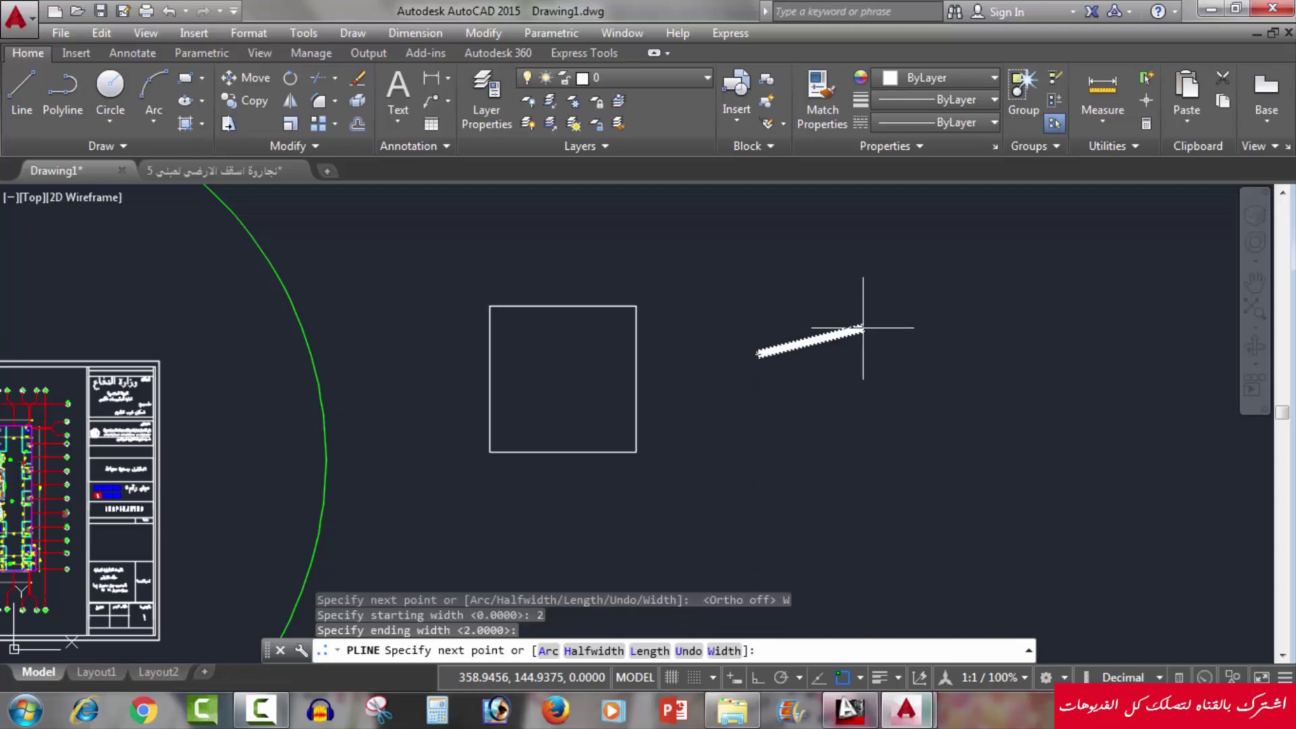
Step: Draw the thick shape's right, bottom and left corners back to the start
{"action": "left_click", "coordinate": [904, 419]}
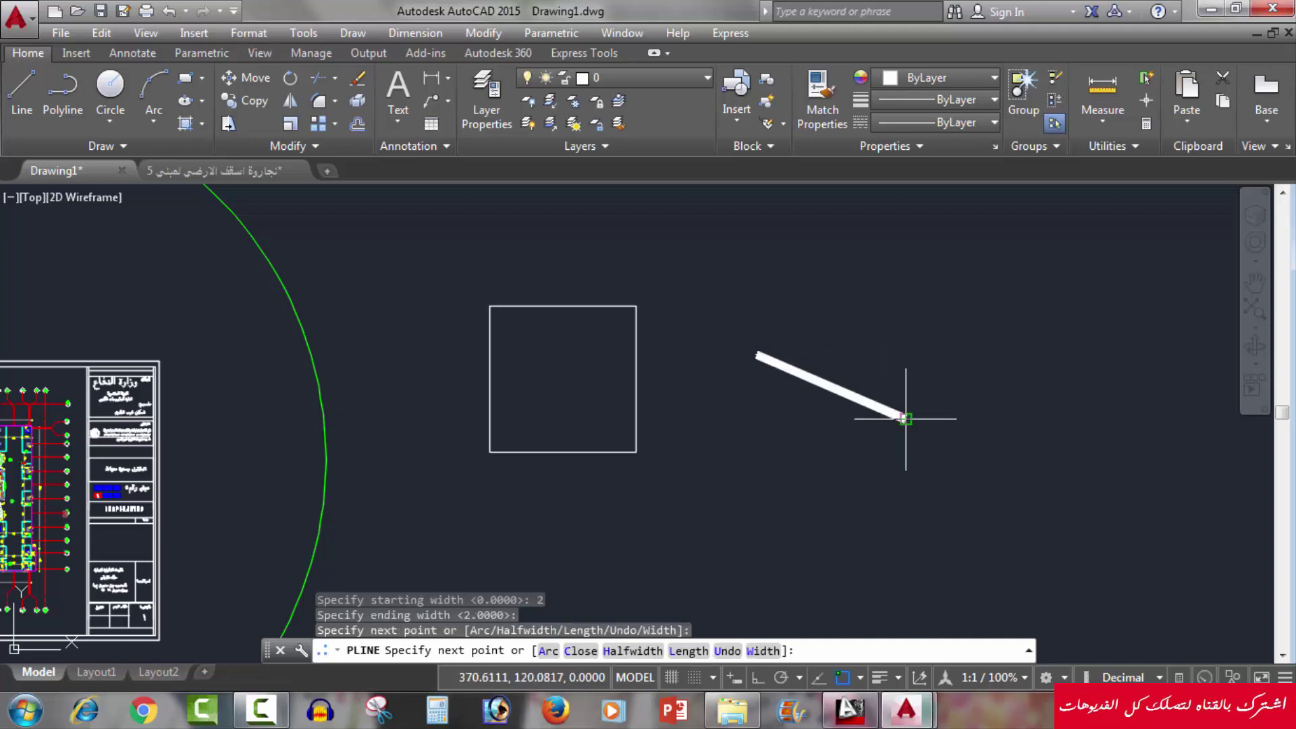
{"action": "left_click", "coordinate": [839, 483]}
{"action": "left_click", "coordinate": [729, 431]}
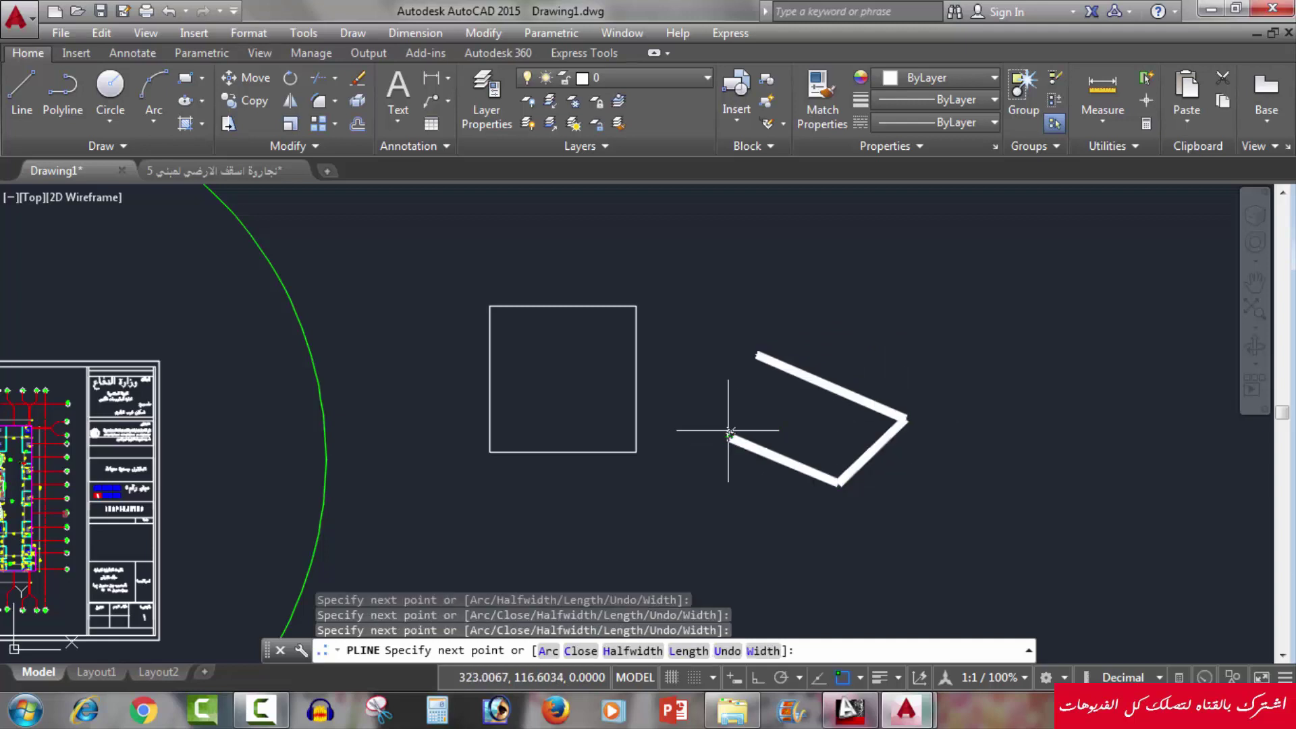
{"action": "left_click", "coordinate": [757, 356]}
{"action": "key", "text": "Escape"}
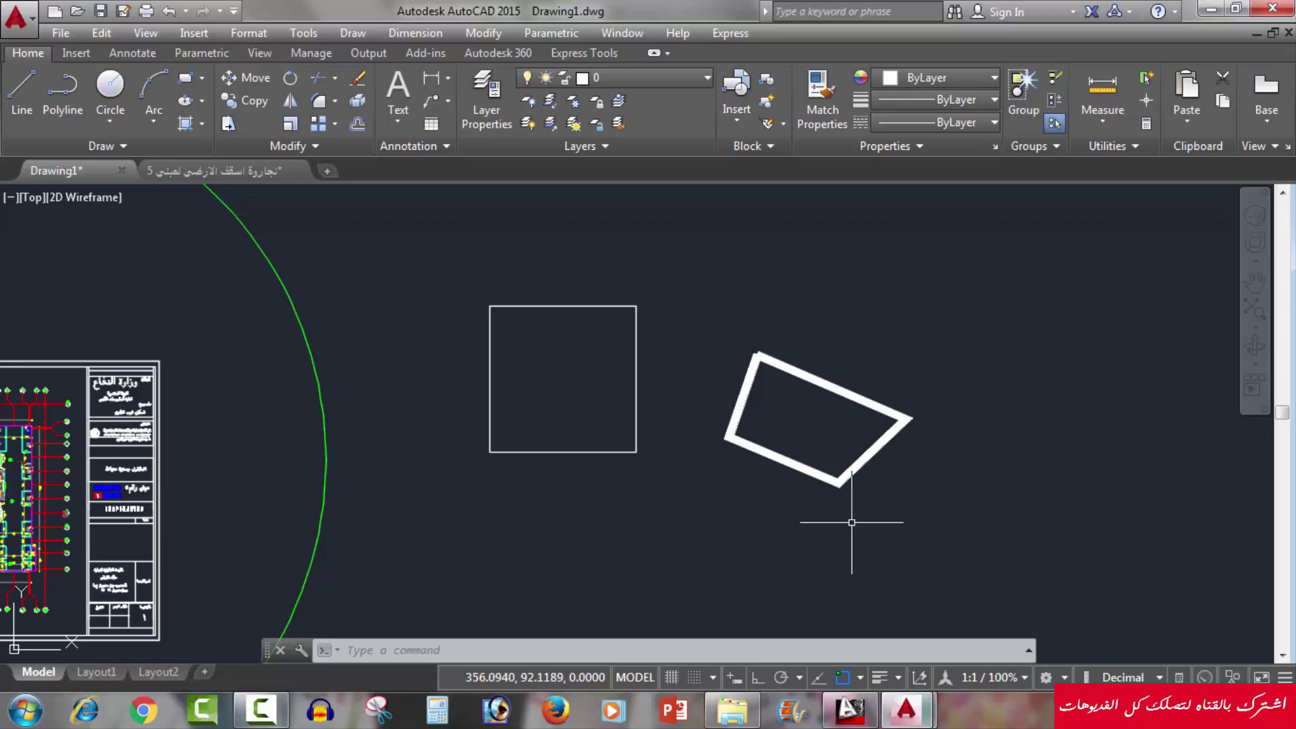
Step: Window-select the square and thick quadrilateral and delete them
{"action": "left_click", "coordinate": [1066, 195]}
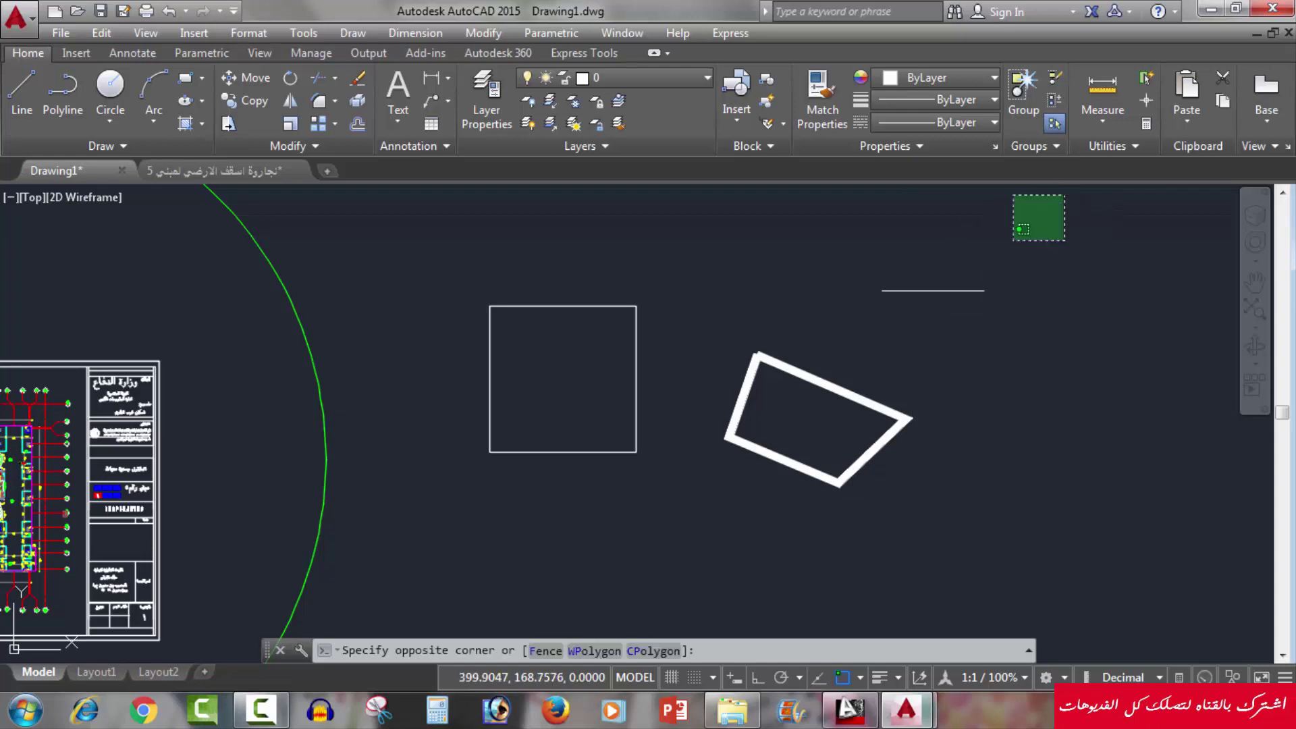
{"action": "left_click", "coordinate": [459, 565]}
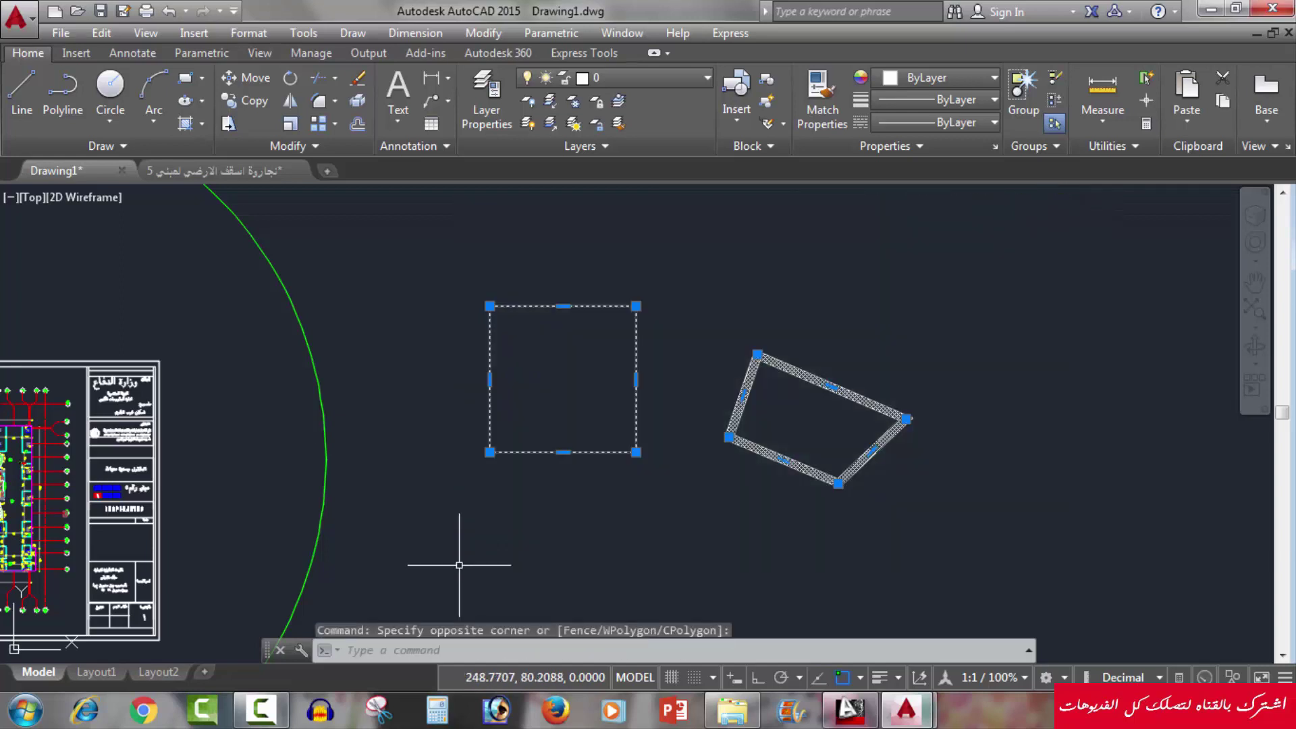
{"action": "key", "text": "Delete"}
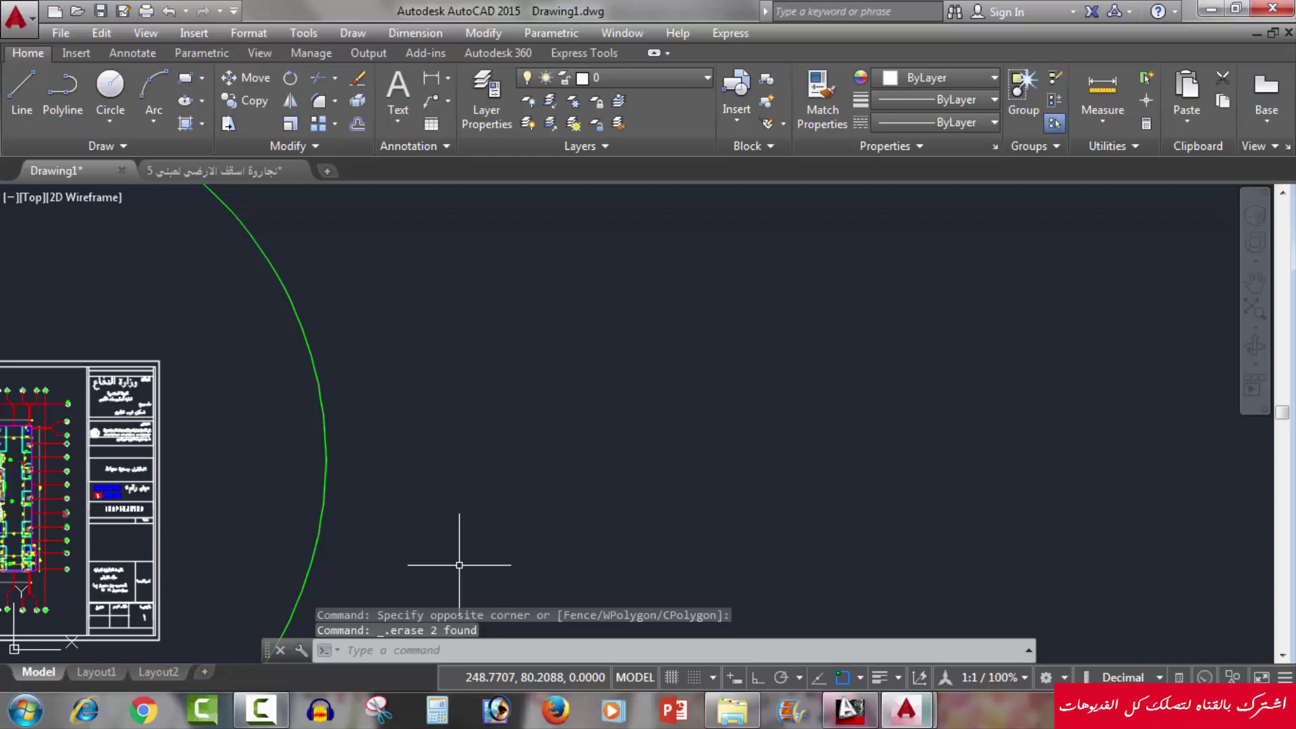
{"action": "type", "text": "p"}
{"action": "key", "text": "Return"}
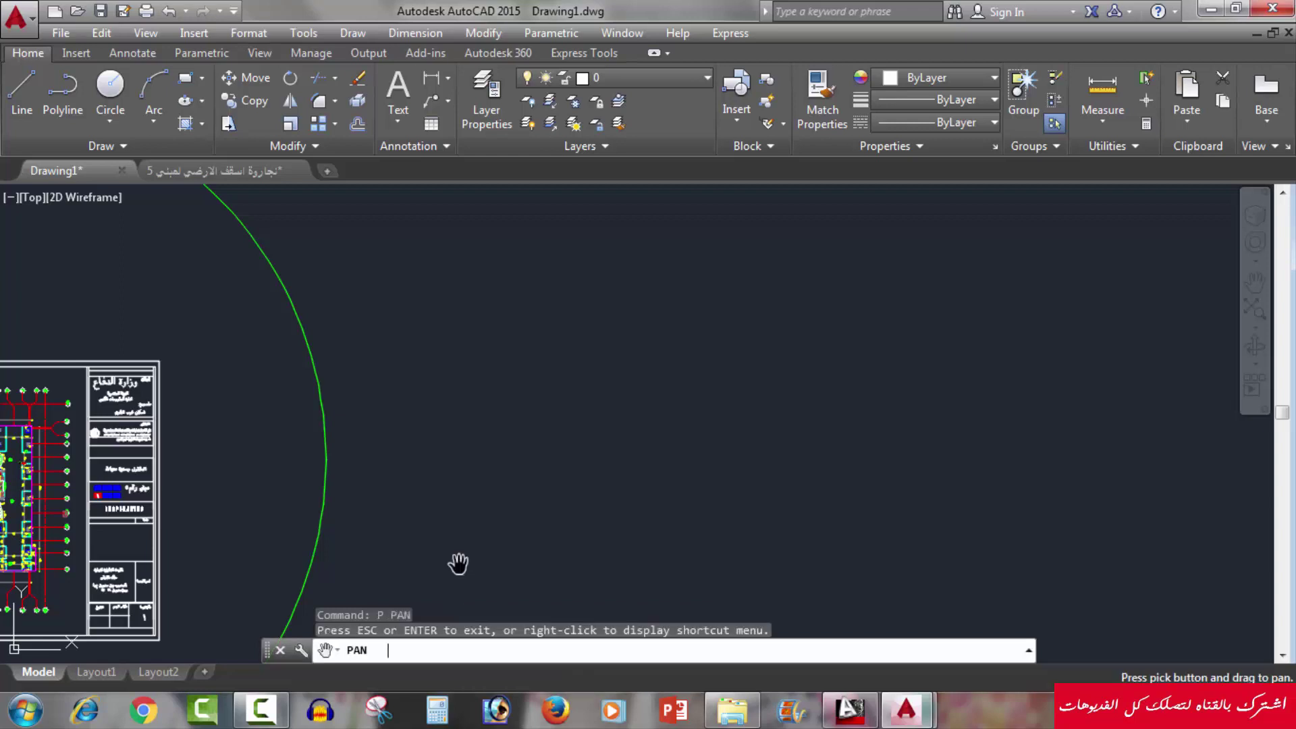
{"action": "key", "text": "Escape"}
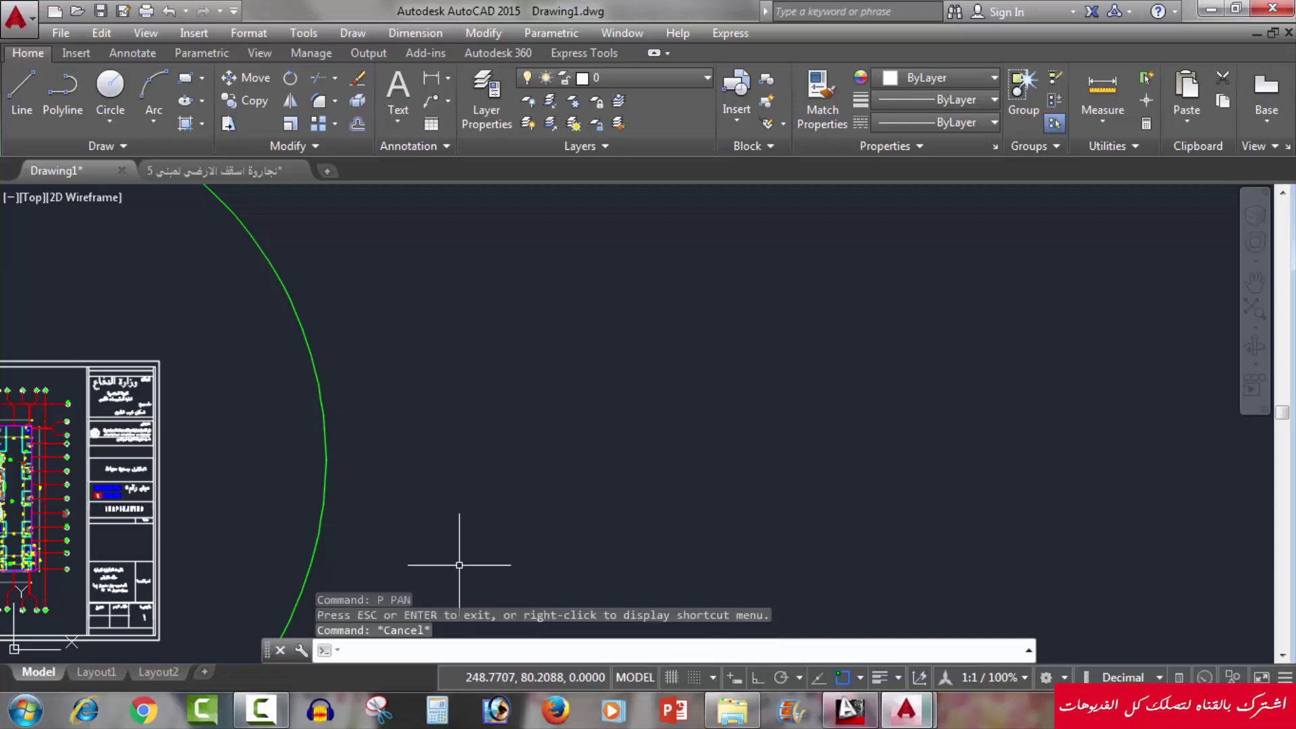
{"action": "key", "text": "Escape"}
Step: Start a width-0 polyline and draw its first two zigzag segments
{"action": "type", "text": "pl"}
{"action": "key", "text": "Return"}
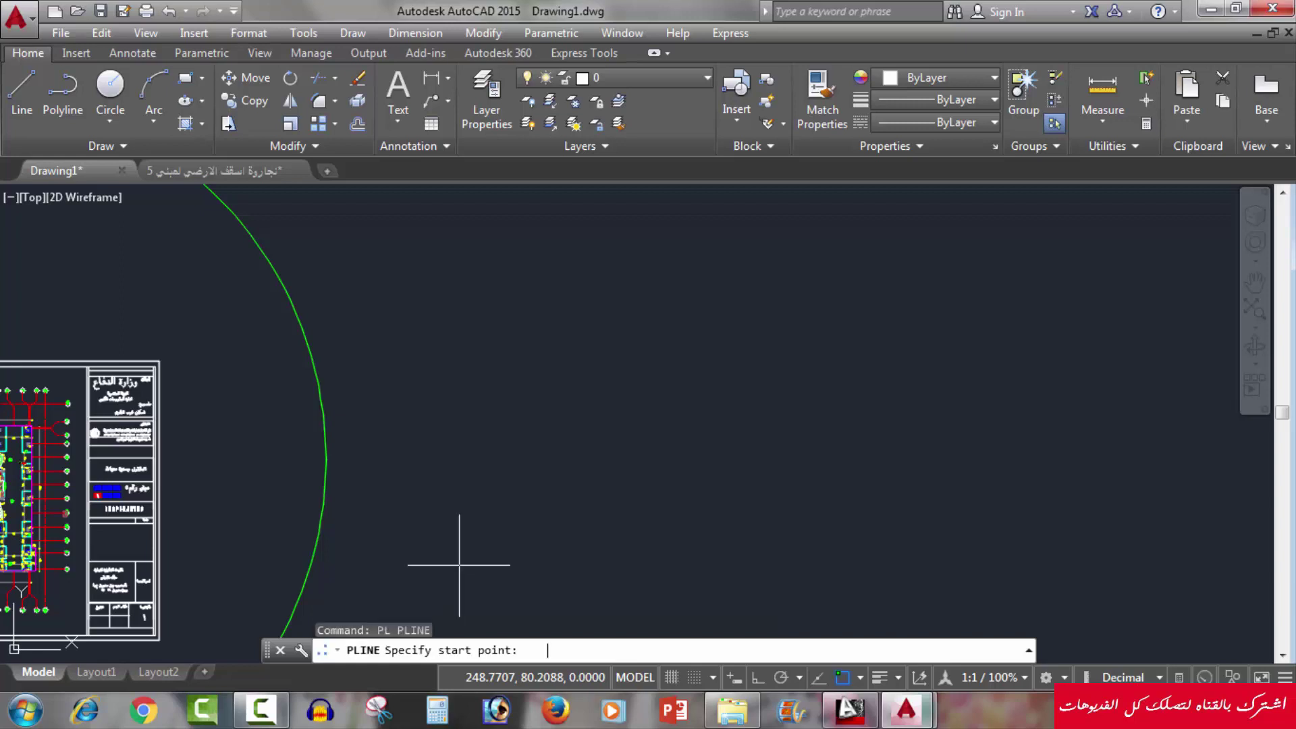
{"action": "left_click", "coordinate": [477, 419]}
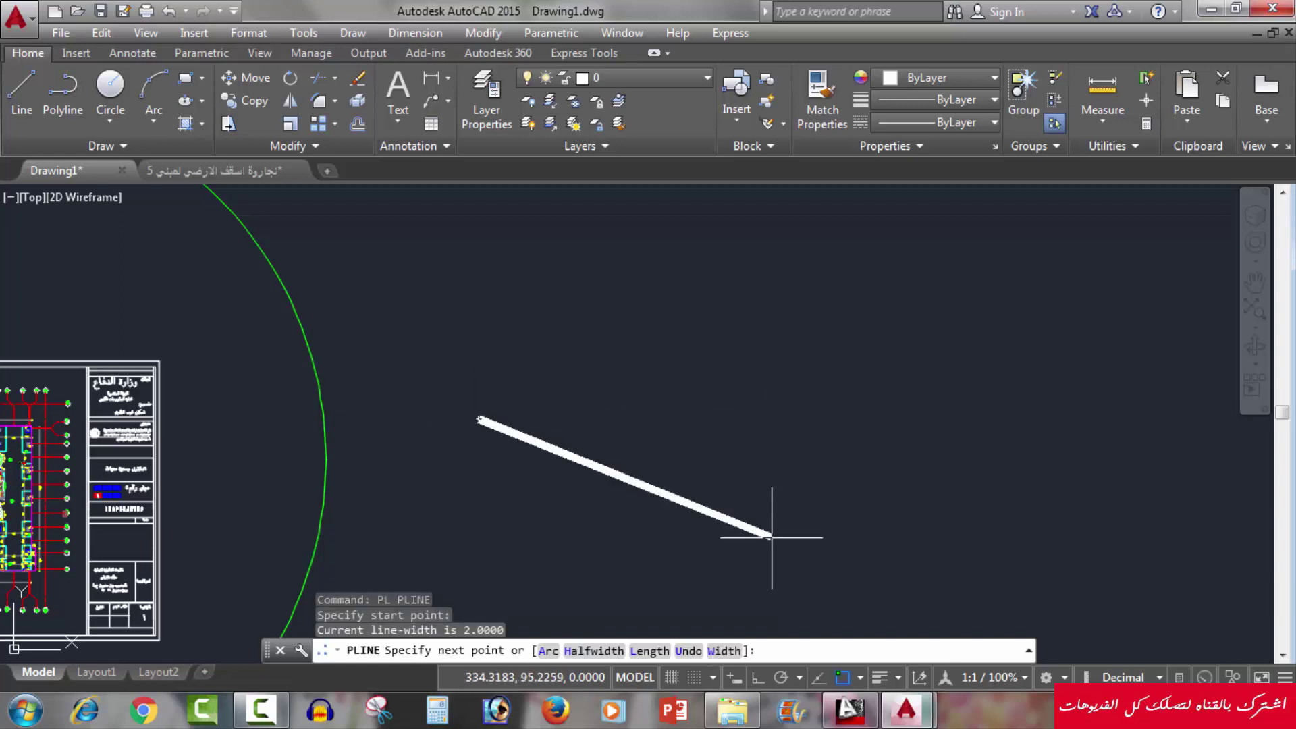
{"action": "left_click", "coordinate": [738, 652]}
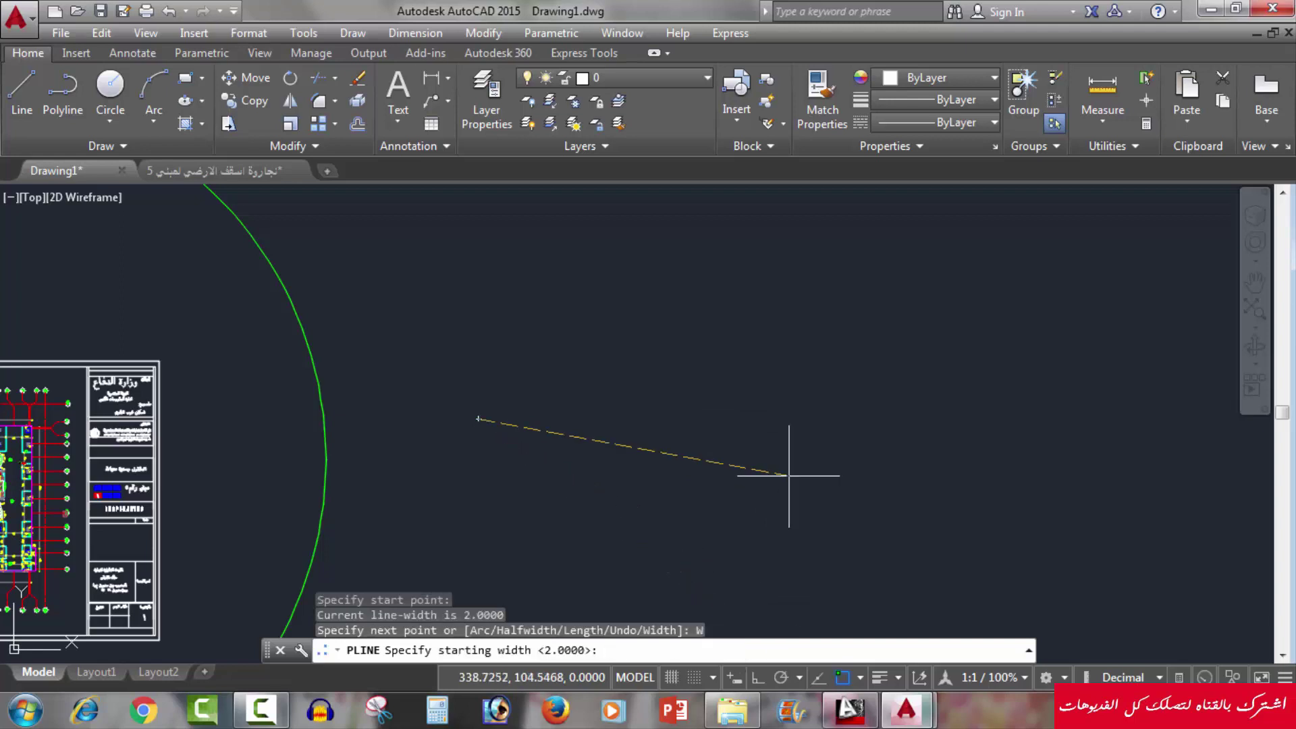
{"action": "type", "text": "0"}
{"action": "key", "text": "Return"}
{"action": "type", "text": "0"}
{"action": "key", "text": "Return"}
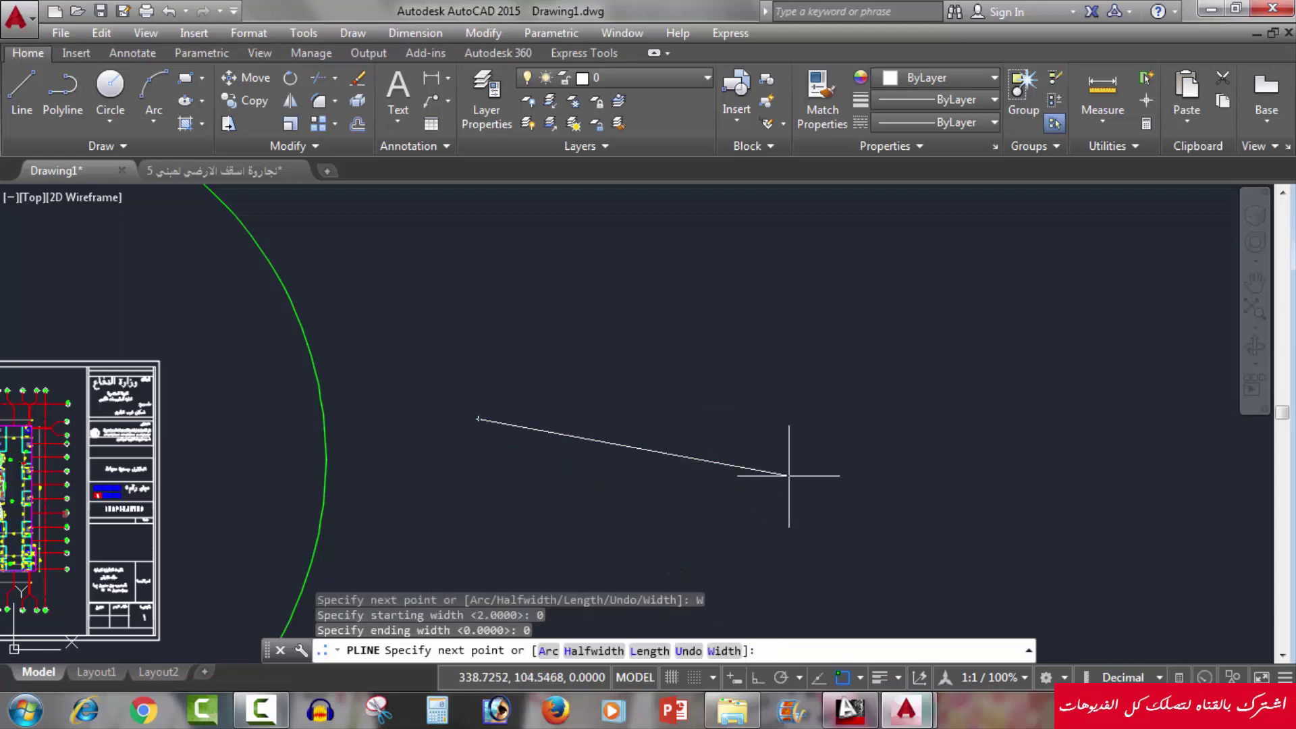
{"action": "left_click", "coordinate": [602, 318]}
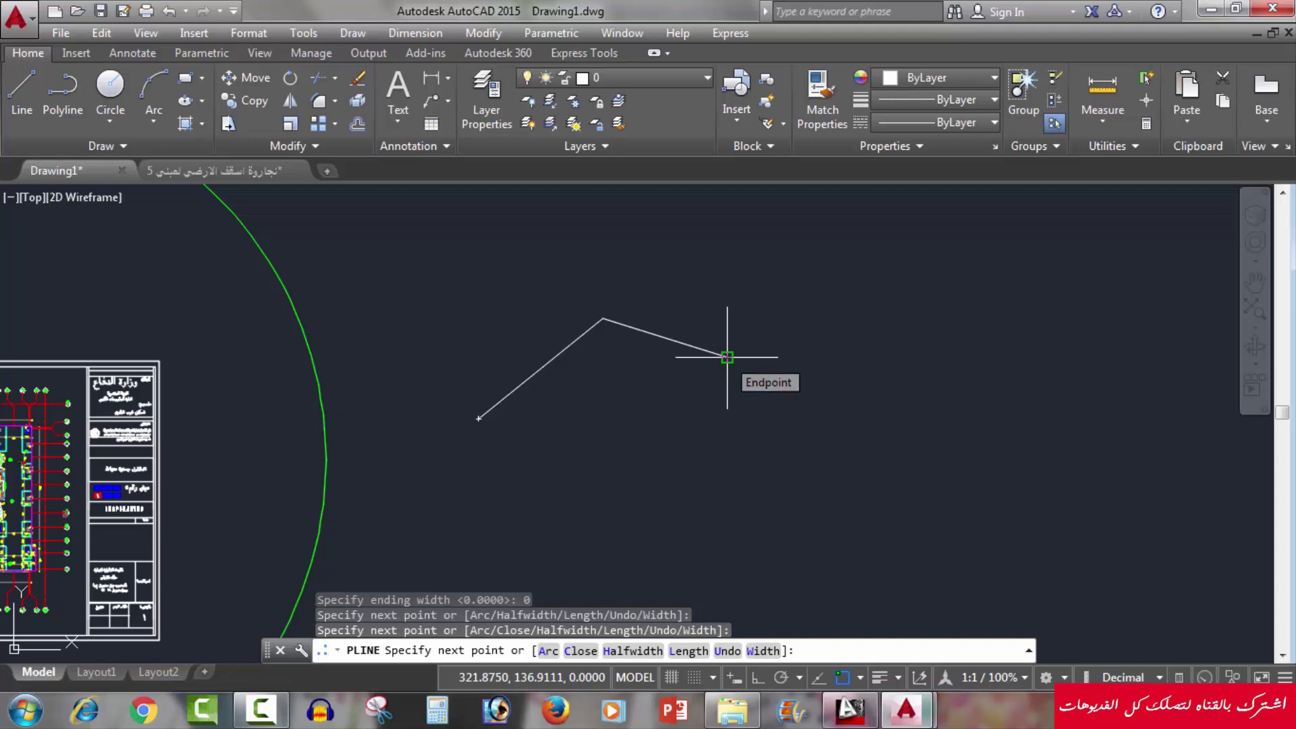
{"action": "left_click", "coordinate": [727, 356]}
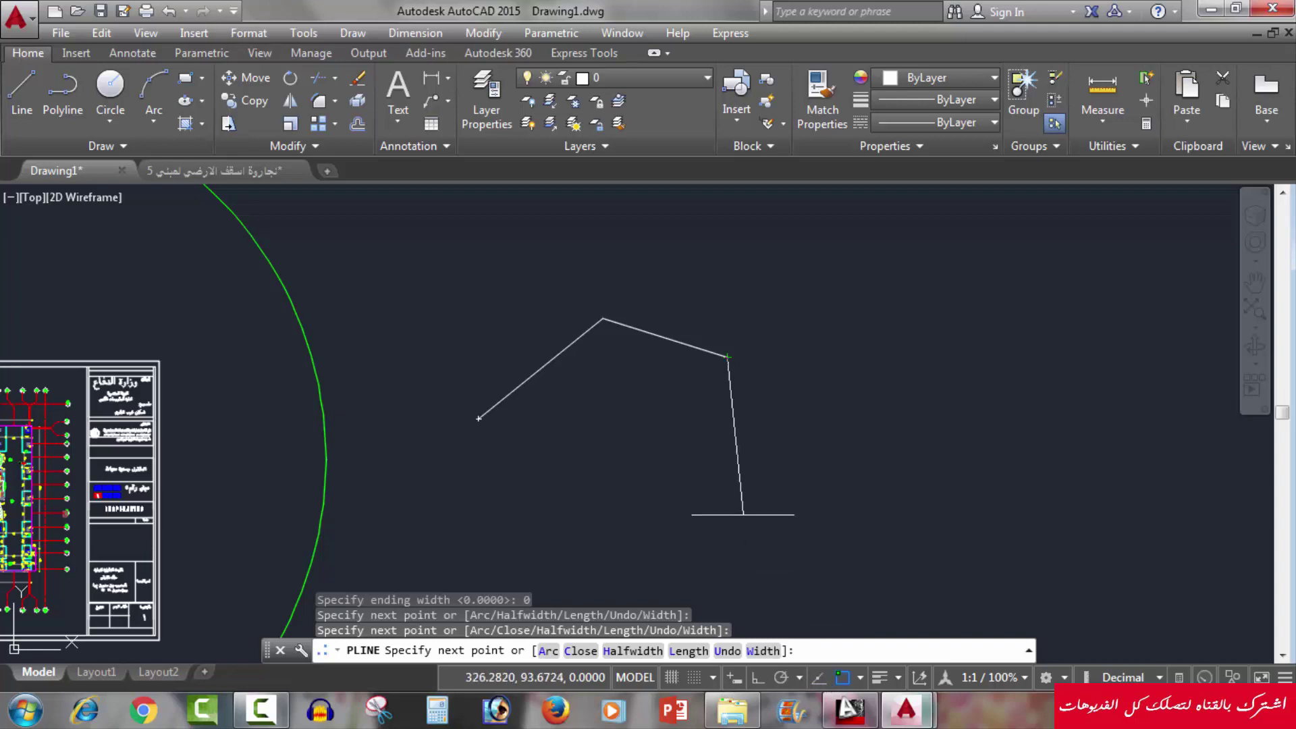
Step: Add a low zigzag vertex, then one up and to the right
{"action": "left_click", "coordinate": [743, 509]}
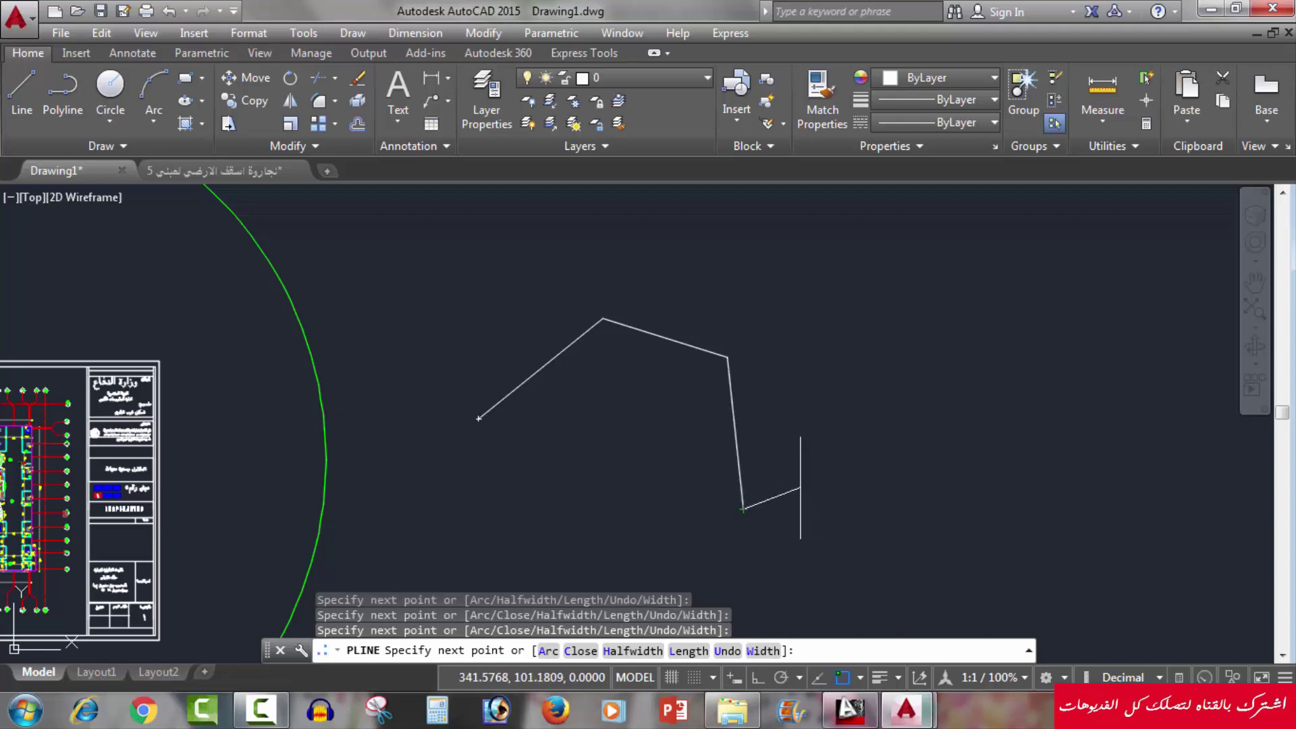
{"action": "left_click", "coordinate": [835, 458]}
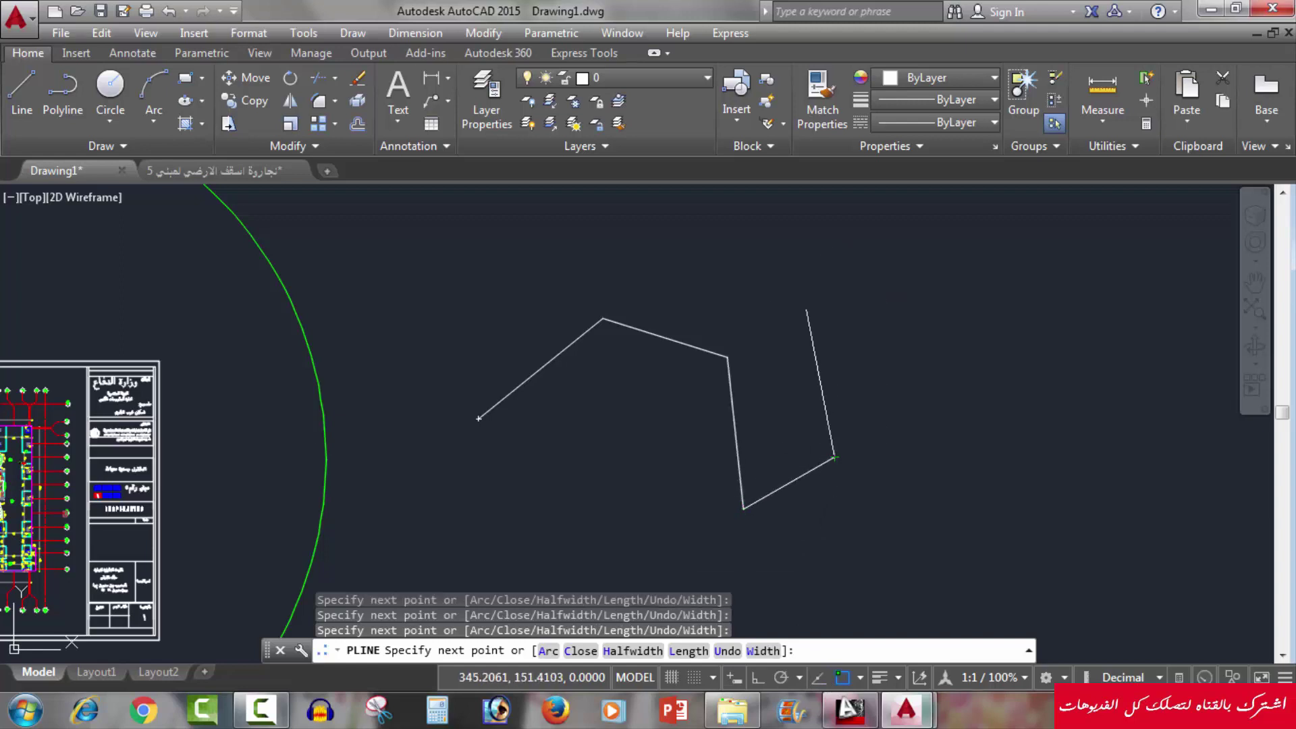